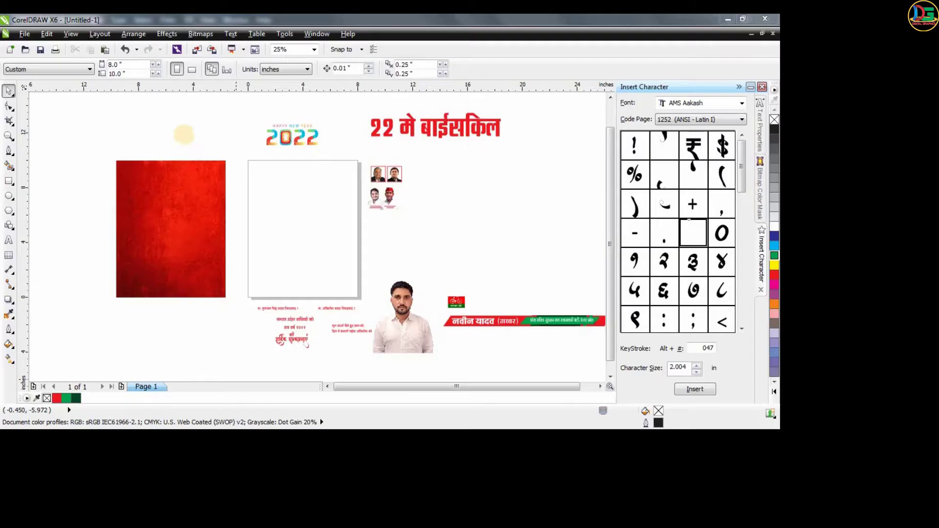
Set the red background bitmap's height to 10 inches
click(183, 168)
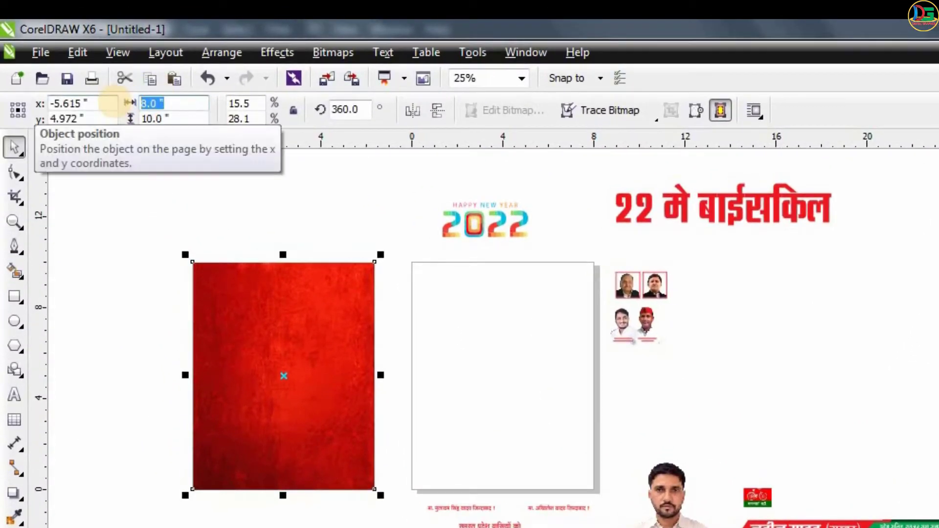
text(8)
key(Tab)
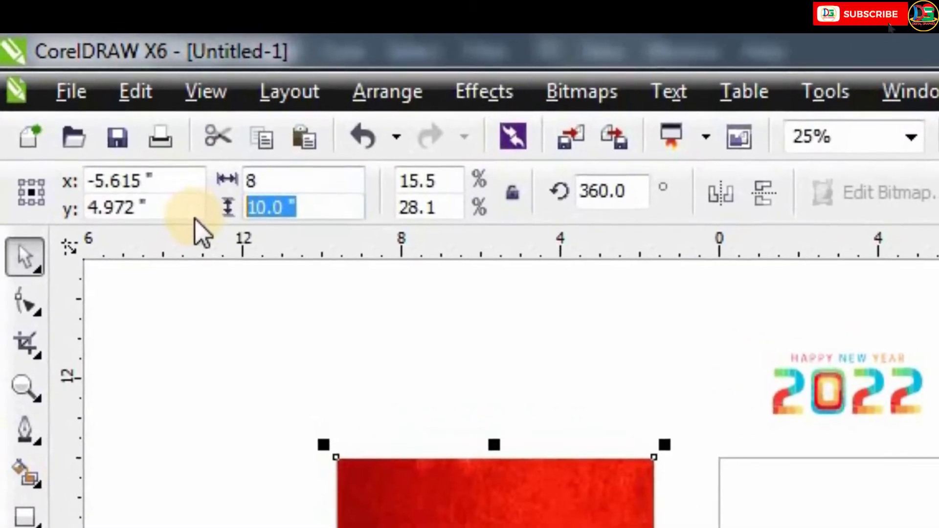
text(10)
key(Return)
click(365, 191)
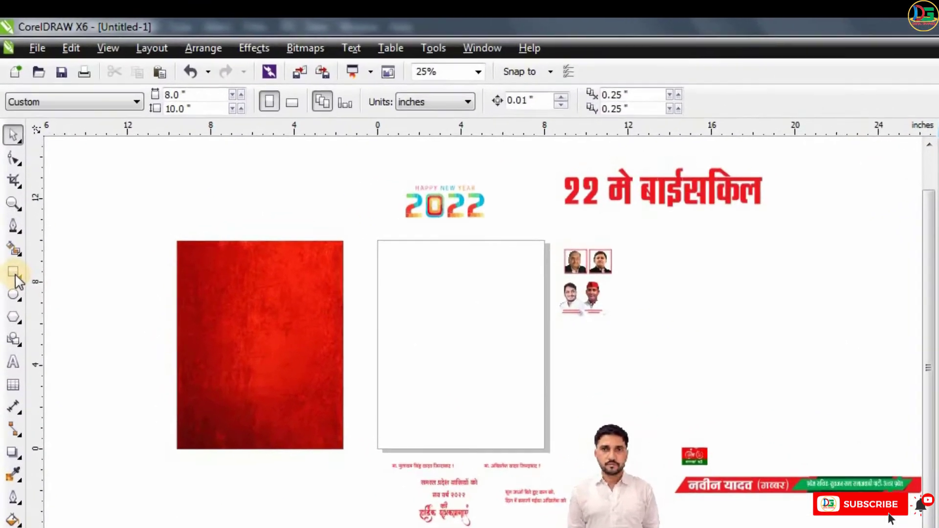
PowerClip the bitmap inside a page-sized rectangle with no outline
double_click(11, 219)
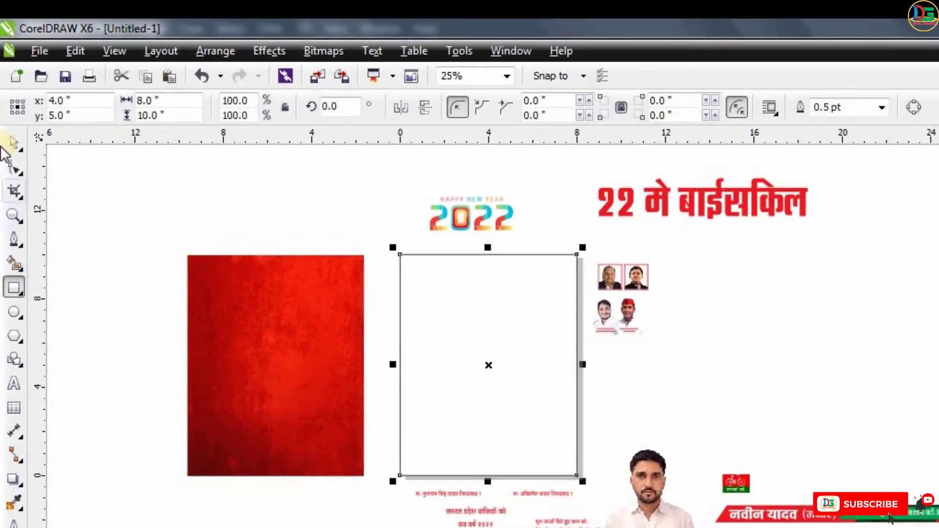
click(19, 140)
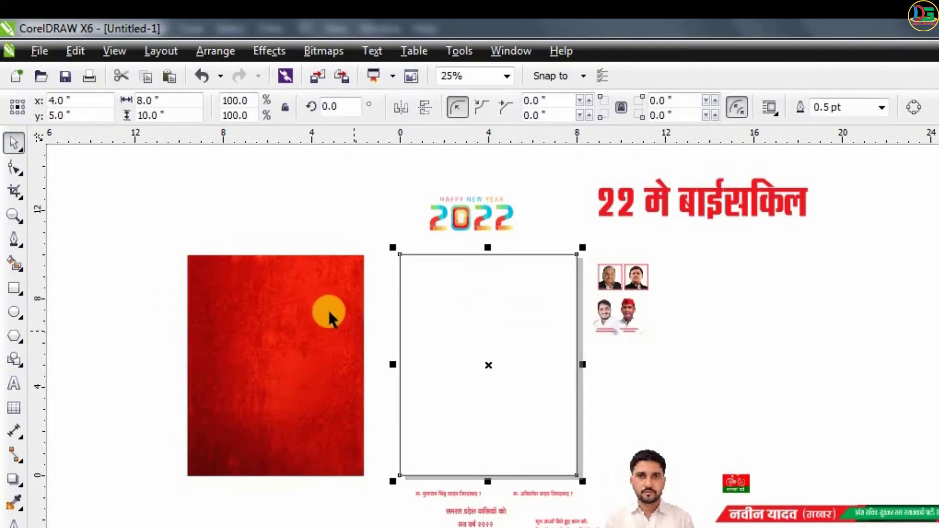
right_click(271, 314)
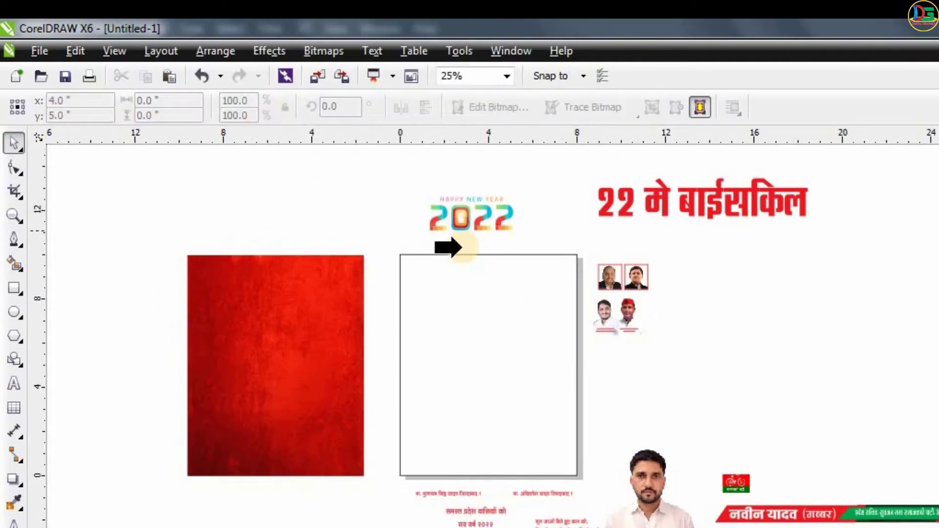
click(448, 249)
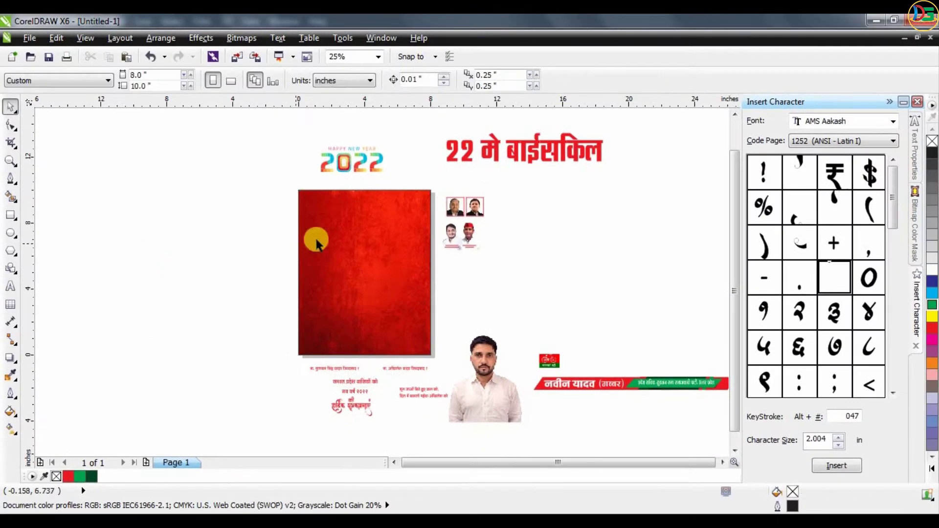
click(316, 241)
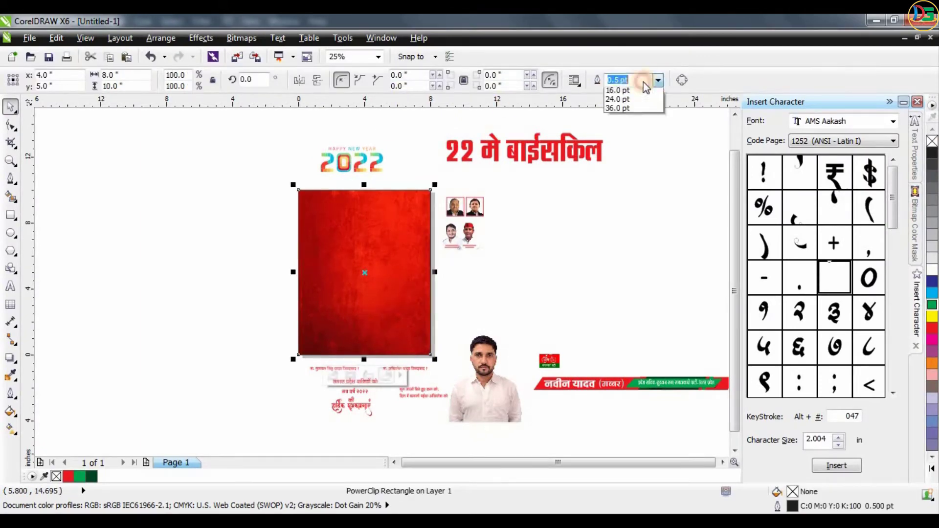
click(617, 92)
key(Escape)
Move both Hindi slogan lines onto the top of the poster
scroll(361, 221, up, 1)
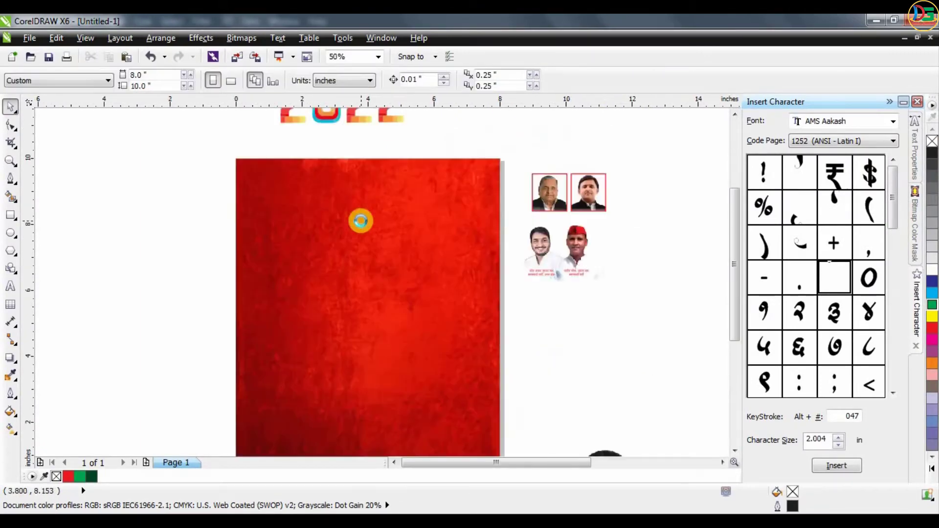
scroll(361, 221, down, 1)
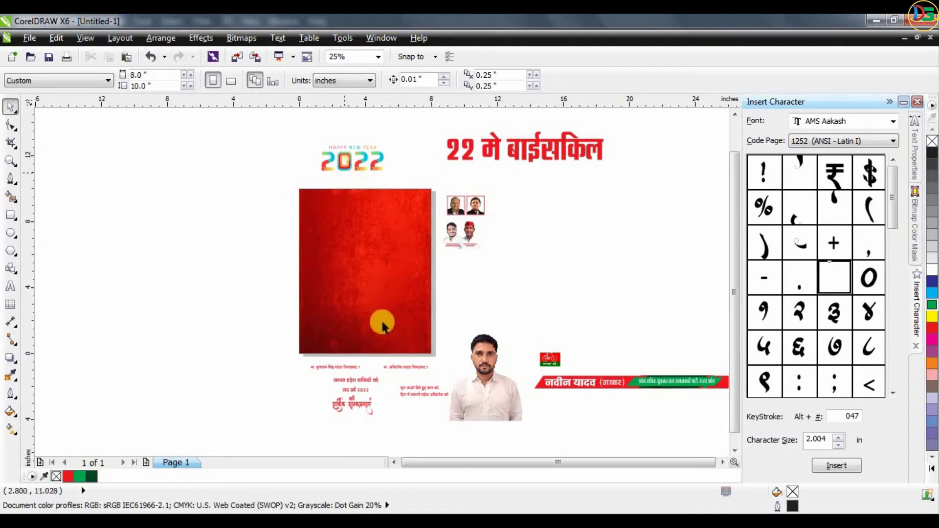
click(340, 367)
shift+click(395, 366)
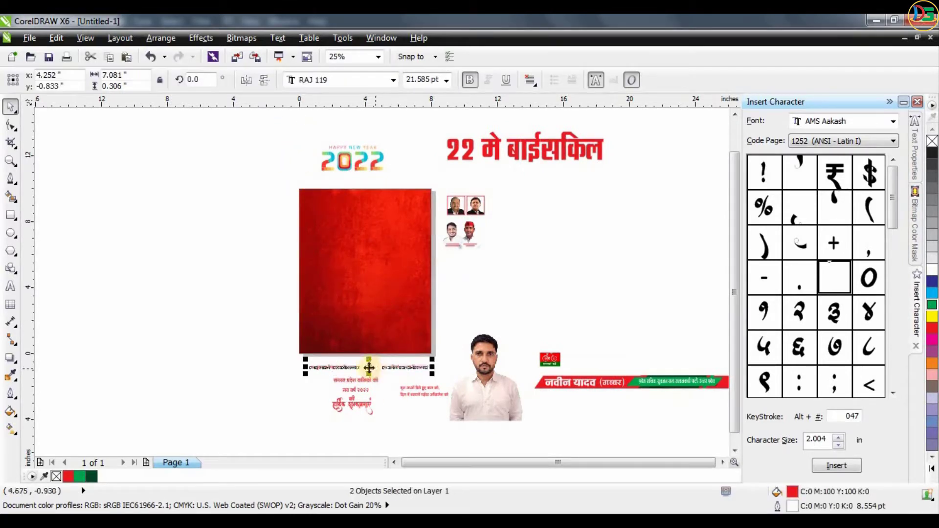
drag(349, 273, 339, 194)
Position one slogan in the top-left corner and the other in the top-right
scroll(338, 195, up, 1)
scroll(407, 199, up, 1)
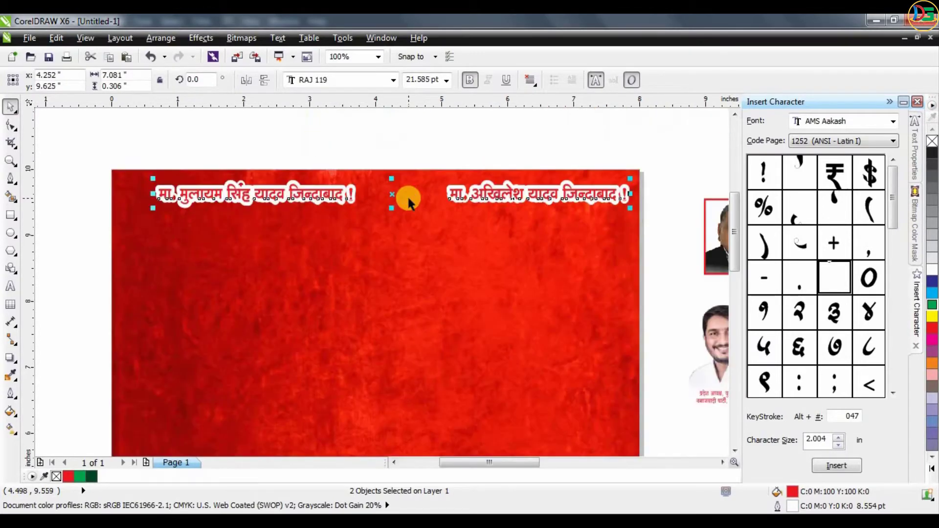
key(Left)
key(Left)
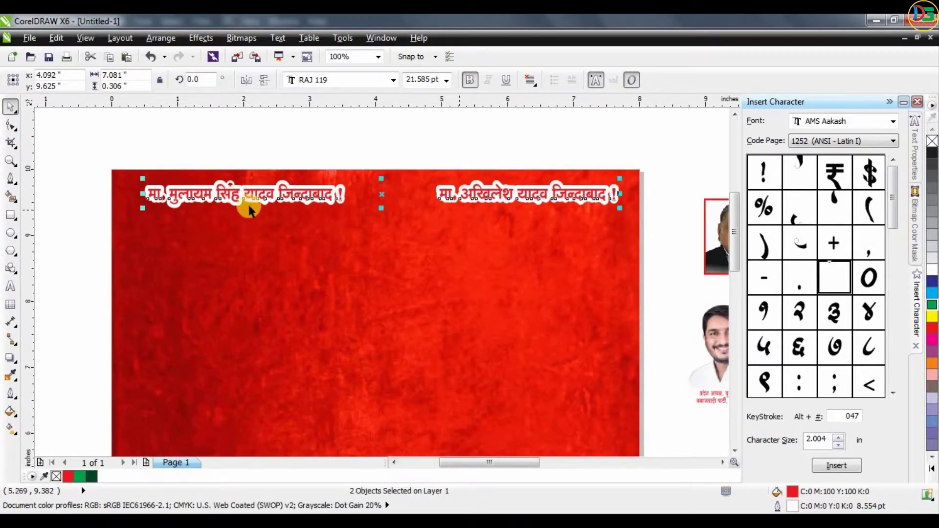
drag(233, 194, 226, 192)
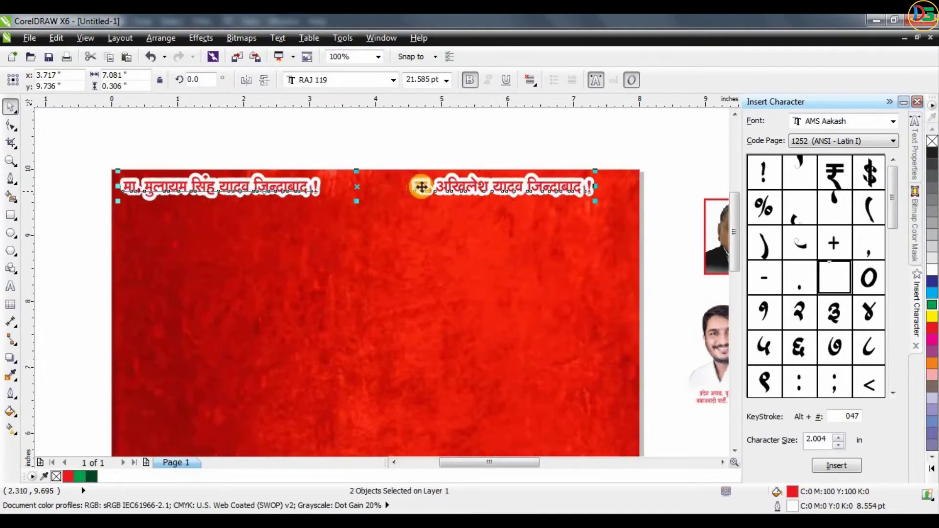
click(462, 188)
drag(462, 185, 498, 182)
Make both slogan lines plain white with no outline
click(675, 154)
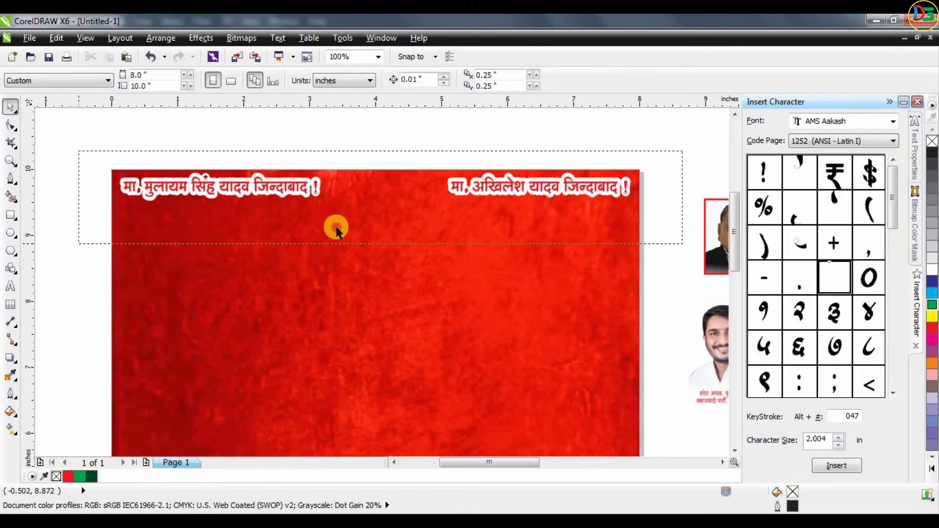
drag(337, 230, 336, 230)
right_click(932, 141)
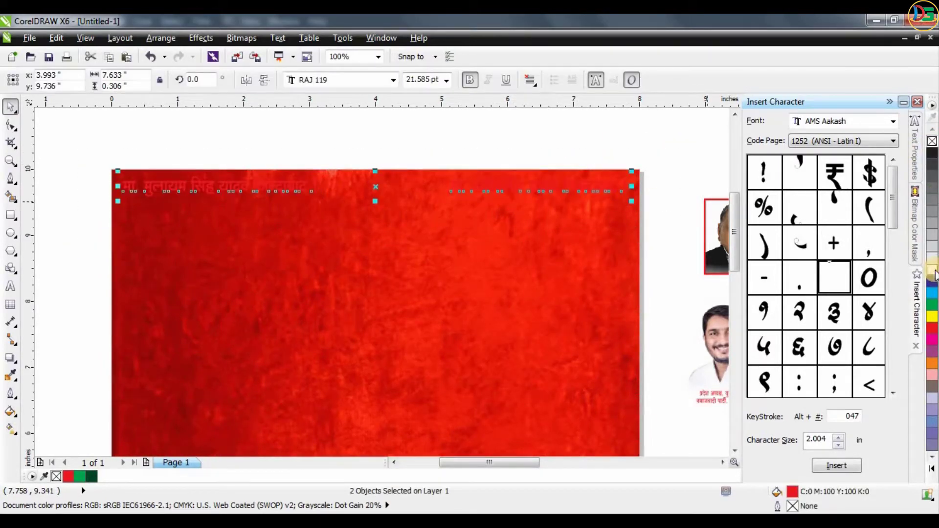
click(933, 271)
key(Escape)
Place the two leader portrait photos at the poster's top-left, just below the left slogan
scroll(403, 191, down, 3)
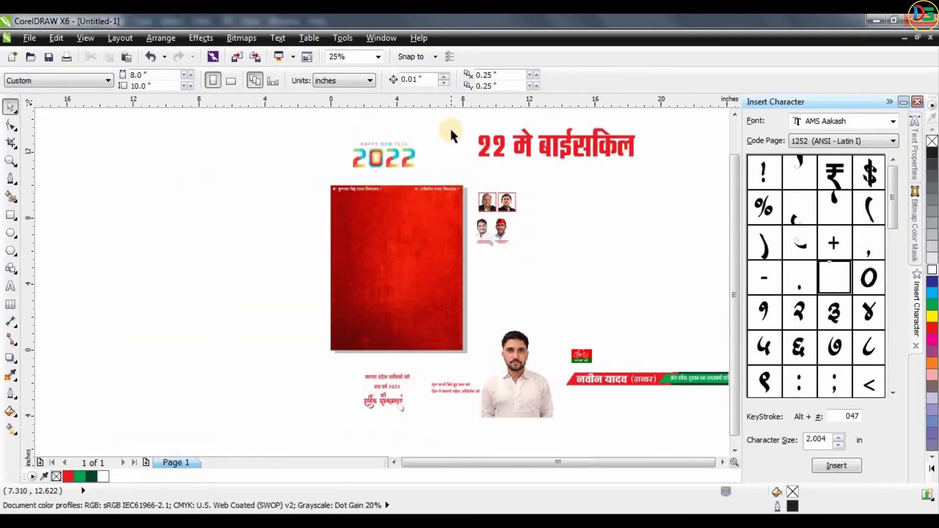
scroll(486, 203, up, 1)
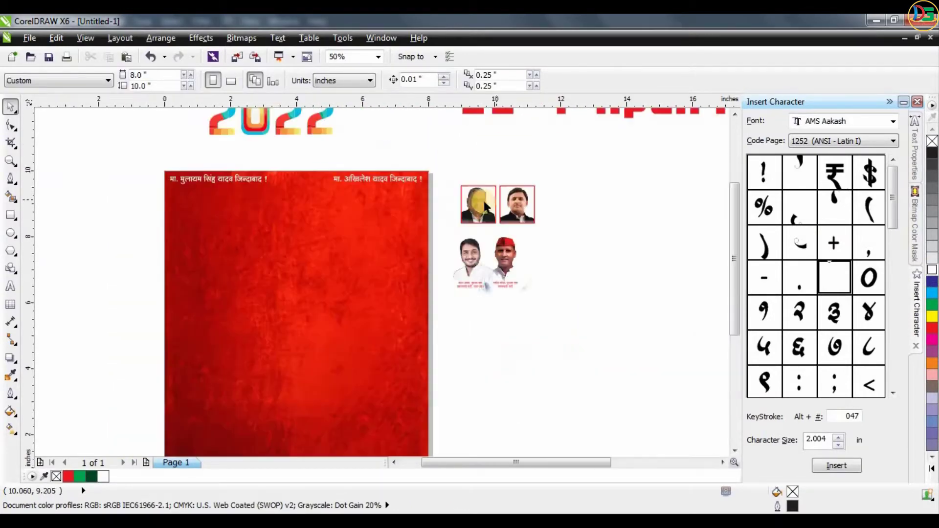
scroll(346, 203, down, 1)
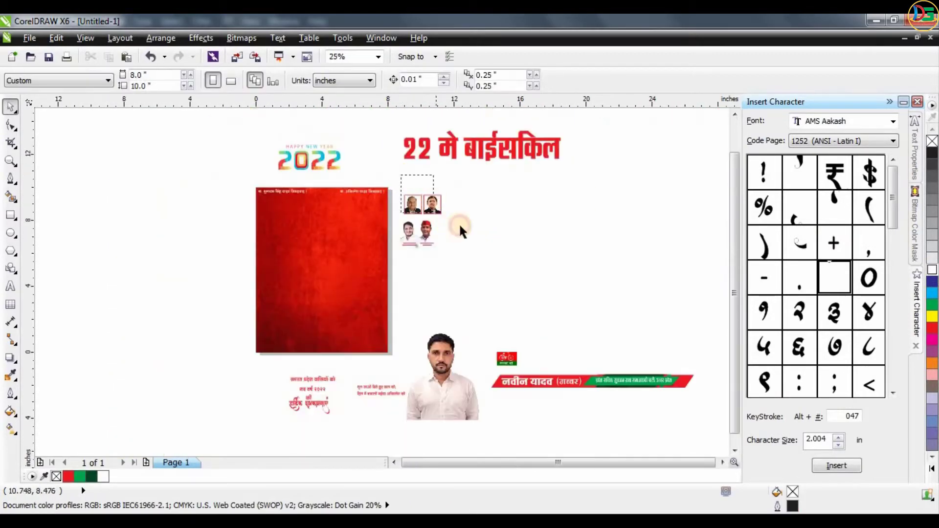
mouse_move(460, 227)
mouse_down()
mouse_move(399, 191)
mouse_move(275, 205)
mouse_up()
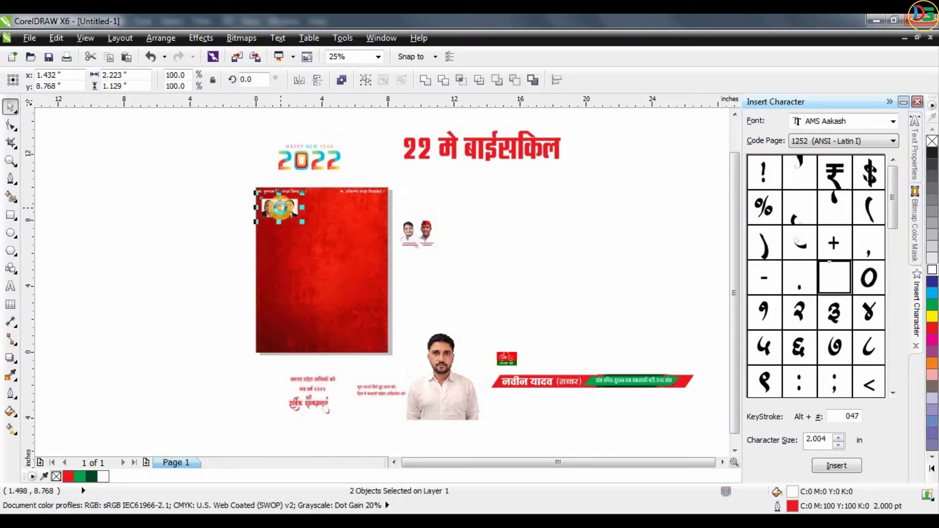
scroll(275, 204, up, 1)
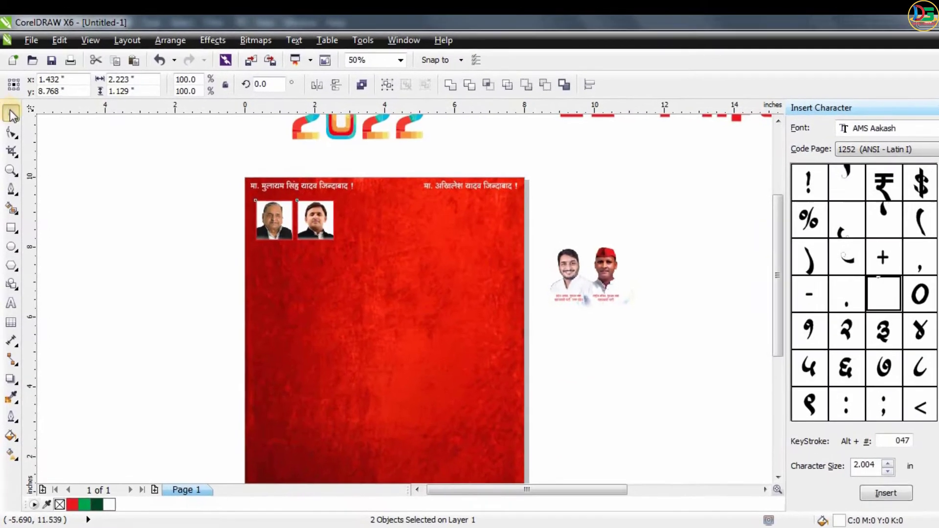
click(204, 209)
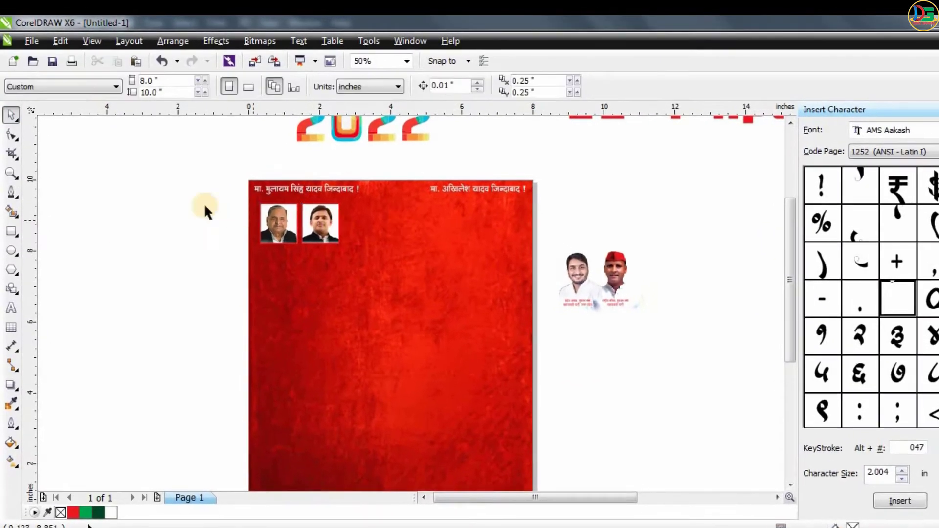
scroll(196, 213, up, 1)
drag(449, 352, 409, 303)
drag(332, 234, 345, 224)
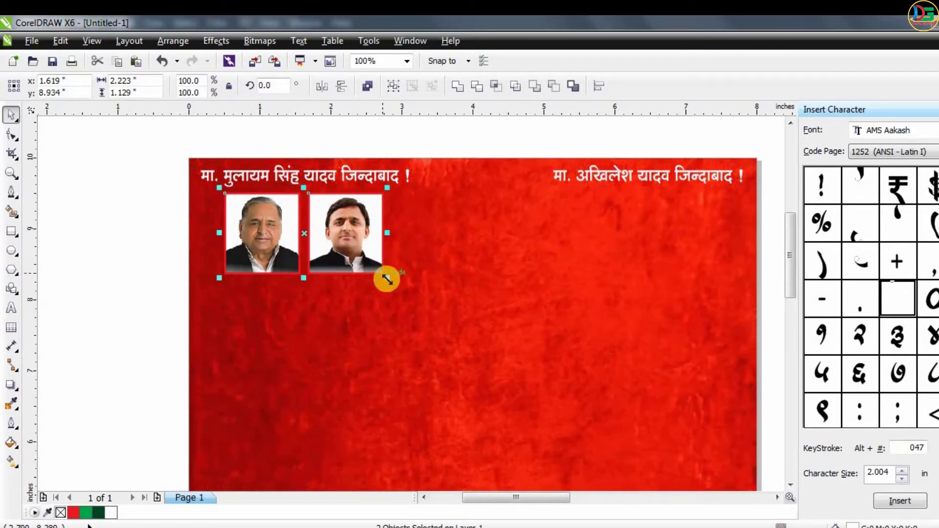
click(168, 248)
scroll(167, 248, down, 2)
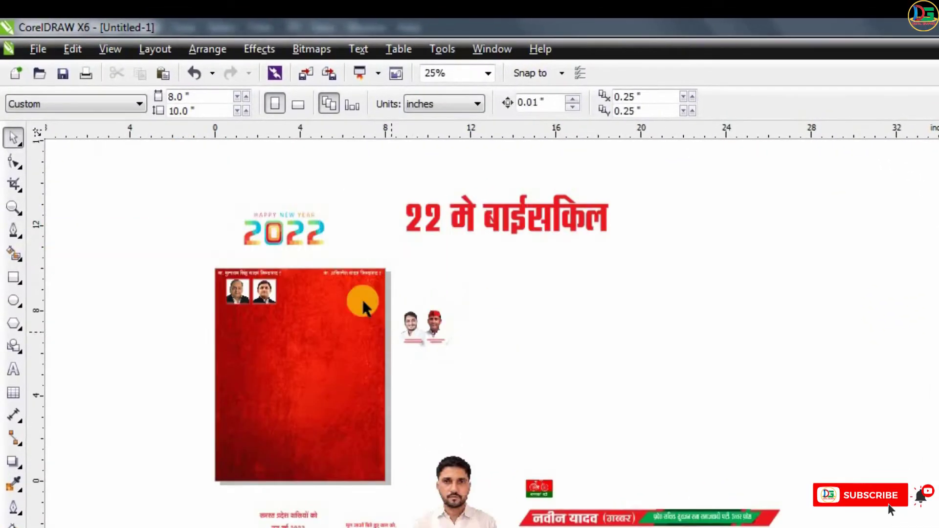
Move the 2022 graphic onto the poster's top-right and stretch it slightly wider
drag(285, 231, 341, 300)
scroll(341, 301, up, 1)
scroll(440, 230, up, 1)
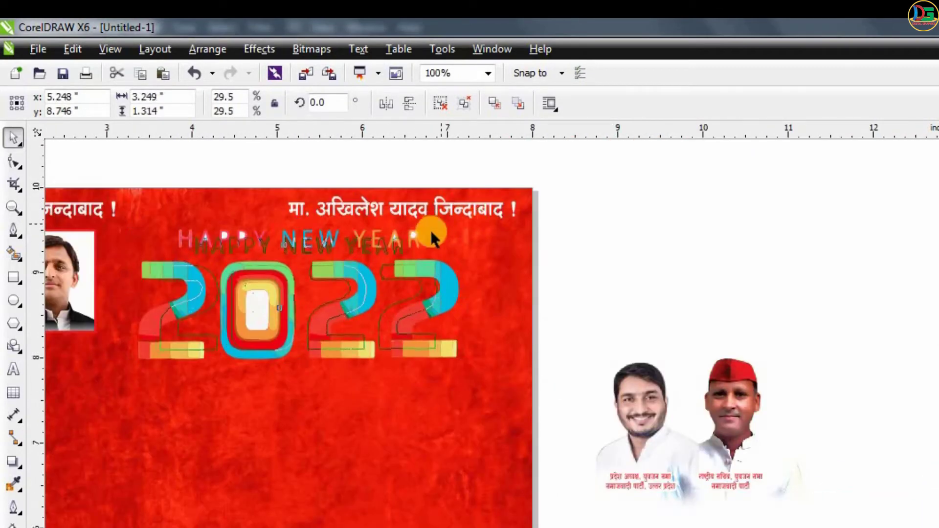
drag(441, 294, 462, 288)
drag(409, 275, 441, 264)
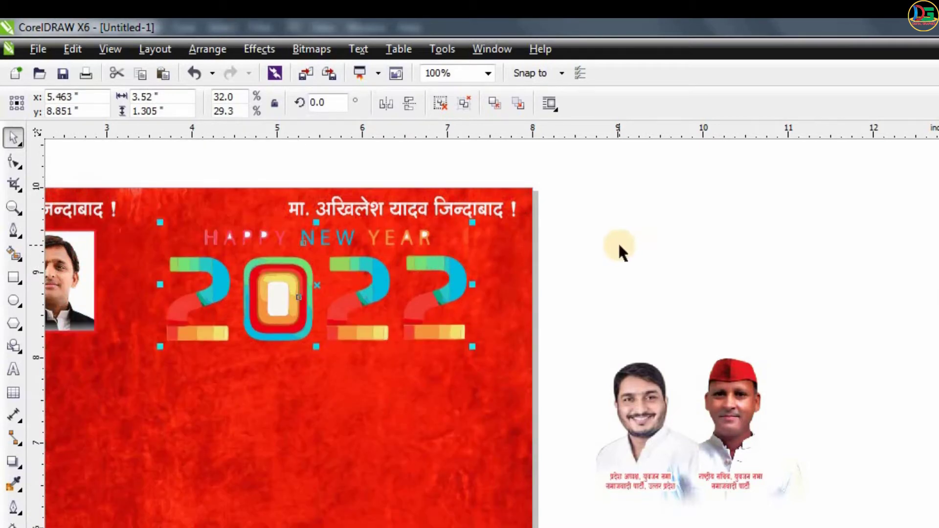
click(620, 252)
Delete the white block inside the 0, undoing an accidental white fill
click(280, 294)
key(Delete)
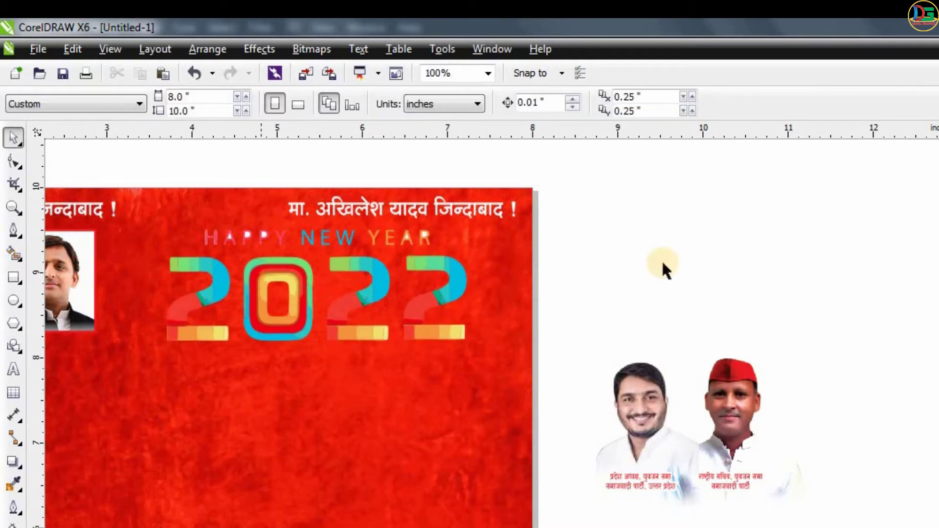
drag(609, 242, 138, 394)
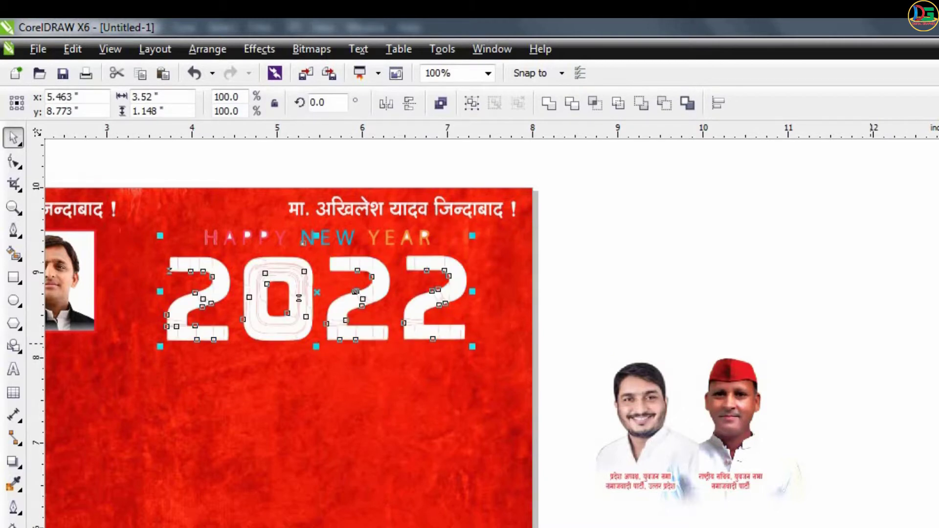
key(Escape)
scroll(489, 279, down, 2)
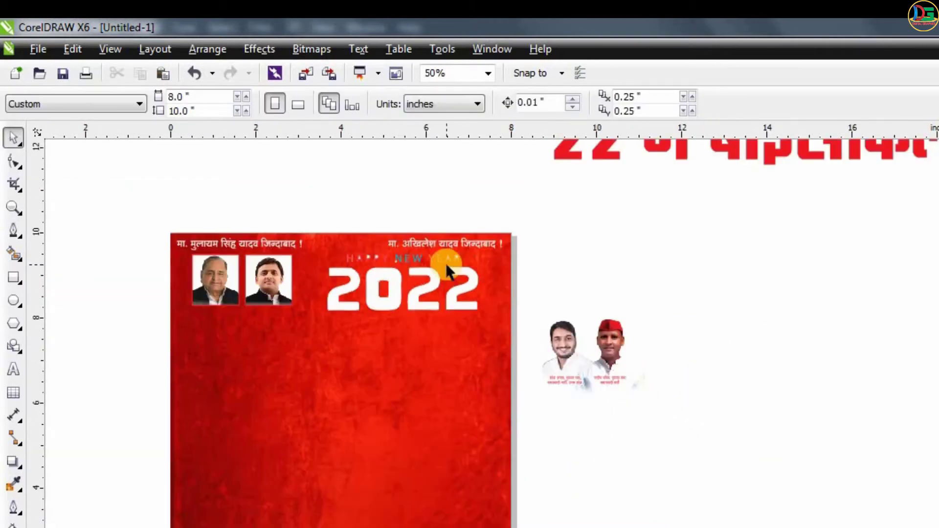
click(438, 269)
key(ctrl+z)
key(Escape)
scroll(395, 284, up, 2)
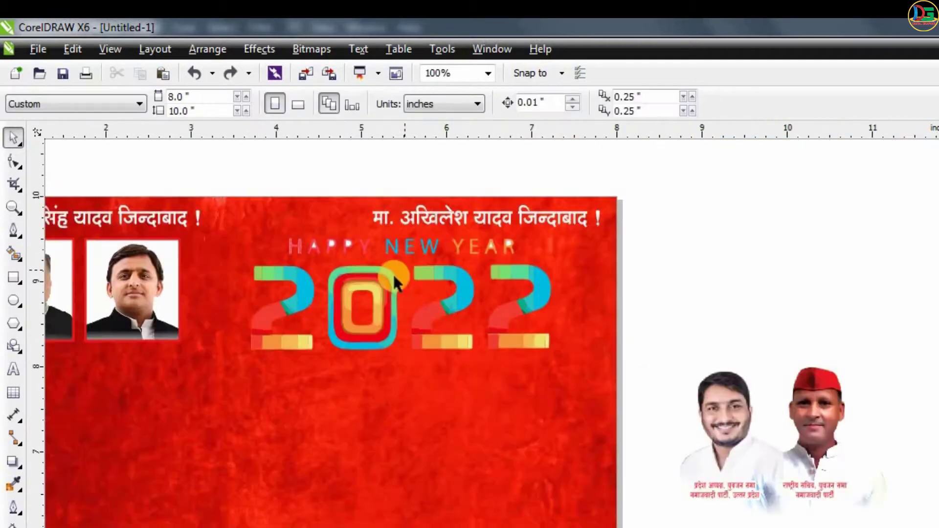
Start a drop shadow on the whole 2022 graphic
drag(198, 446, 198, 446)
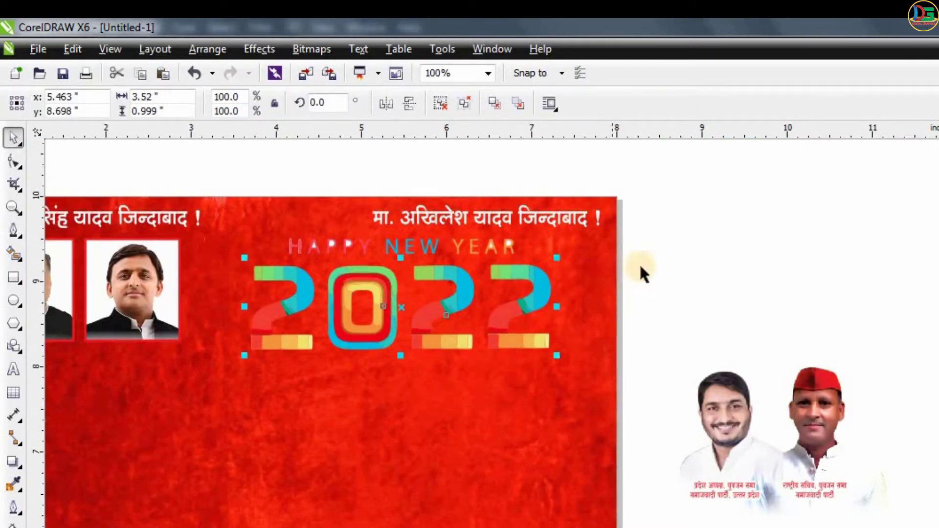
click(15, 460)
drag(491, 358, 489, 357)
Pull the 2022 drop shadow closer to the digits at 100 opacity
scroll(489, 356, up, 2)
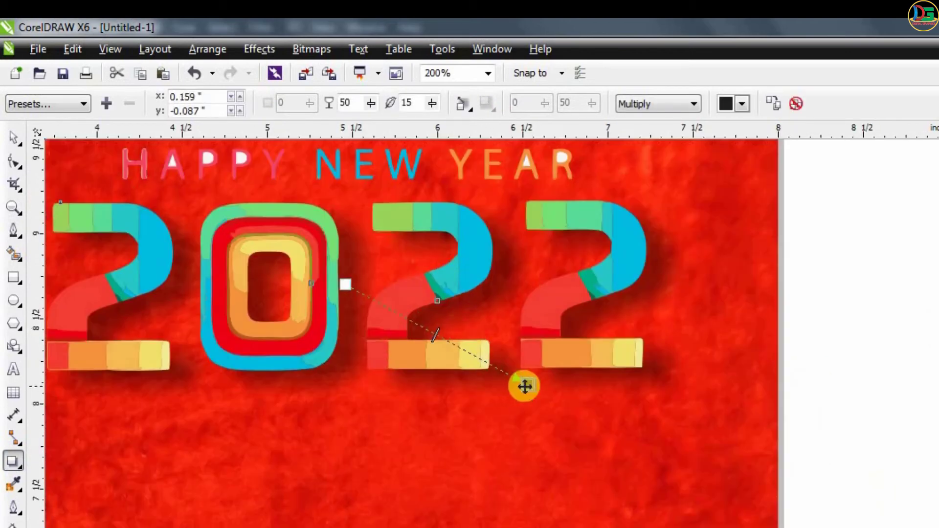
drag(521, 386, 507, 383)
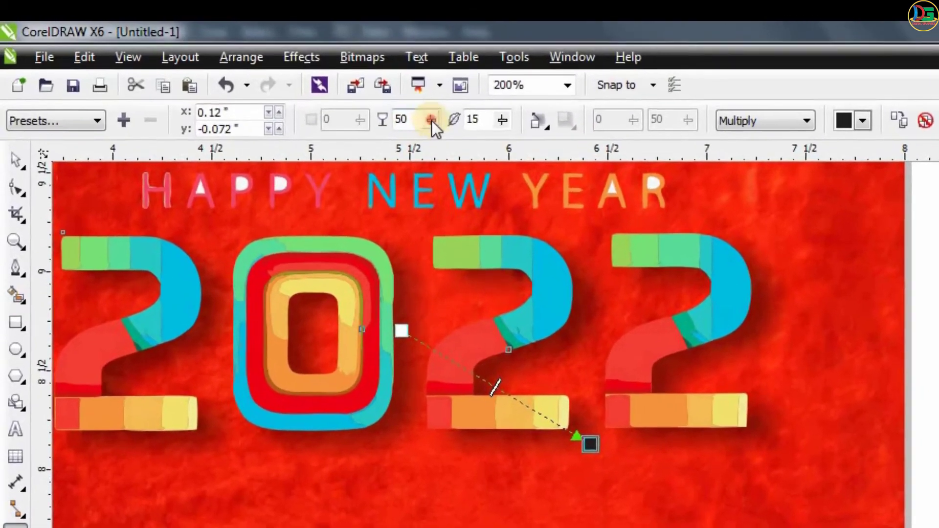
drag(371, 103, 404, 159)
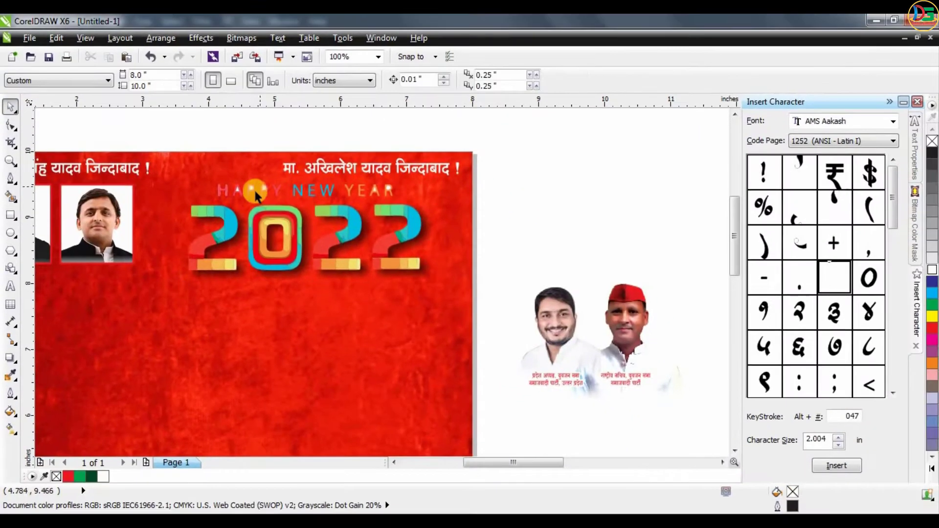
Make the HAPPY NEW YEAR lettering plain white
click(298, 192)
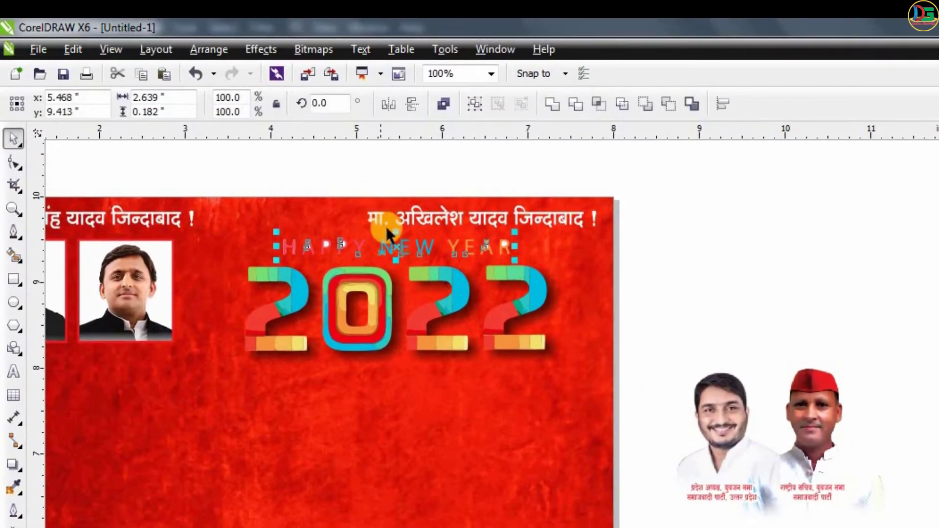
scroll(386, 234, up, 1)
scroll(201, 238, up, 1)
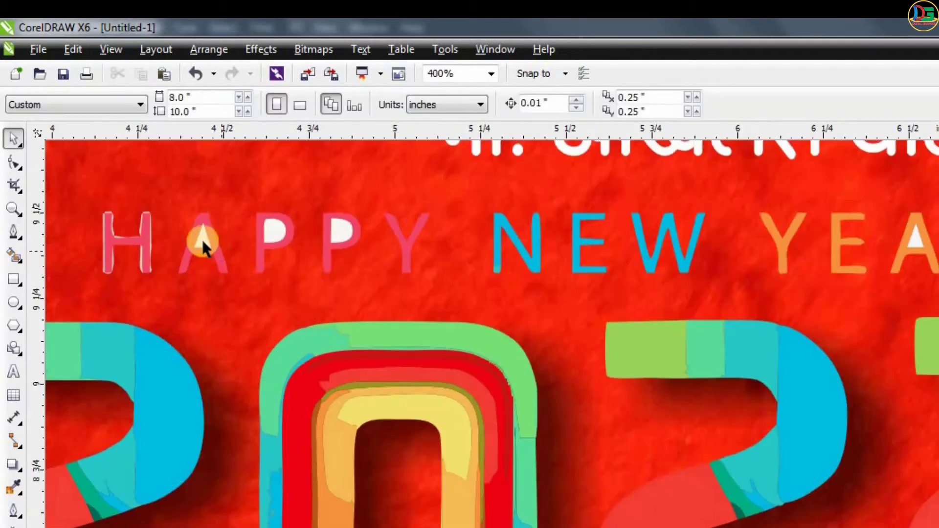
drag(206, 228, 331, 232)
scroll(211, 230, down, 1)
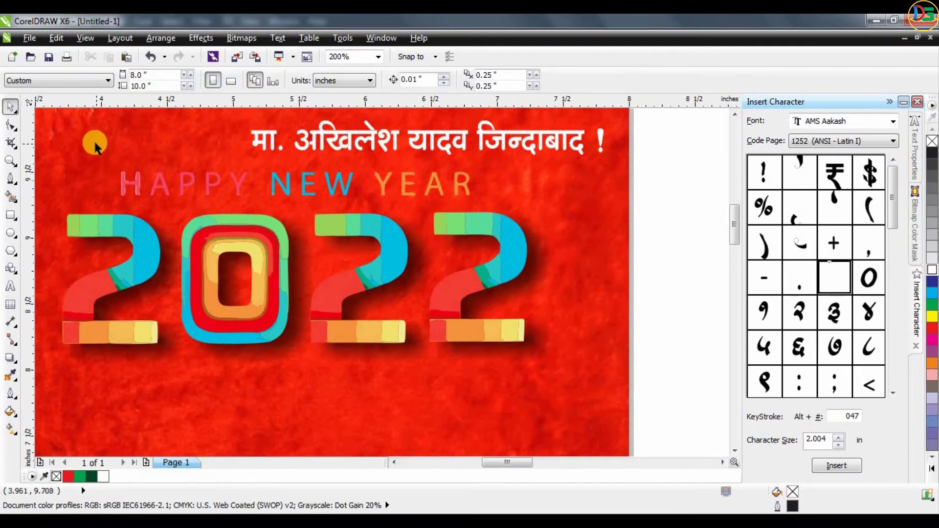
click(110, 228)
click(932, 270)
click(662, 239)
scroll(678, 187, down, 1)
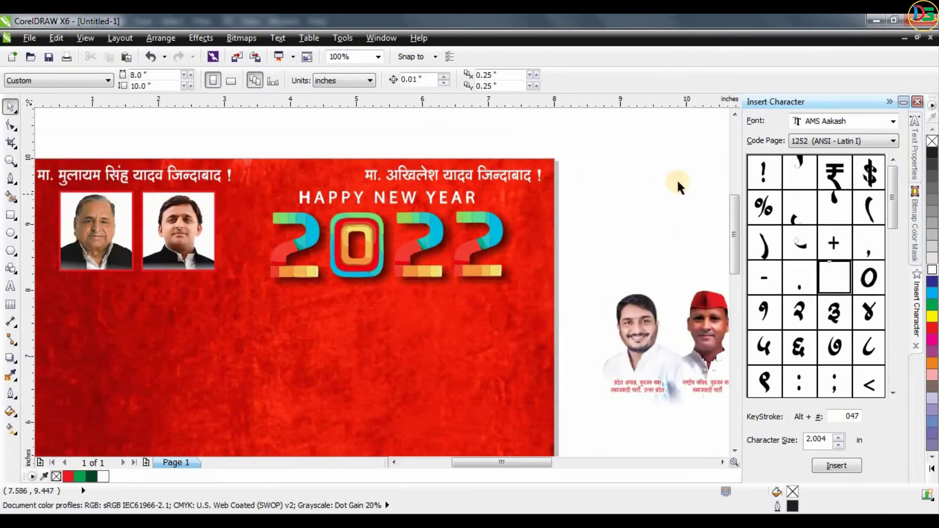
scroll(548, 196, down, 2)
scroll(550, 186, up, 1)
scroll(555, 167, up, 1)
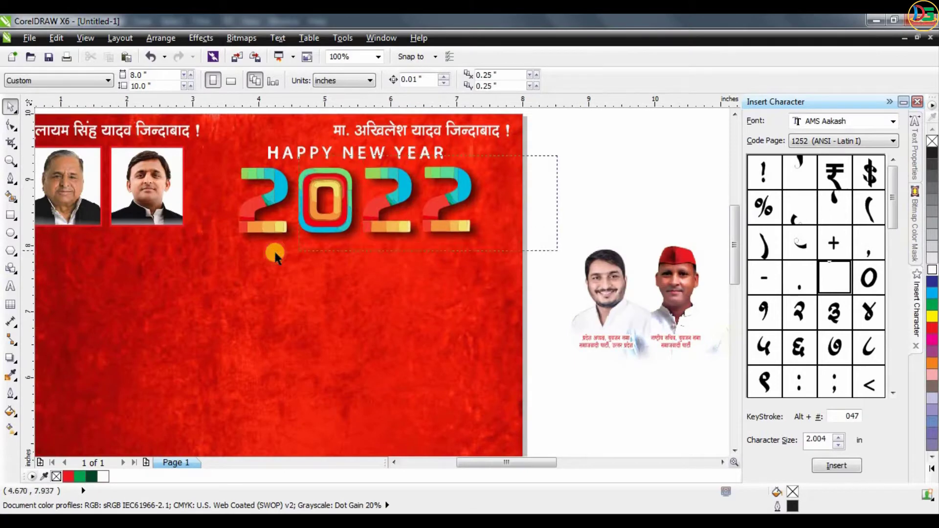
scroll(557, 189, down, 1)
Place the two-person photo below the 2022 graphic
mouse_move(558, 350)
mouse_down()
mouse_move(539, 287)
mouse_move(473, 287)
mouse_move(407, 329)
mouse_up()
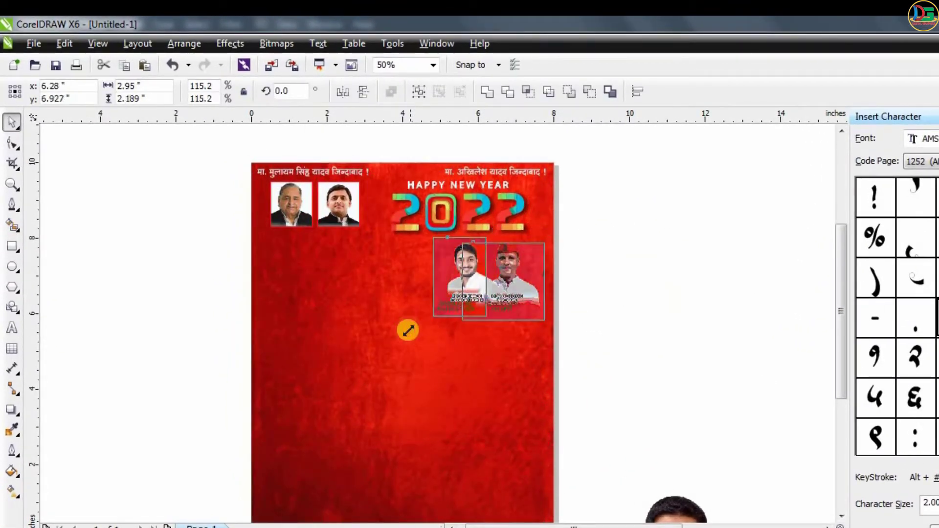
scroll(407, 329, up, 1)
mouse_move(497, 285)
mouse_down()
mouse_move(525, 270)
mouse_move(532, 247)
mouse_up()
click(705, 243)
scroll(490, 291, up, 1)
Shift the left photo, then enlarge and position both Hindi captions under their photos
click(450, 307)
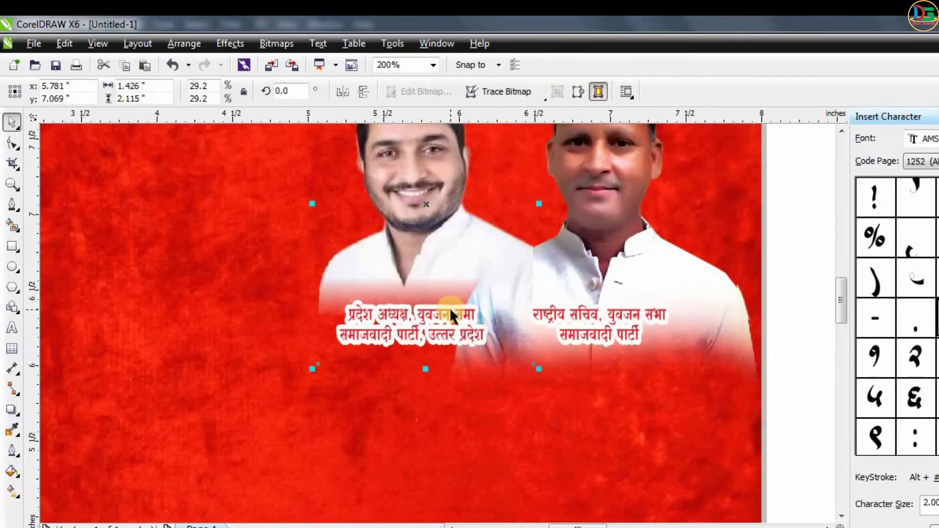
mouse_move(427, 207)
mouse_down()
mouse_move(402, 209)
mouse_move(430, 250)
mouse_up()
click(429, 250)
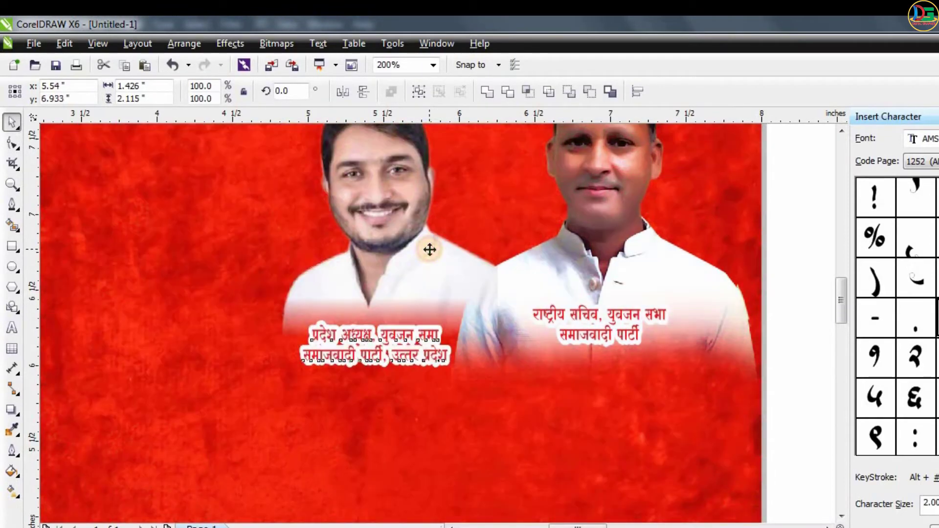
click(799, 219)
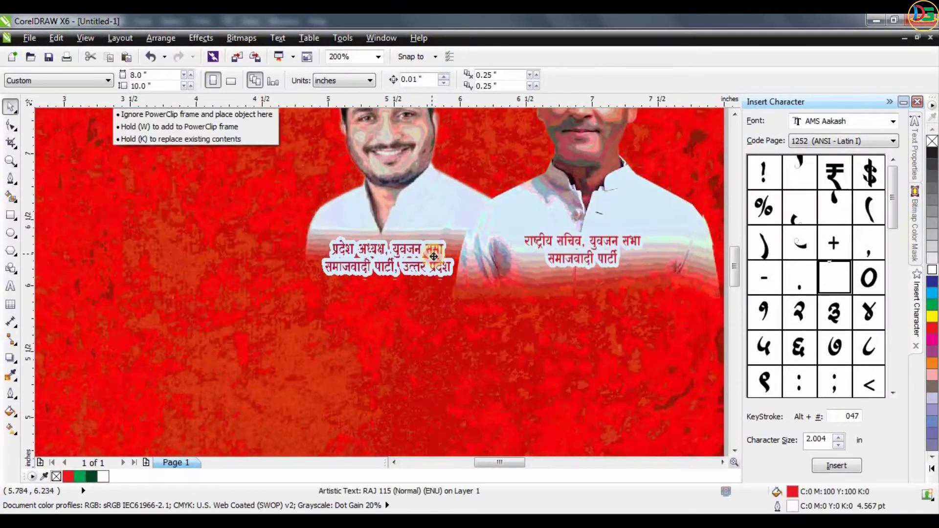
drag(434, 257, 434, 258)
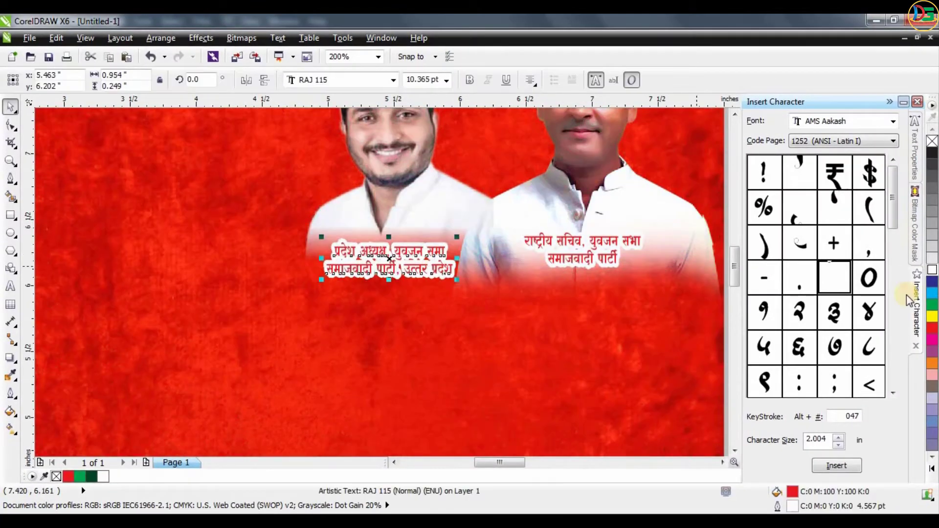
click(610, 261)
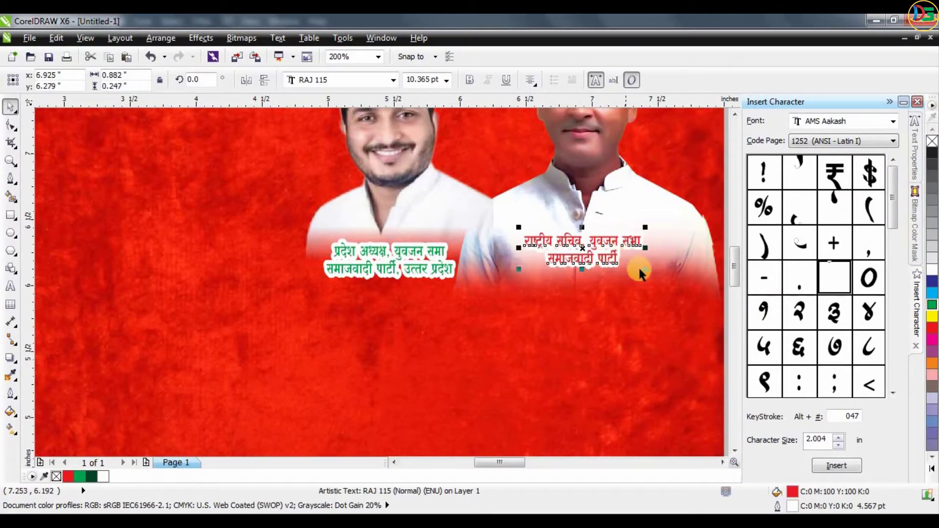
drag(636, 269, 676, 278)
drag(613, 235, 620, 246)
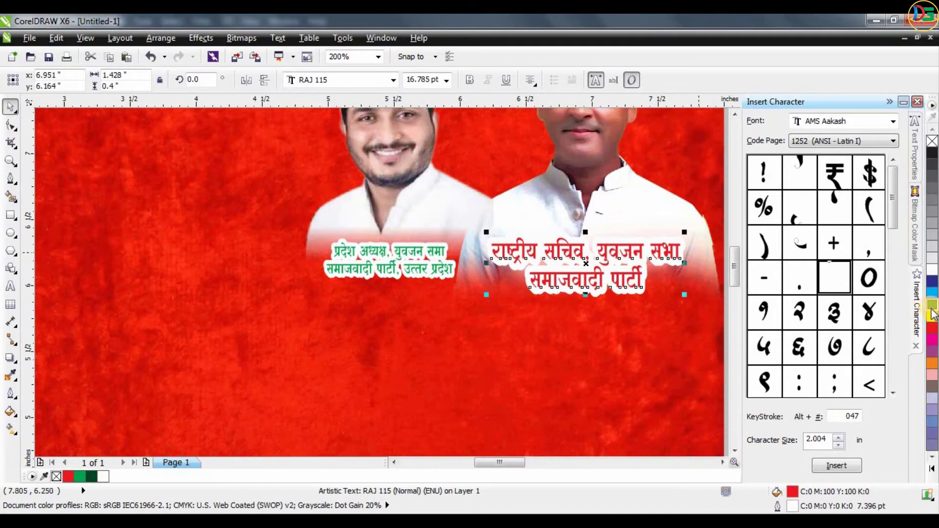
Give both captions a 4.0 pt white outline
shift+click(442, 263)
key(F12)
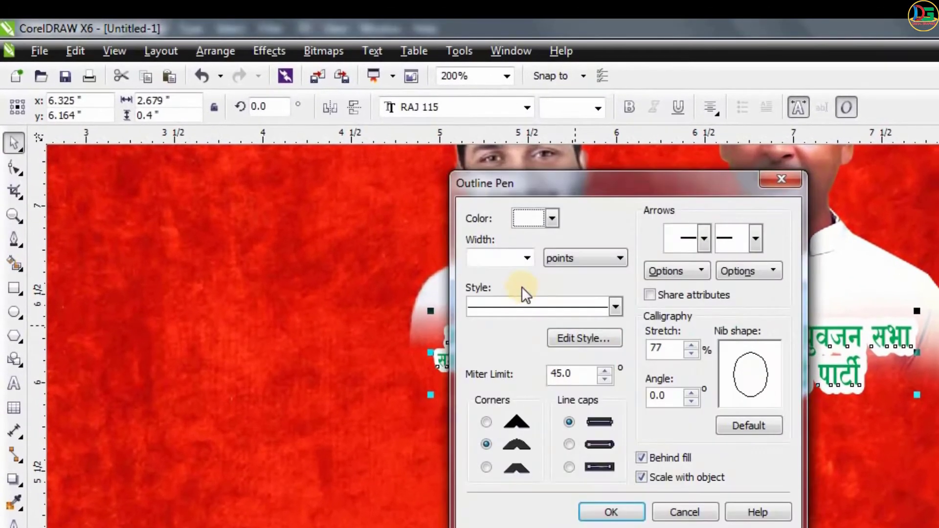
click(527, 258)
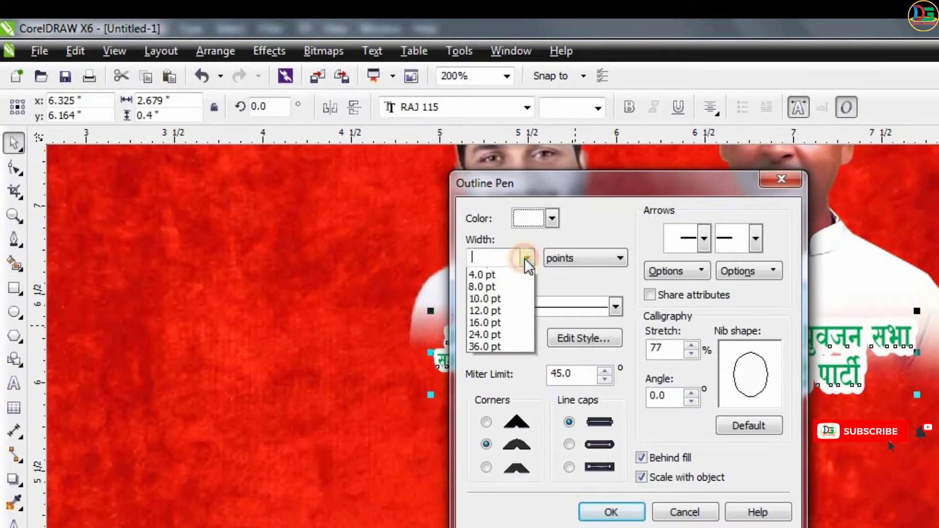
click(500, 371)
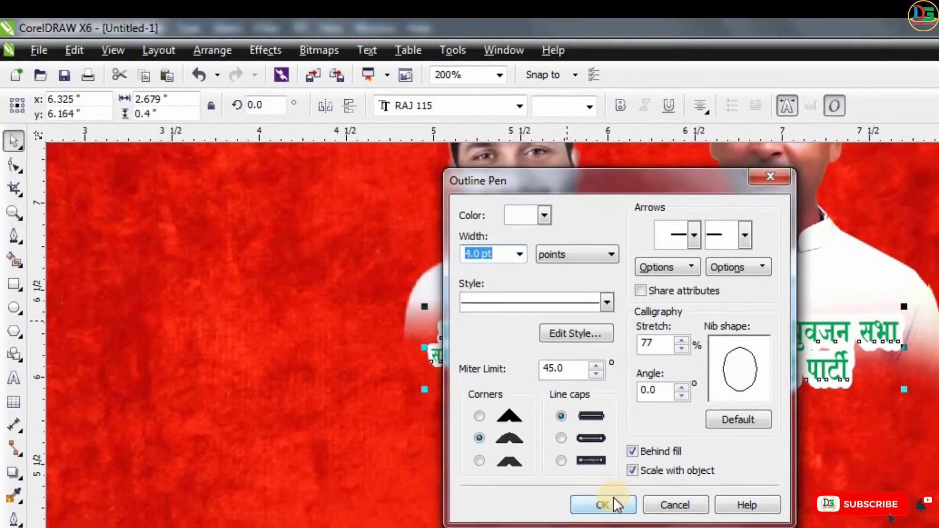
click(609, 503)
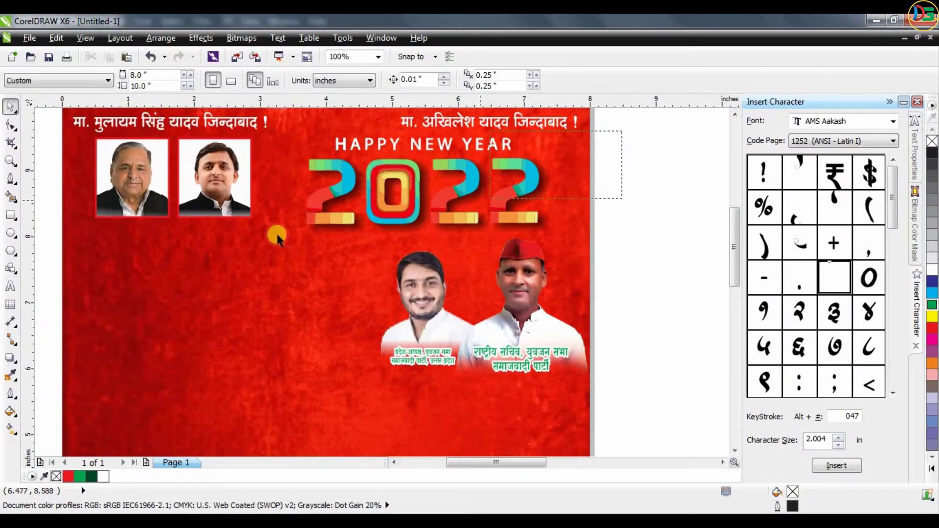
Move the HAPPY NEW YEAR 2022 block left under the top photos
click(408, 186)
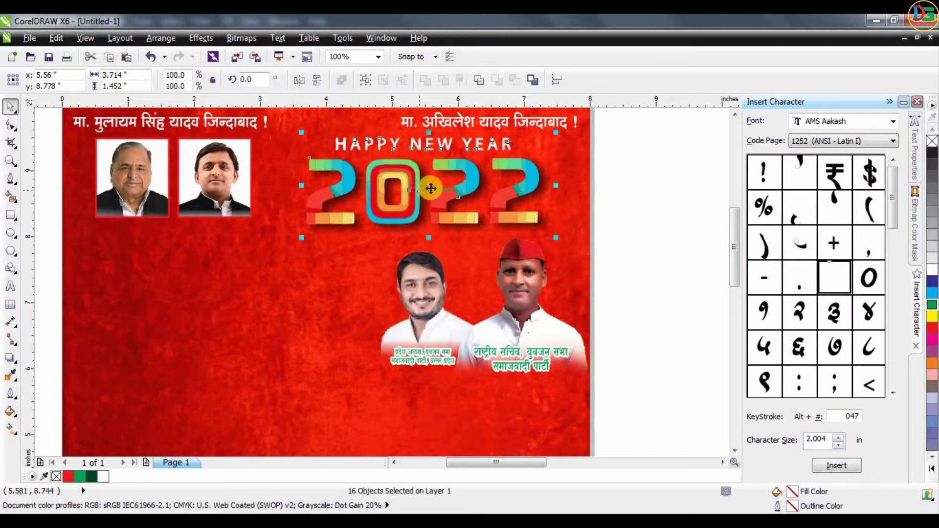
drag(431, 188, 416, 192)
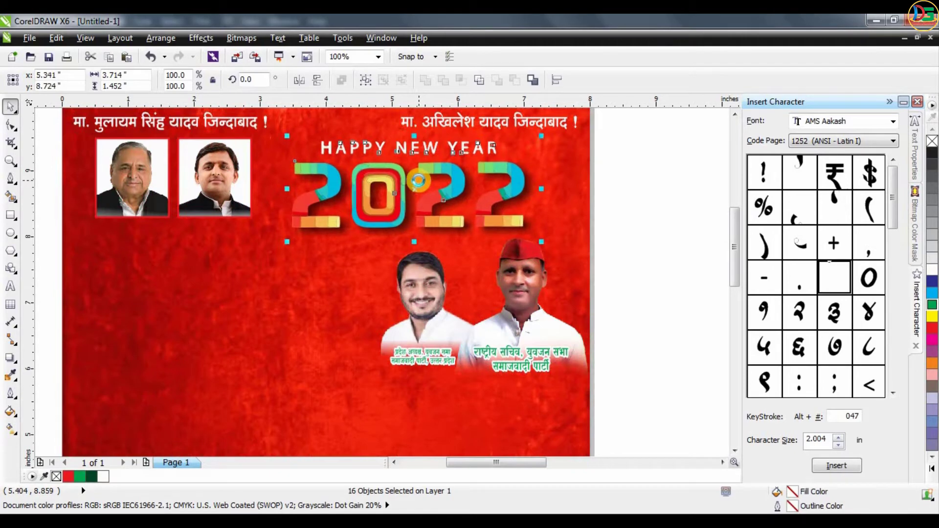
click(624, 189)
scroll(541, 204, down, 2)
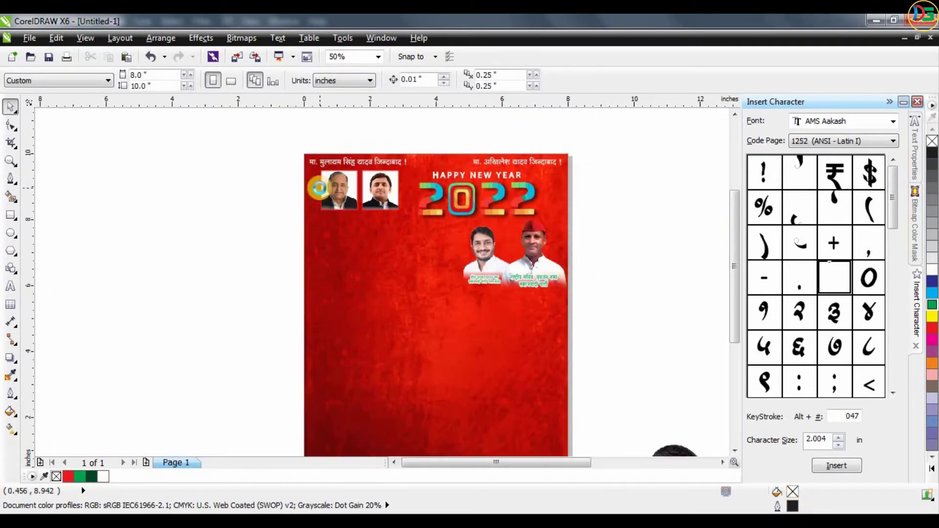
scroll(335, 185, down, 1)
scroll(383, 181, up, 1)
drag(430, 200, 328, 249)
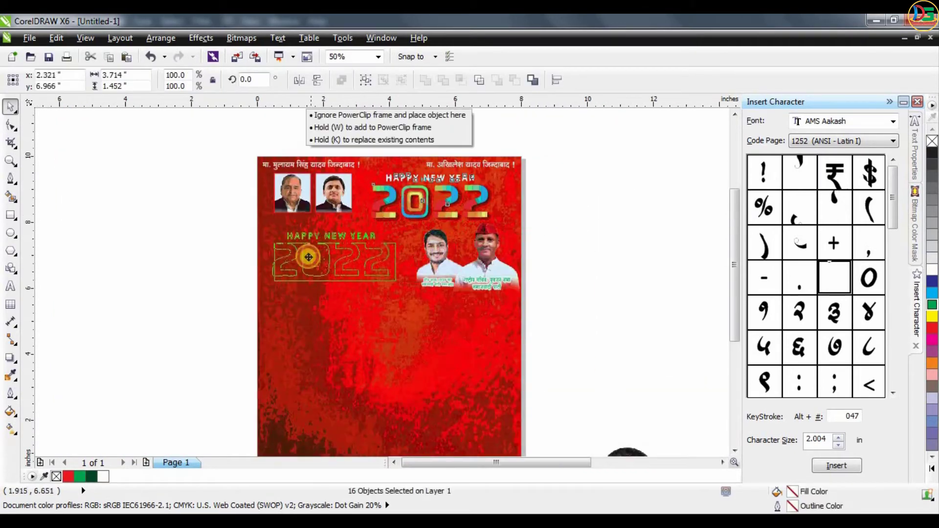
key(ctrl+z)
key(ctrl+z)
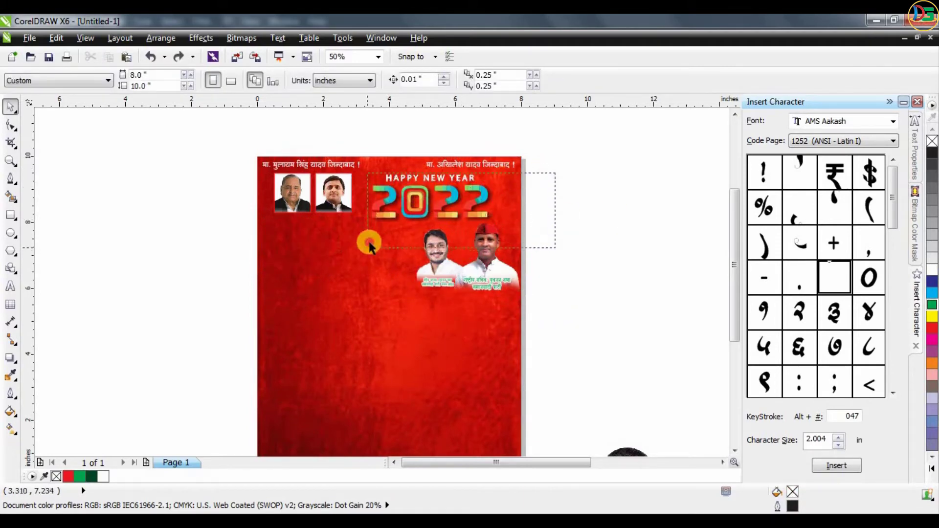
drag(455, 202, 369, 254)
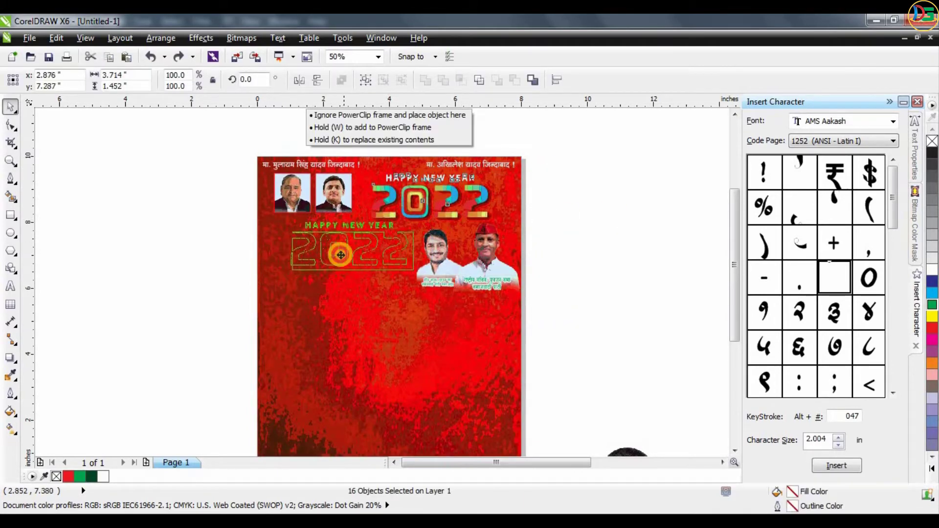
click(637, 233)
scroll(484, 307, down, 2)
Place the cycle party logo at the poster's top centre
drag(357, 205, 357, 205)
scroll(357, 206, up, 1)
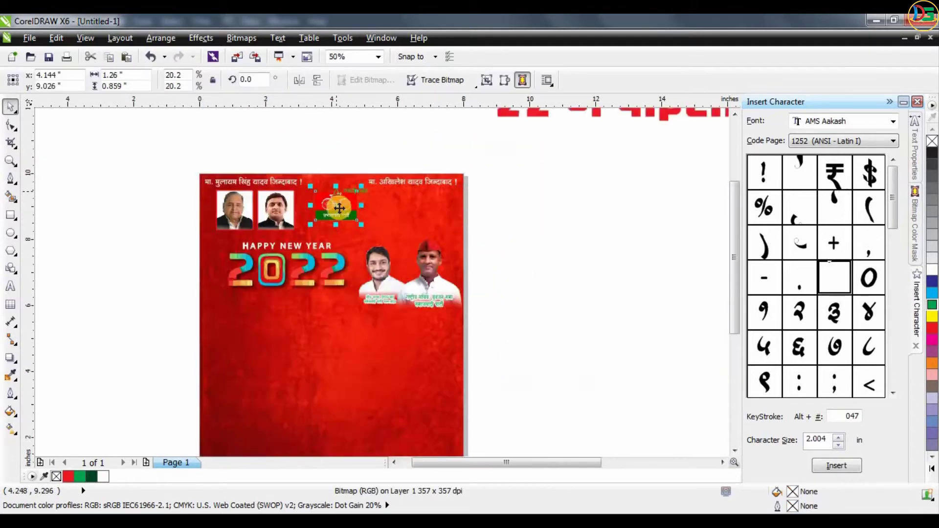
scroll(357, 205, up, 1)
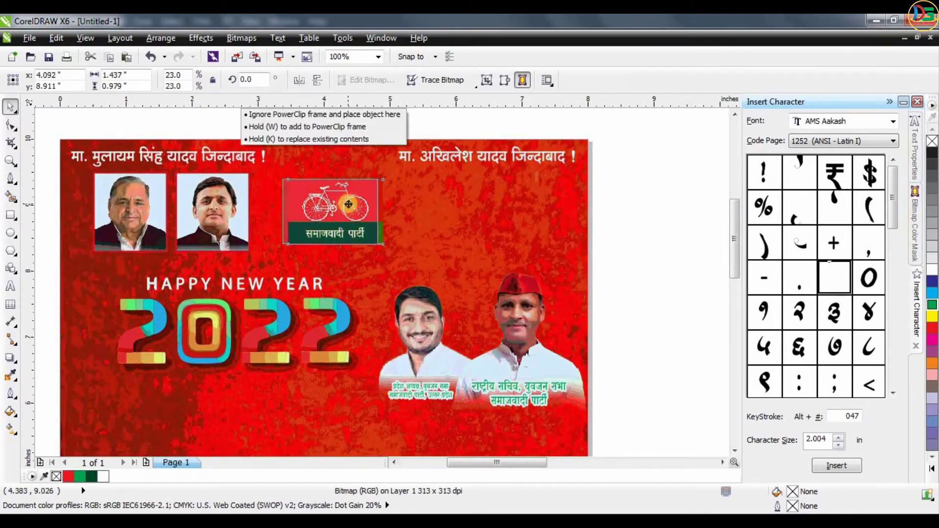
drag(379, 235, 377, 242)
Give the cycle logo a preset drop shadow with feathering 16 and opacity 56
click(10, 357)
click(45, 81)
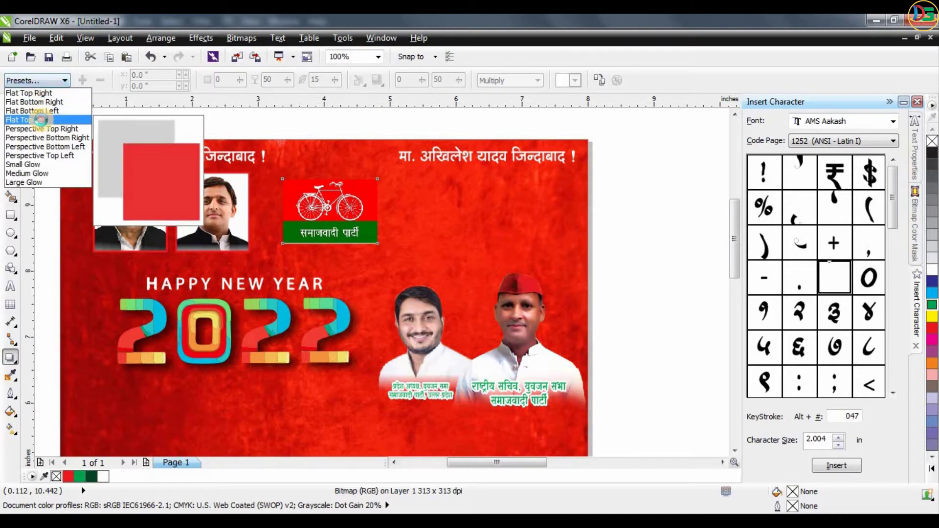
click(29, 119)
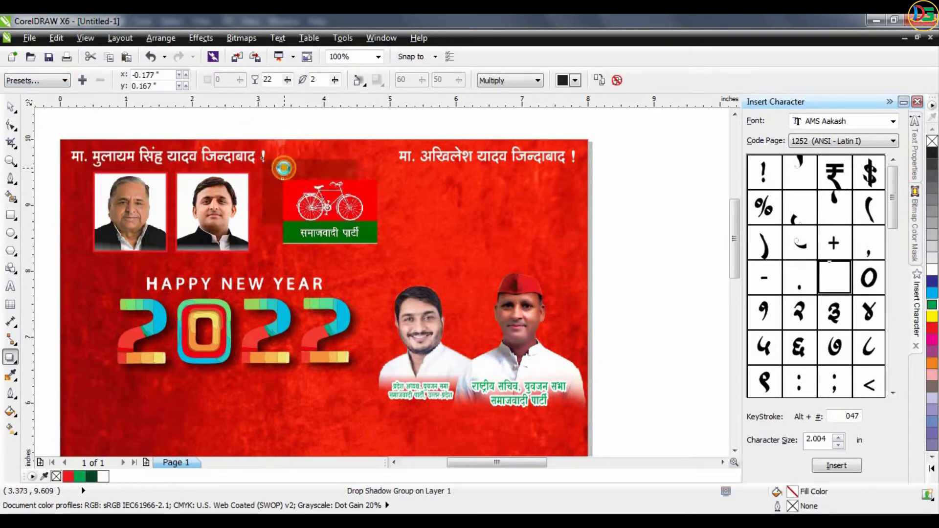
drag(282, 169, 281, 170)
click(342, 82)
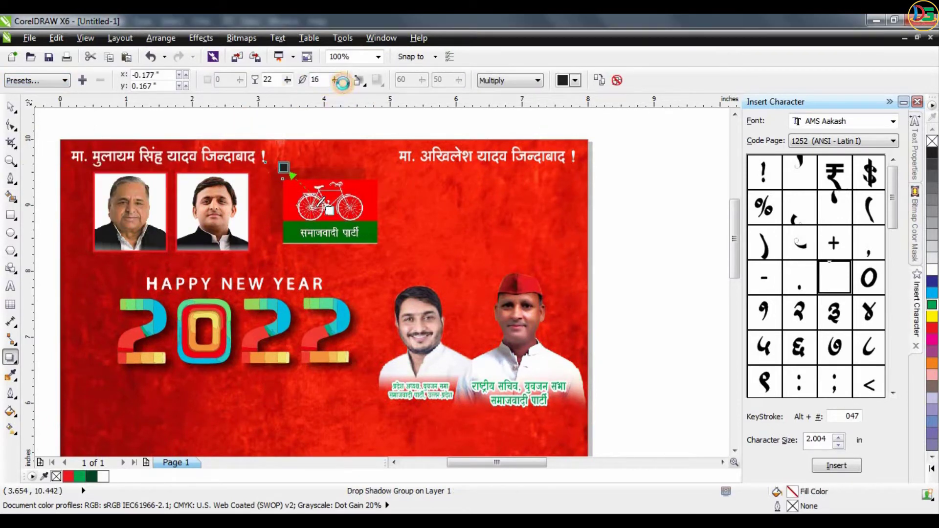
drag(291, 85, 309, 95)
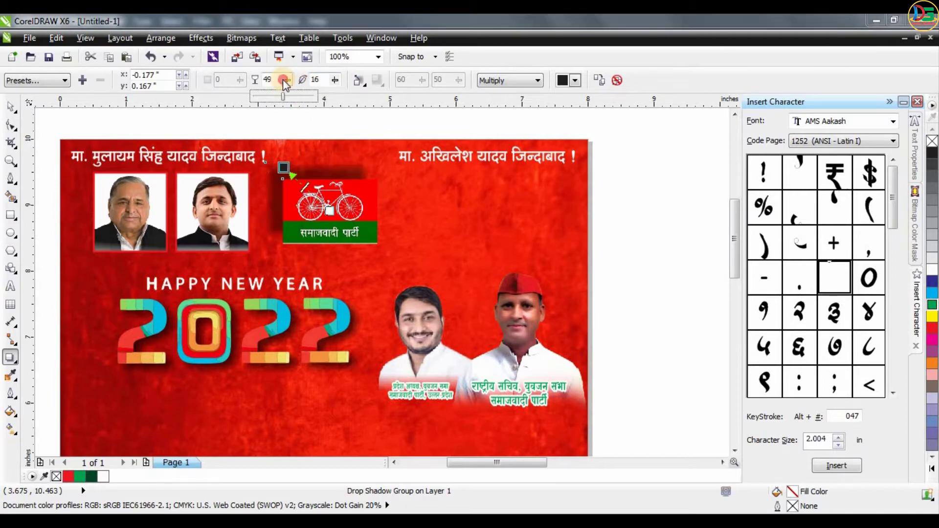
click(564, 195)
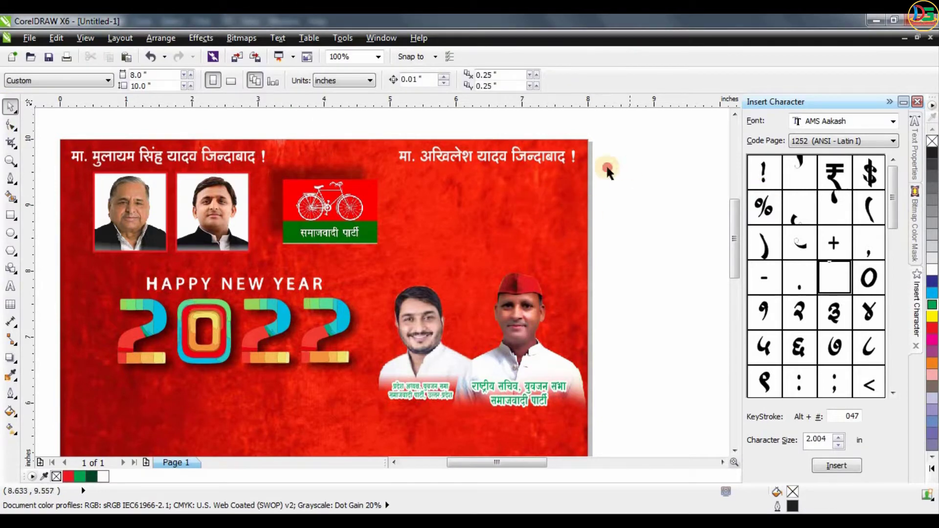
scroll(607, 171, down, 1)
scroll(572, 206, down, 1)
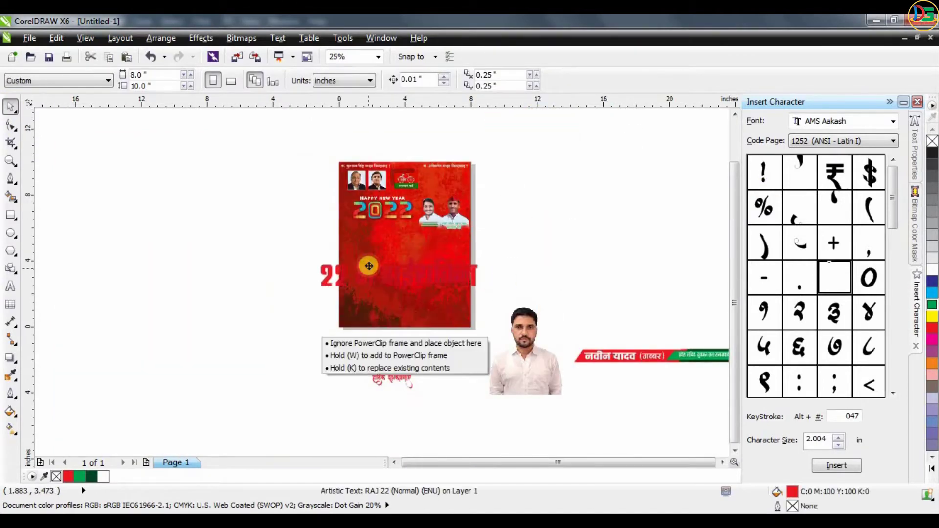
Move the '22 में बाईसकिल' slogan onto the poster, enlarge it and colour it orange
drag(539, 124, 374, 271)
scroll(373, 271, up, 1)
mouse_move(557, 232)
mouse_down()
mouse_move(416, 262)
mouse_move(594, 245)
mouse_up()
click(932, 363)
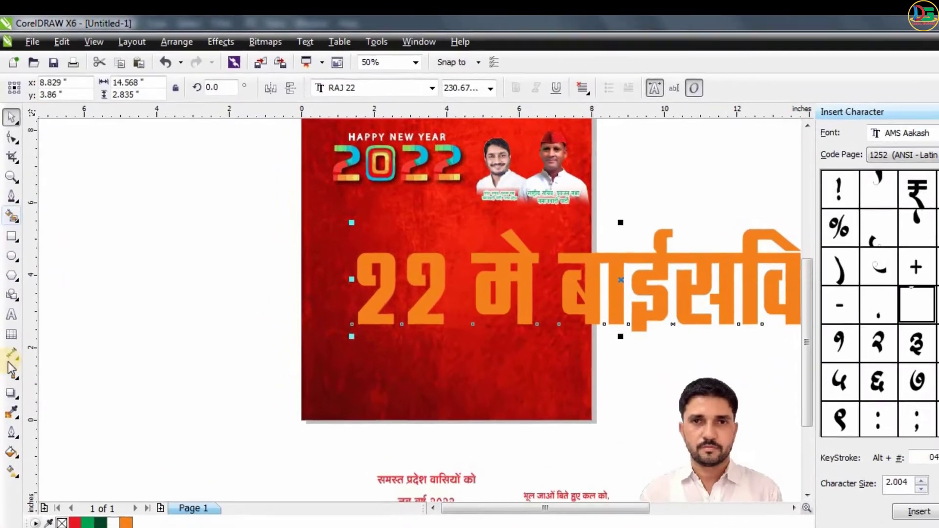
Recolour the slogan with red sampled from the background and reposition it
click(10, 376)
click(346, 226)
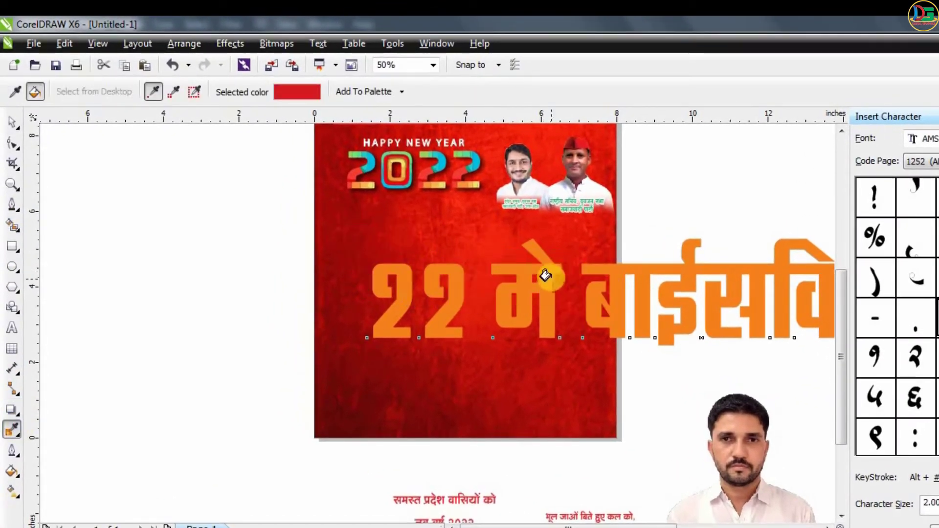
click(541, 274)
click(11, 122)
scroll(480, 275, down, 2)
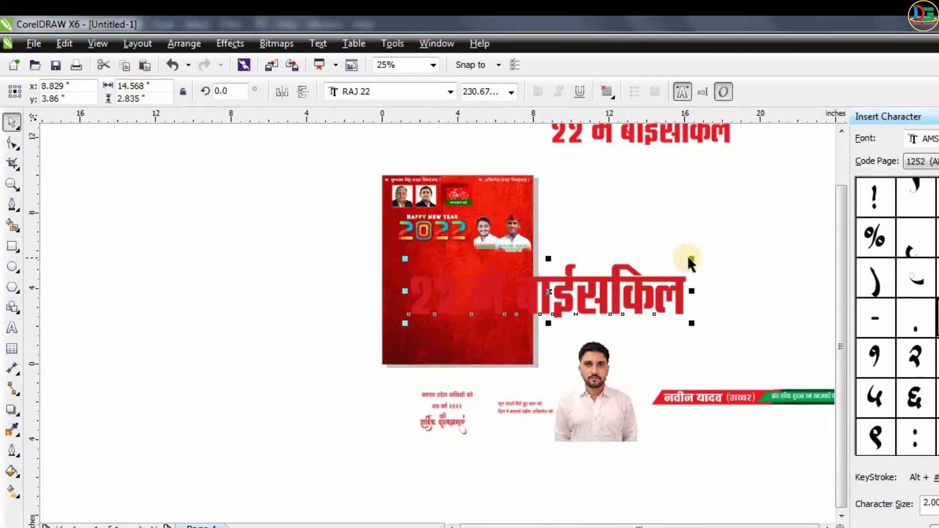
mouse_move(688, 261)
mouse_down()
mouse_move(619, 282)
mouse_move(577, 196)
mouse_up()
Give the slogan a darker red shade from the colour range
scroll(578, 195, up, 1)
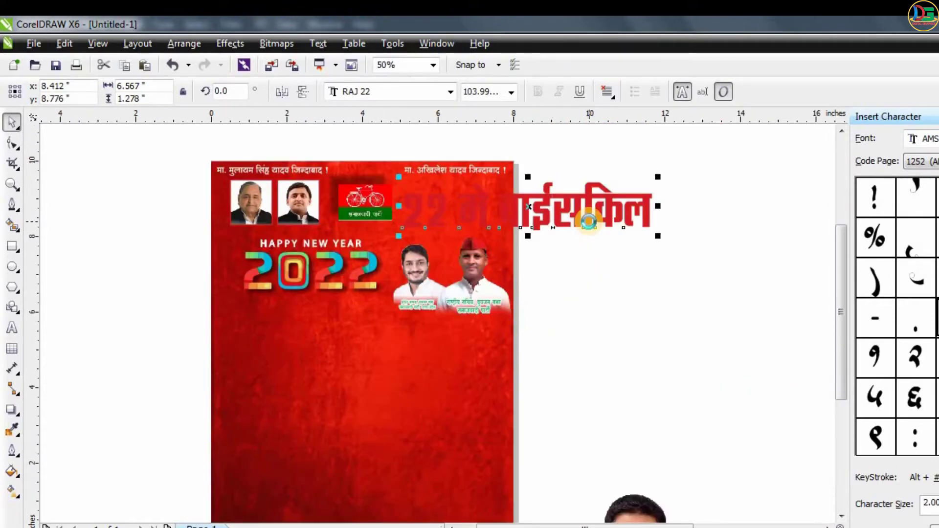
scroll(587, 219, up, 1)
mouse_move(726, 242)
mouse_down()
mouse_move(827, 316)
mouse_move(733, 283)
mouse_up()
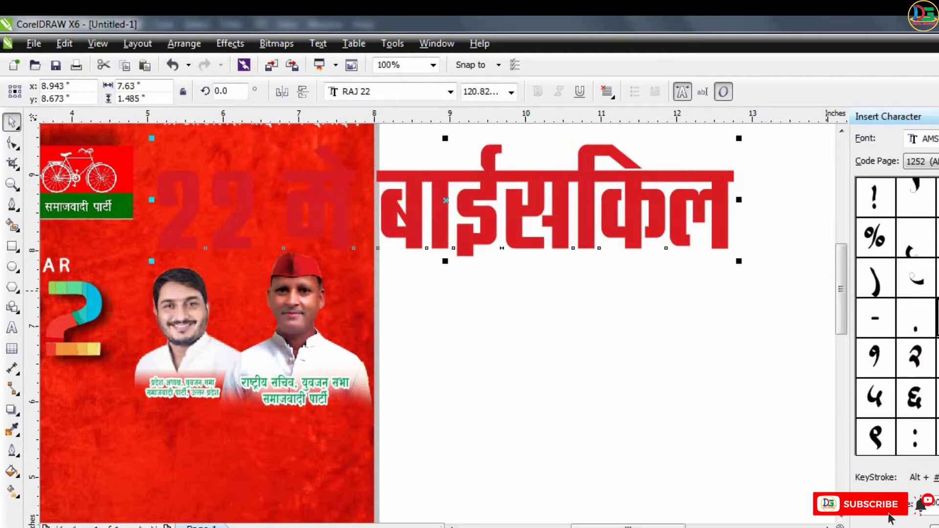
key(ctrl+z)
click(192, 498)
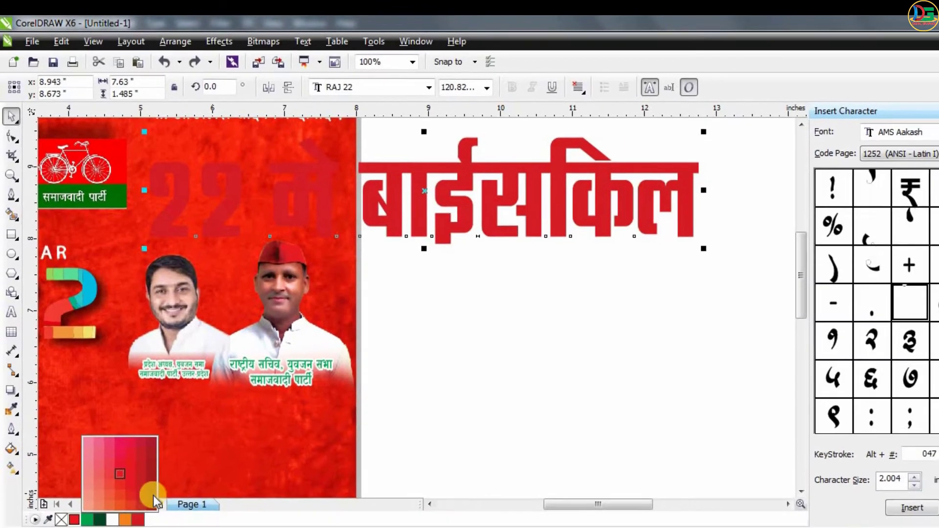
click(146, 492)
key(F3)
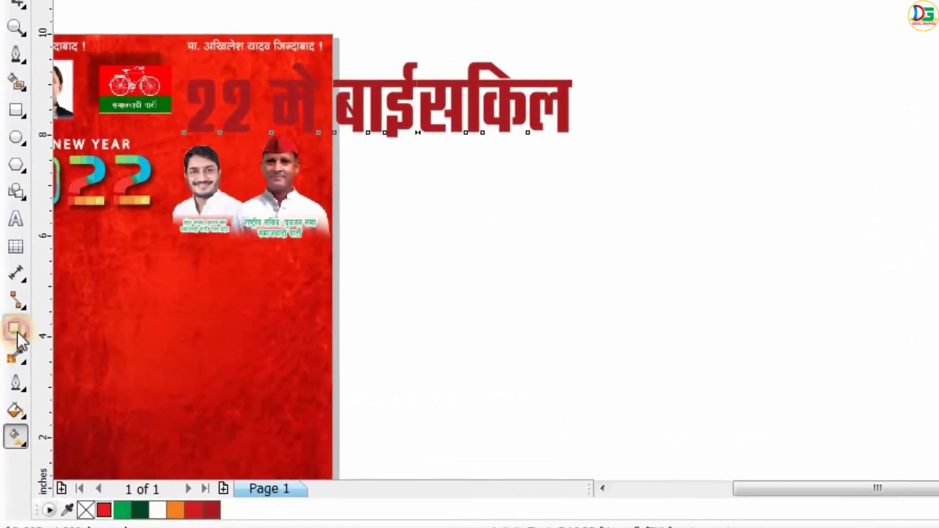
click(17, 332)
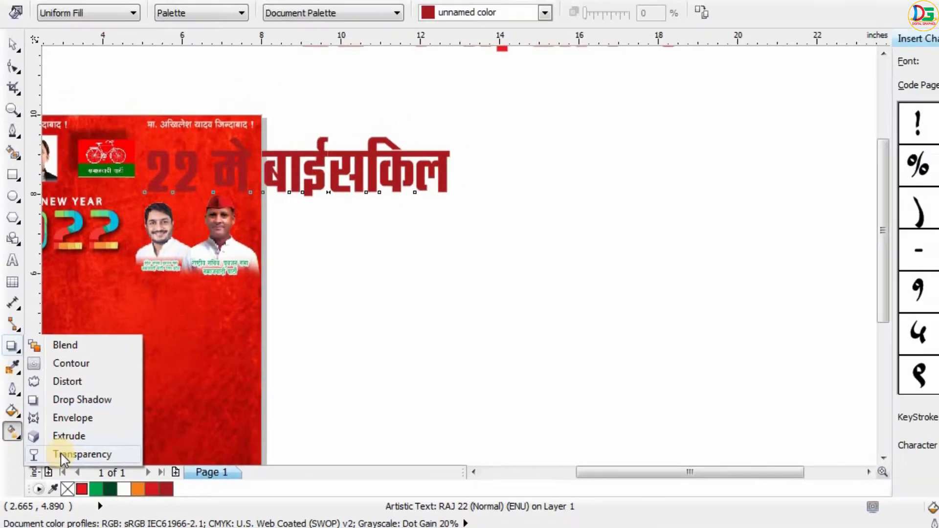
Fade the Hindi slogan with a linear transparency, tune its amount and start point, and set Multiply
click(97, 466)
drag(399, 227, 105, 225)
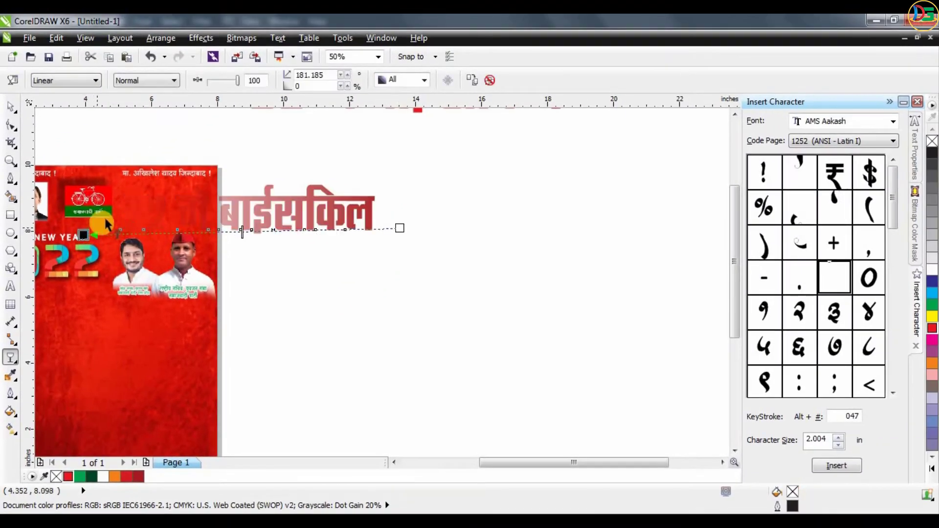
key(ctrl+z)
drag(309, 305, 543, 110)
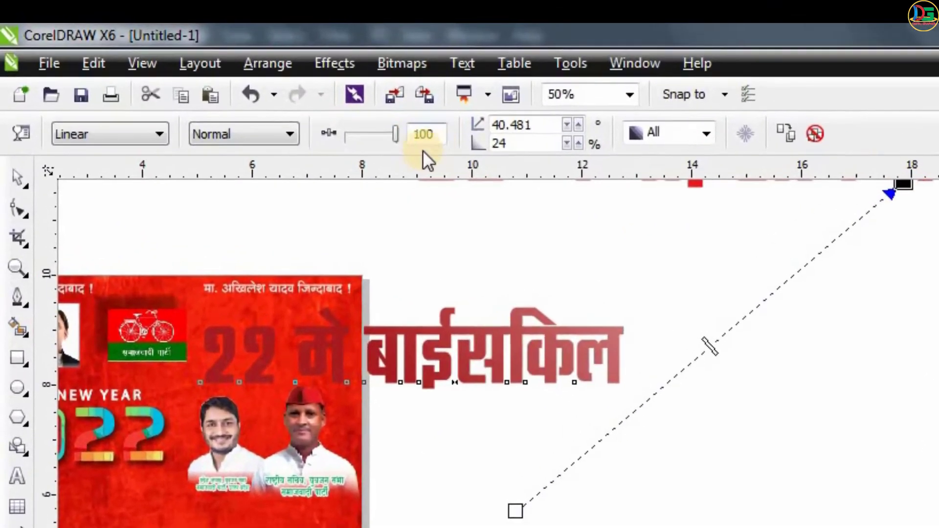
drag(351, 120, 322, 120)
drag(383, 147, 421, 143)
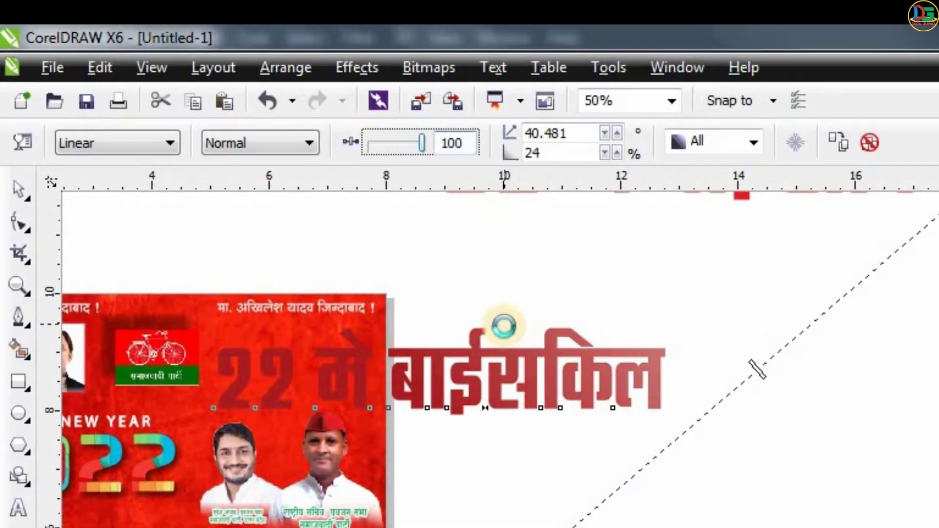
scroll(503, 325, down, 2)
drag(713, 262, 327, 256)
scroll(335, 262, up, 2)
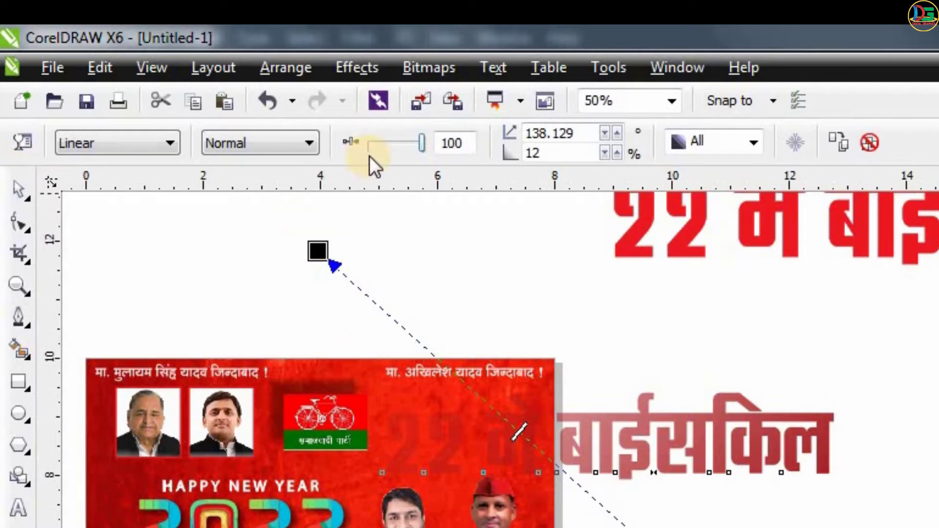
click(309, 143)
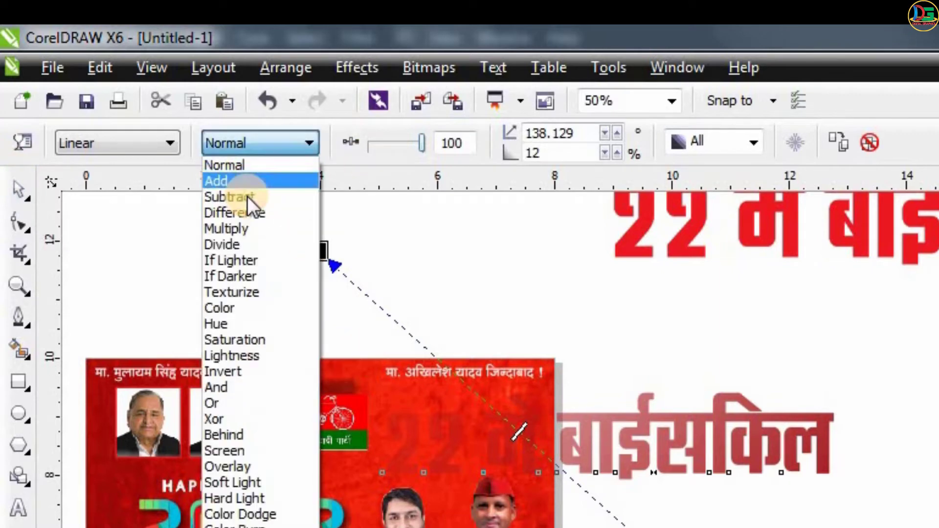
click(244, 229)
click(416, 250)
PowerClip the faded slogan inside the red background and shift it to the lower left
right_click(416, 249)
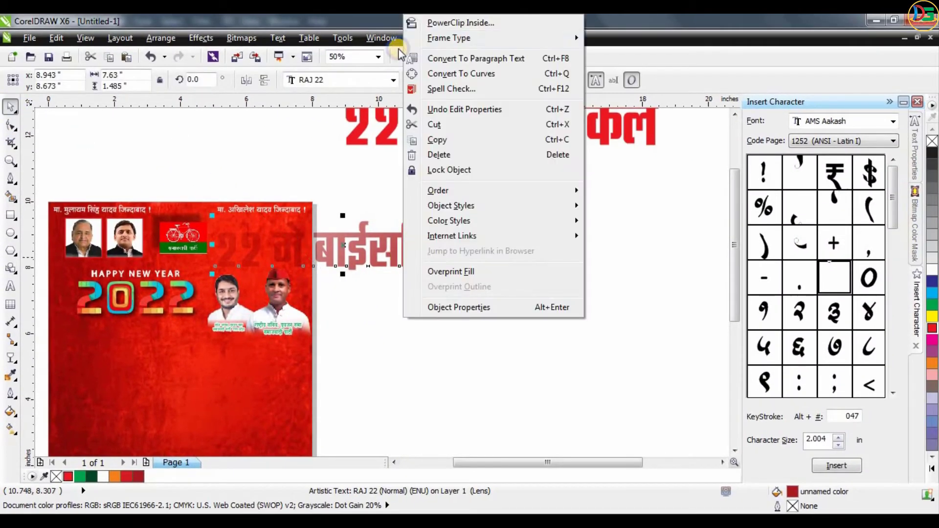
click(459, 23)
click(259, 210)
ctrl+click(281, 255)
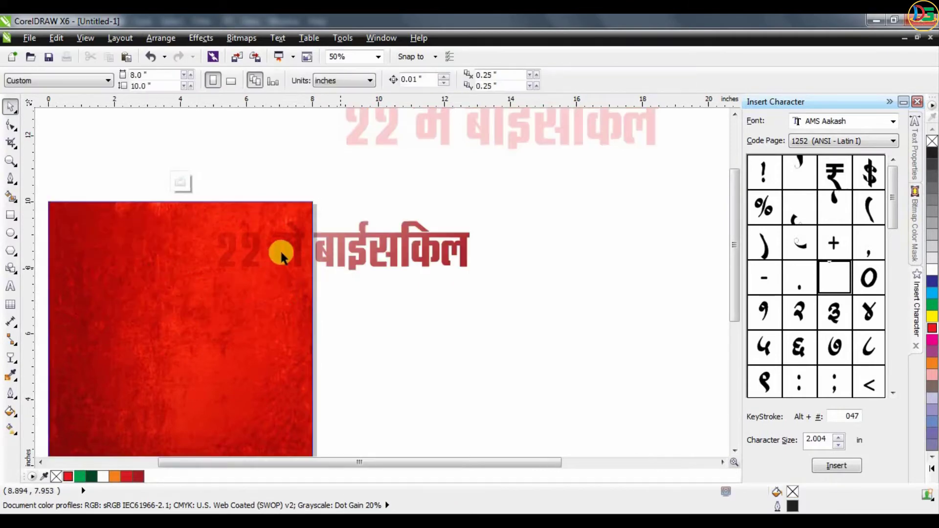
drag(281, 254, 75, 318)
scroll(189, 303, down, 2)
scroll(160, 298, up, 2)
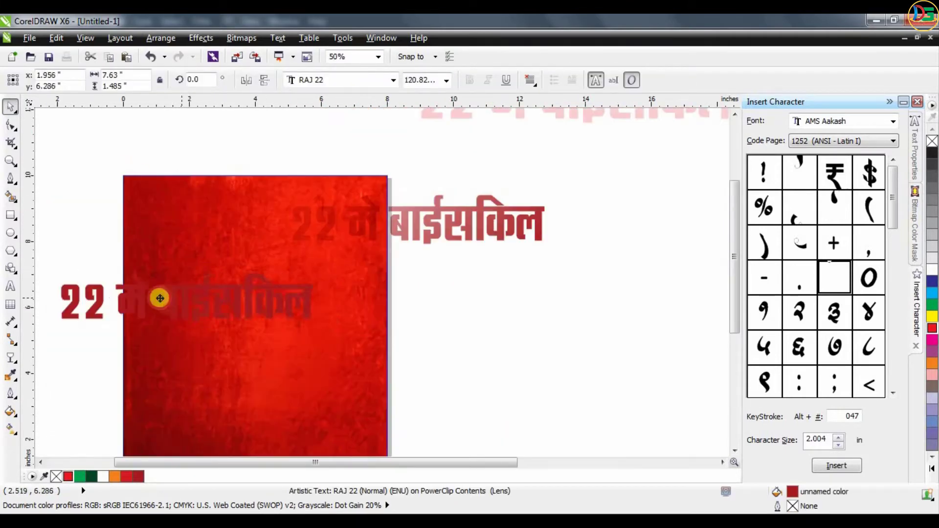
drag(160, 298, 133, 298)
click(252, 157)
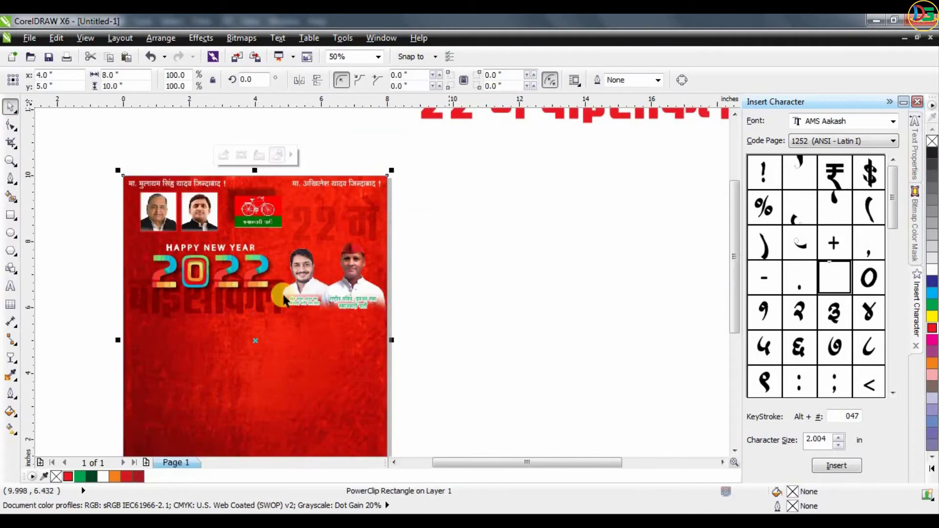
Reopen the PowerClip contents and fine-tune the slogan's position behind the 2022 artwork
click(223, 155)
mouse_move(231, 294)
mouse_down()
mouse_move(239, 309)
mouse_move(249, 302)
mouse_up()
click(255, 156)
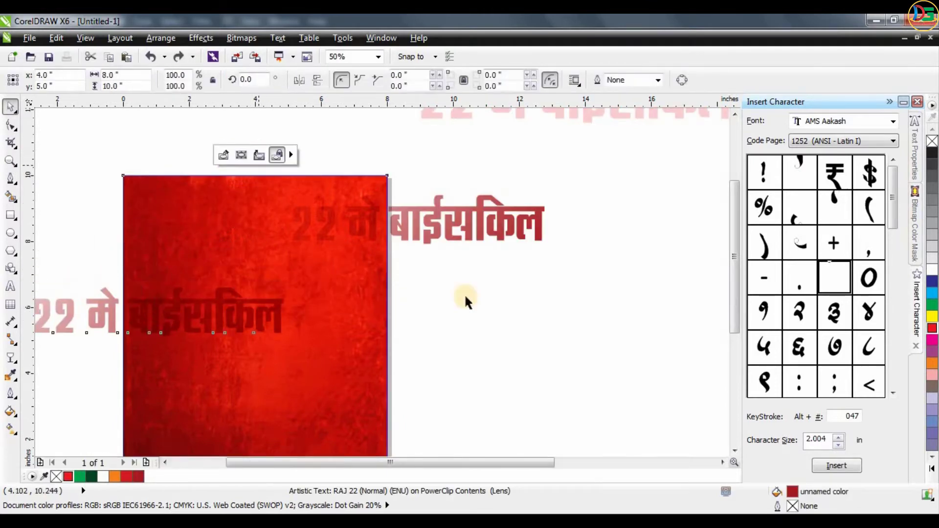
click(466, 300)
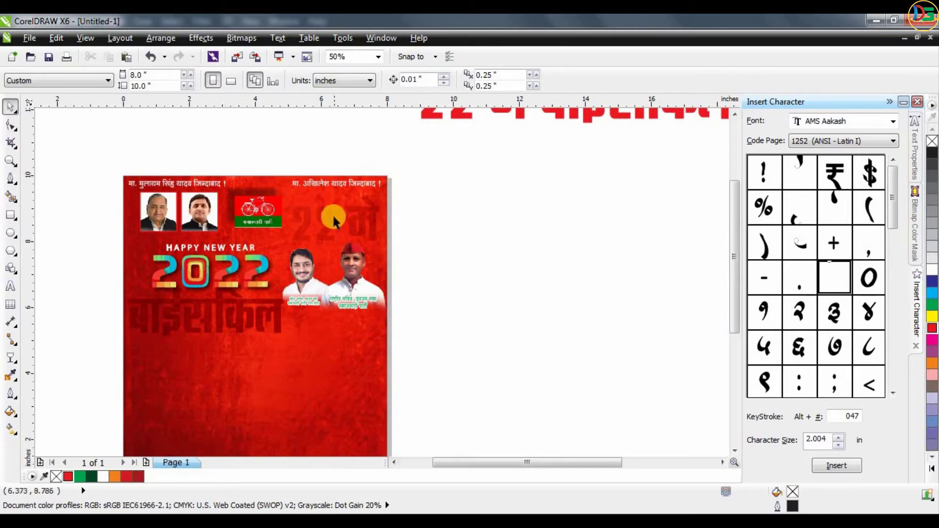
scroll(188, 323, up, 2)
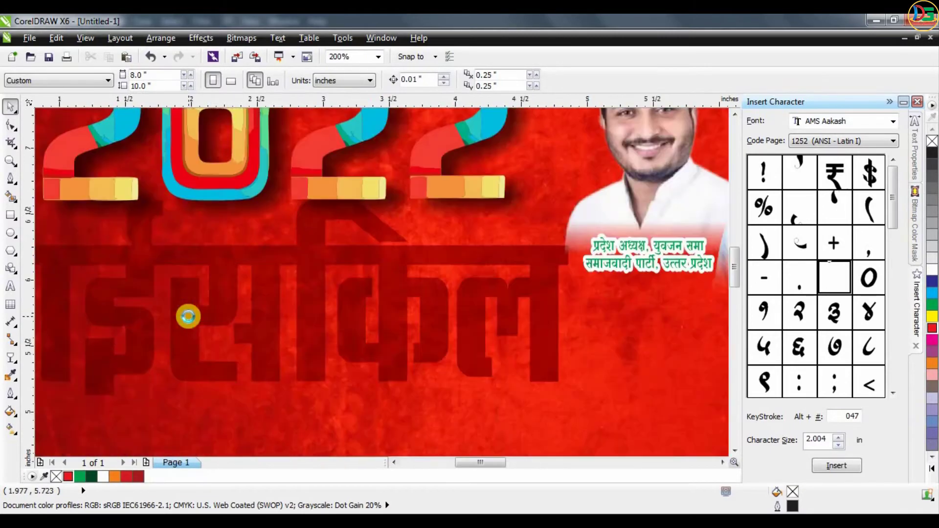
scroll(189, 323, down, 3)
scroll(190, 293, up, 1)
Move the man's portrait photo onto the poster and PowerClip it inside the red background
scroll(318, 278, down, 1)
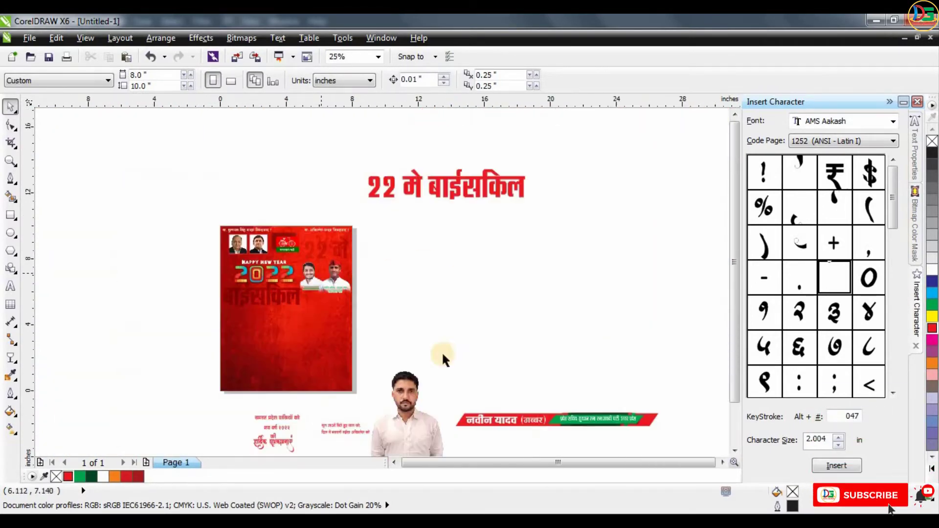
drag(440, 352, 335, 352)
scroll(335, 352, up, 2)
scroll(335, 352, down, 2)
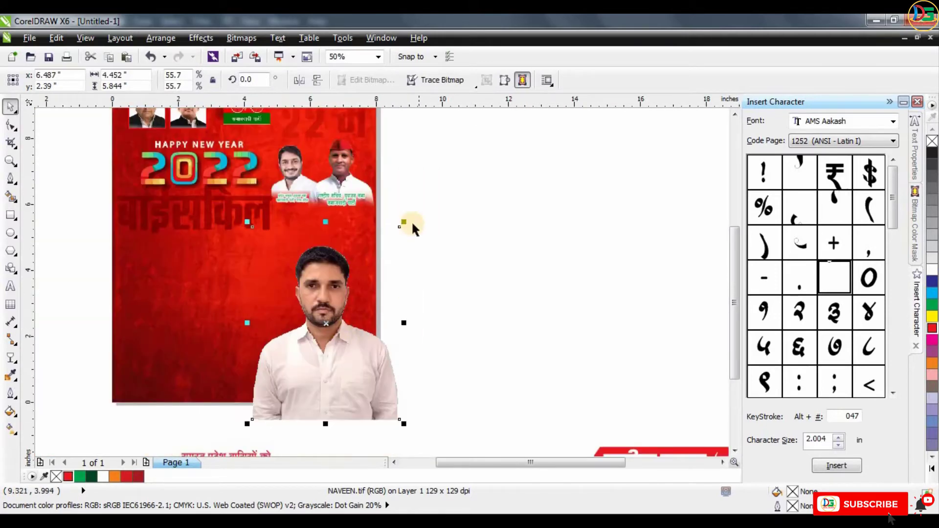
right_click(335, 295)
click(391, 23)
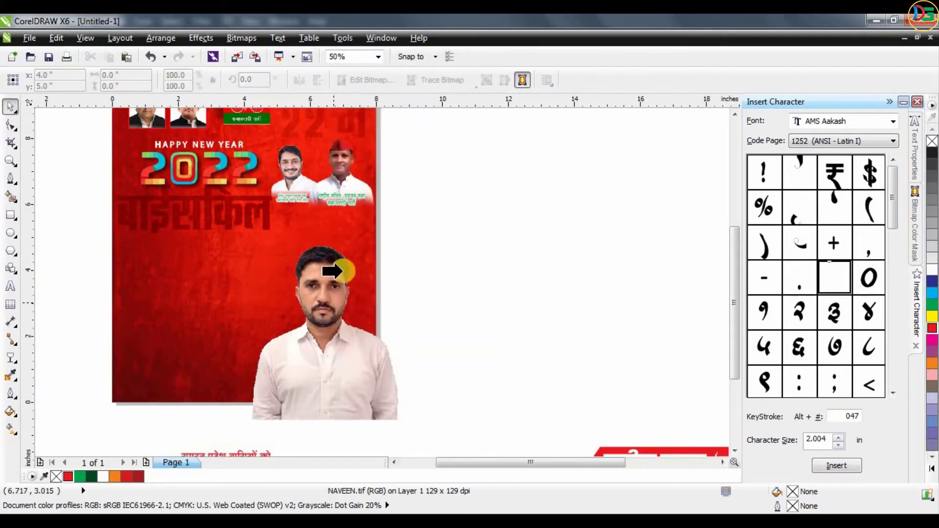
click(342, 269)
click(459, 304)
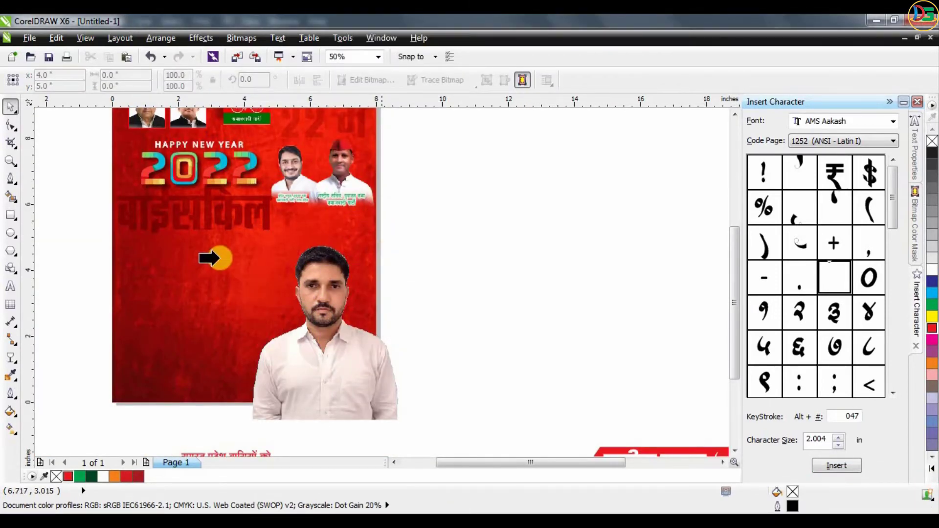
click(113, 274)
Edit the PowerClip contents to lower the photo to the poster's bottom edge
click(216, 425)
drag(319, 353, 267, 408)
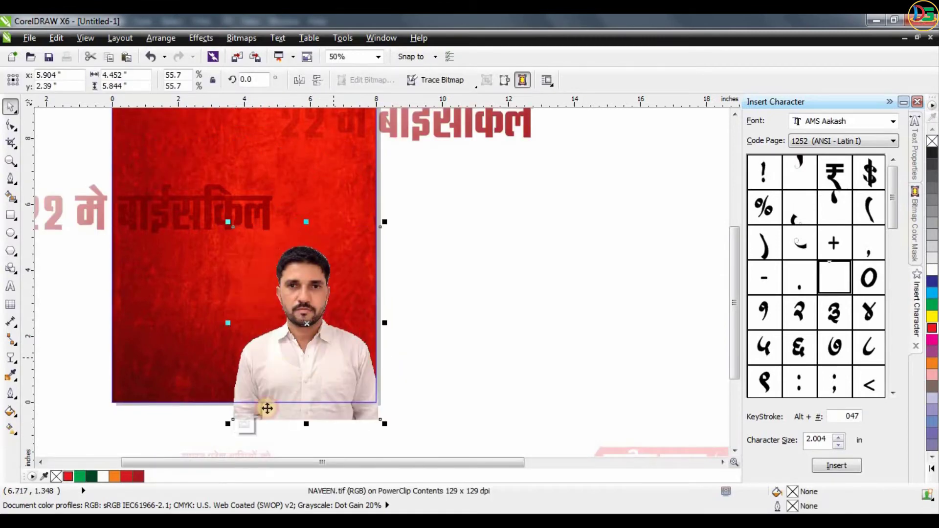
click(244, 425)
scroll(415, 324, down, 2)
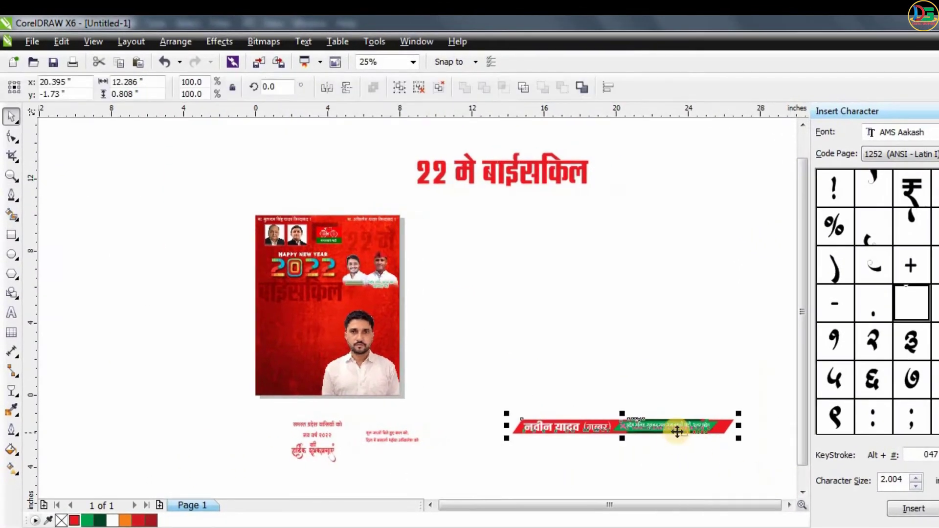
Place the red name-and-title banner along the poster's bottom edge, shrunk and narrowed to fit
drag(670, 426, 394, 386)
scroll(252, 397, up, 1)
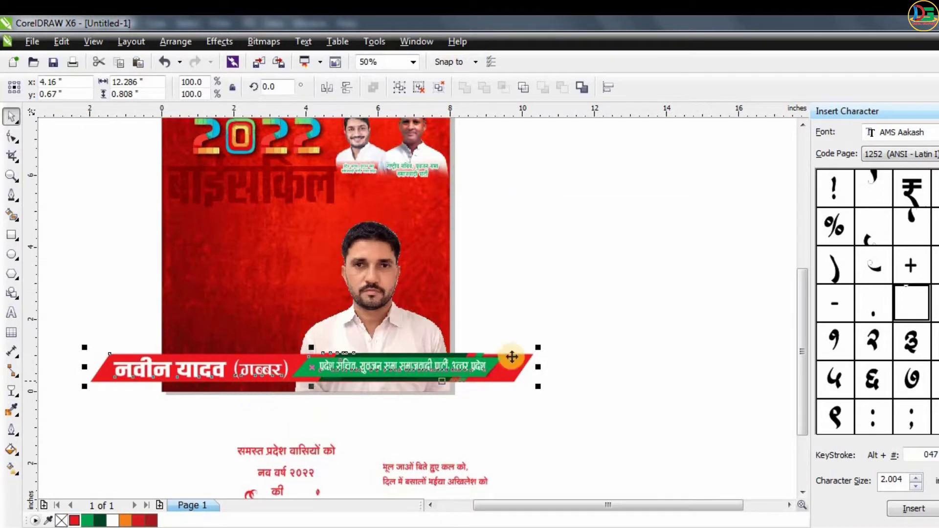
drag(525, 347, 419, 376)
scroll(419, 377, up, 1)
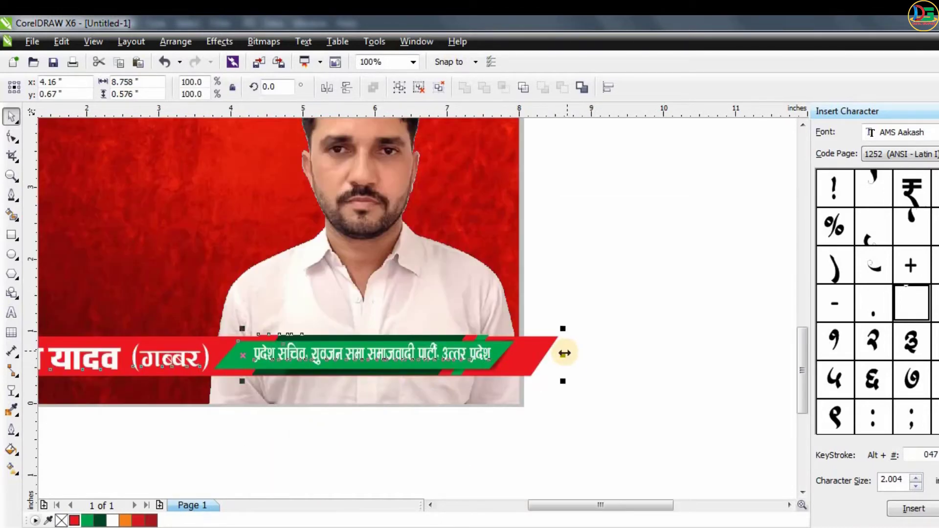
mouse_move(564, 353)
mouse_down()
mouse_move(534, 353)
mouse_move(557, 351)
mouse_up()
scroll(471, 364, down, 1)
scroll(470, 364, up, 1)
scroll(520, 367, down, 1)
scroll(438, 343, up, 1)
mouse_move(437, 343)
mouse_down()
mouse_move(437, 355)
mouse_move(462, 352)
mouse_up()
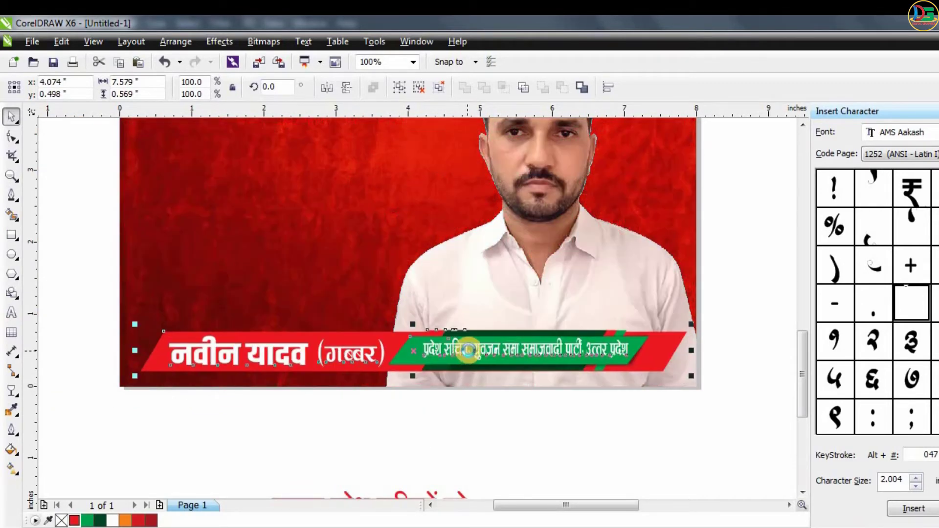
Open the red poster's PowerClip contents for editing
click(477, 404)
scroll(478, 404, down, 3)
scroll(473, 257, up, 2)
scroll(525, 243, down, 2)
scroll(525, 243, up, 1)
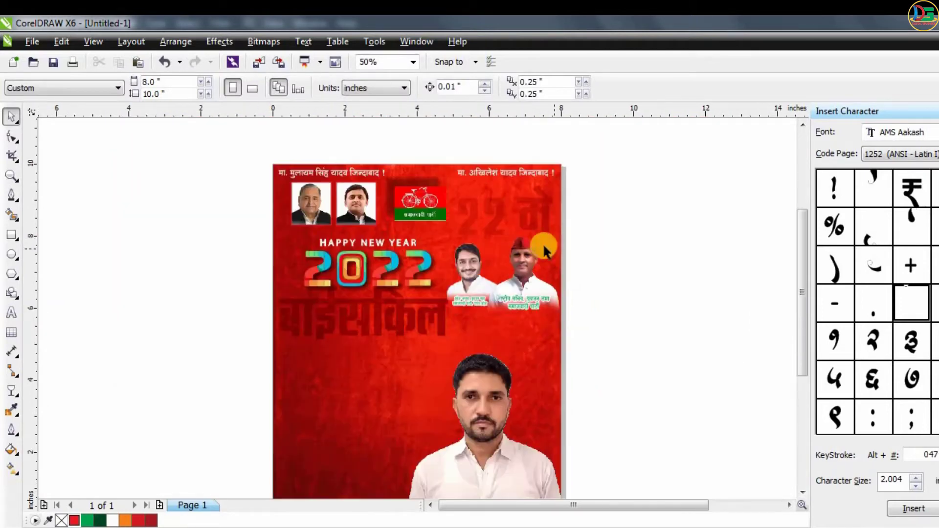
click(465, 332)
scroll(441, 387, down, 1)
click(407, 439)
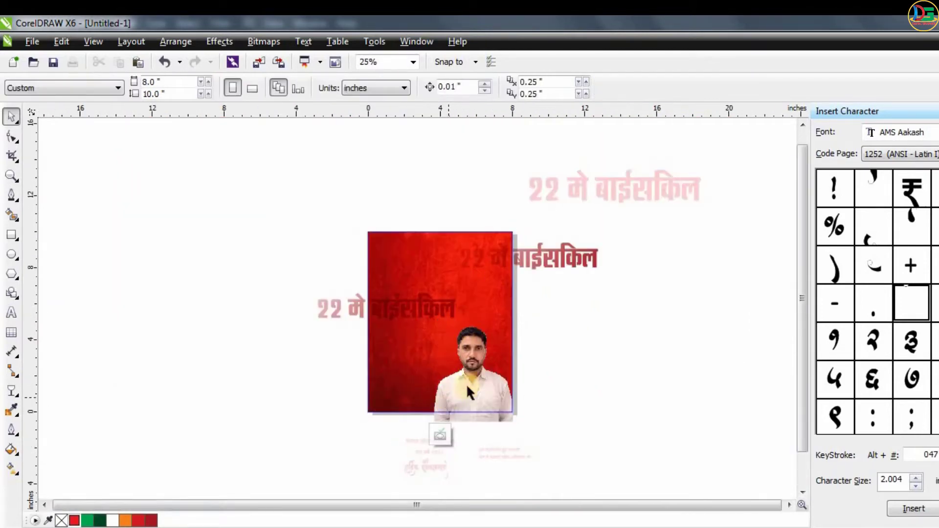
scroll(474, 374, up, 1)
Shrink the leader's portrait to about 46.6% and move it to the lower-right corner
click(474, 375)
drag(551, 255, 528, 294)
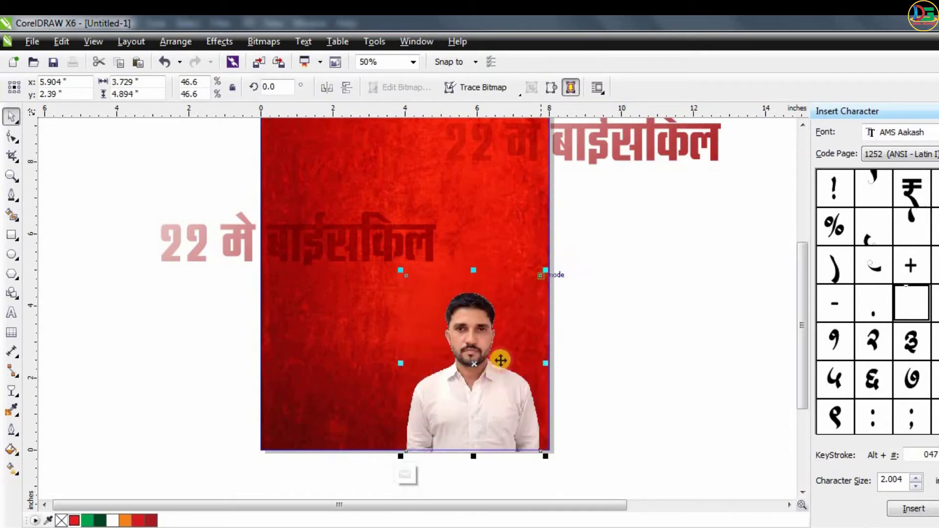
drag(499, 356, 499, 391)
click(404, 476)
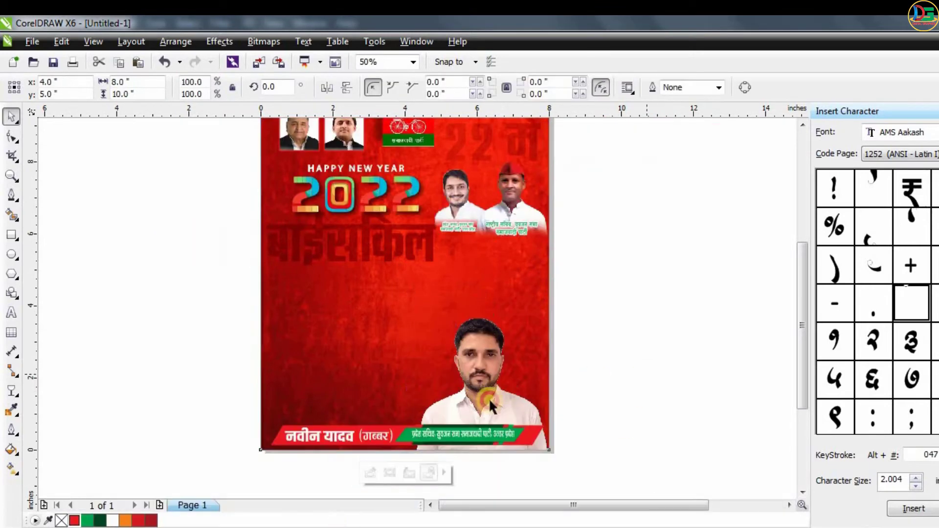
Search Google Images for 'artistic shape' and copy the GraphicsFuel black brush-strokes image
key(alt+Tab)
text(co)
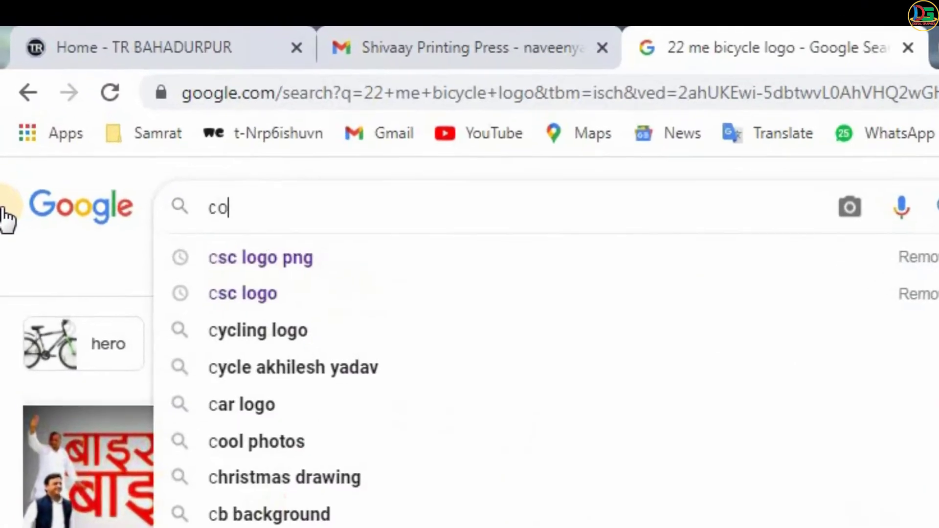
key(BackSpace)
key(BackSpace)
text(a)
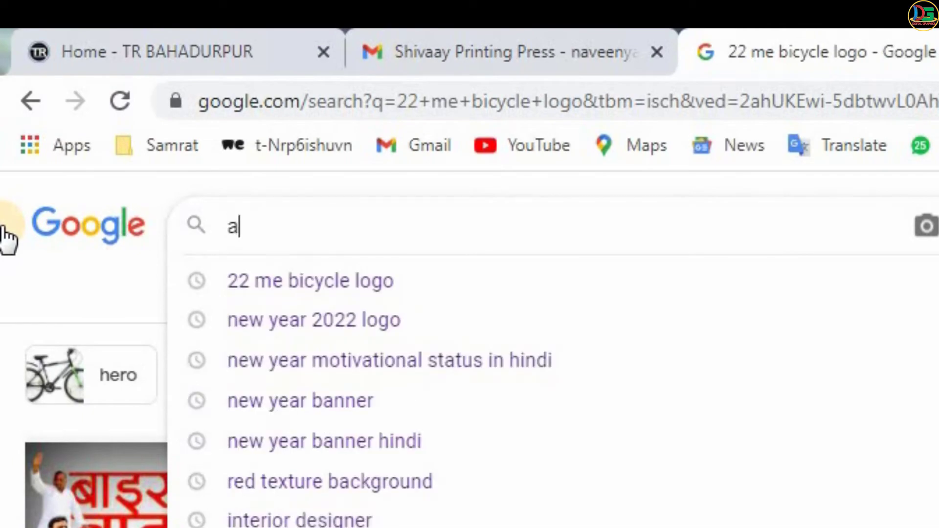
text(r)
key(Down)
key(Return)
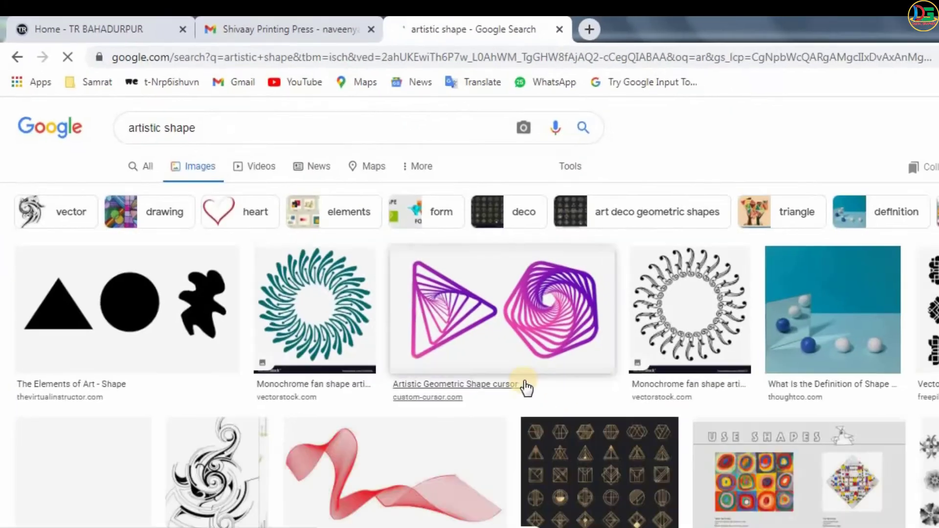
scroll(525, 388, down, 10)
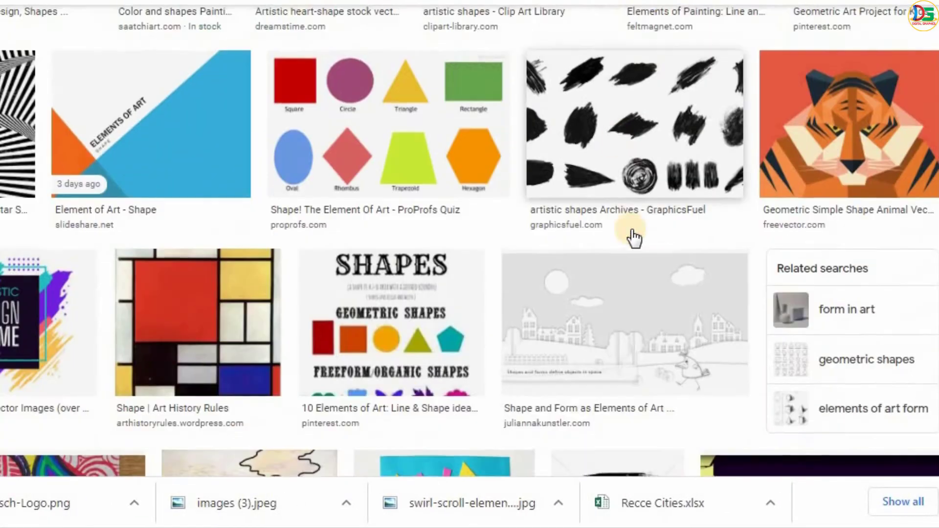
click(634, 238)
right_click(668, 107)
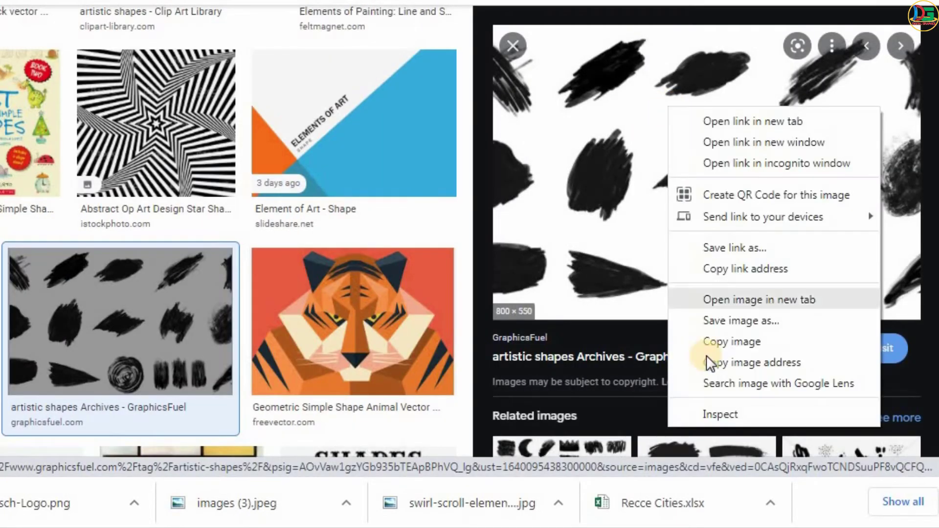
click(707, 357)
key(alt+Tab)
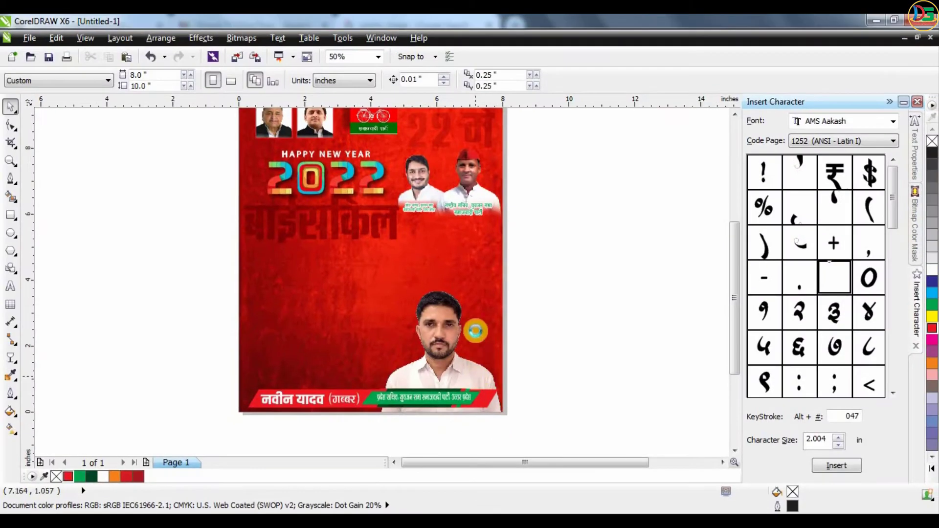
Paste the brush-strokes image, Quick Trace it into vectors, and delete the original bitmap
key(ctrl+v)
drag(409, 254, 626, 278)
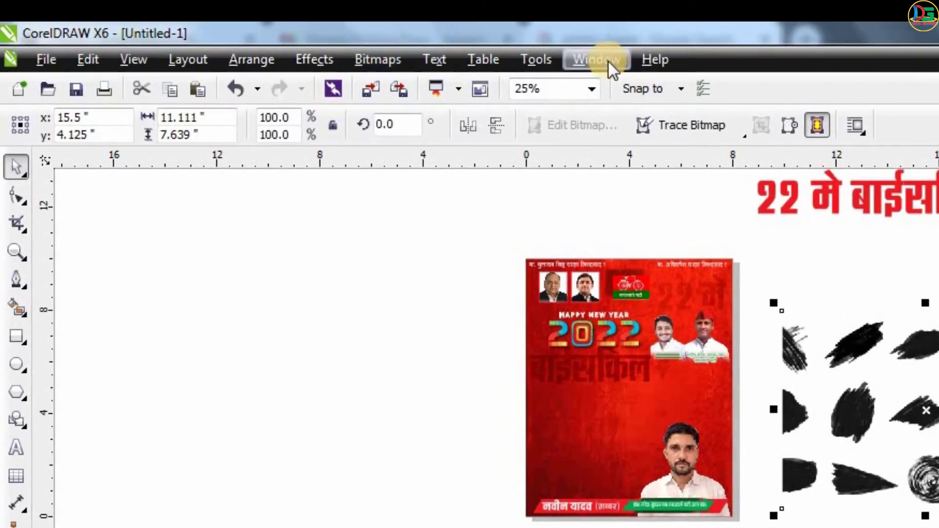
click(691, 125)
click(691, 152)
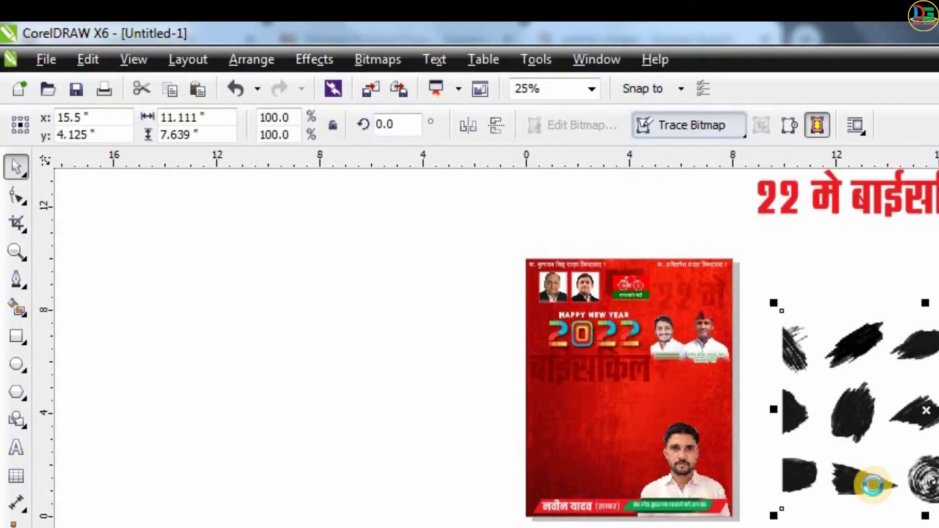
drag(892, 443, 300, 446)
click(853, 406)
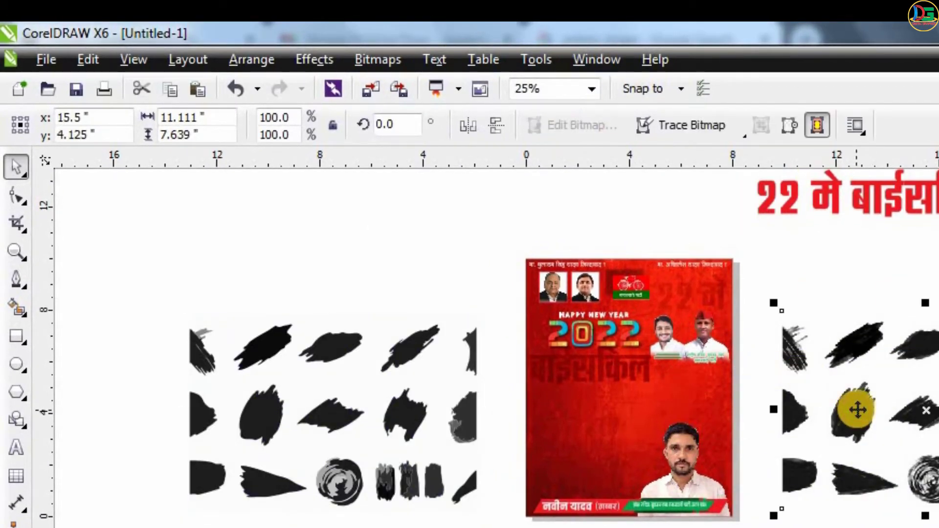
key(Delete)
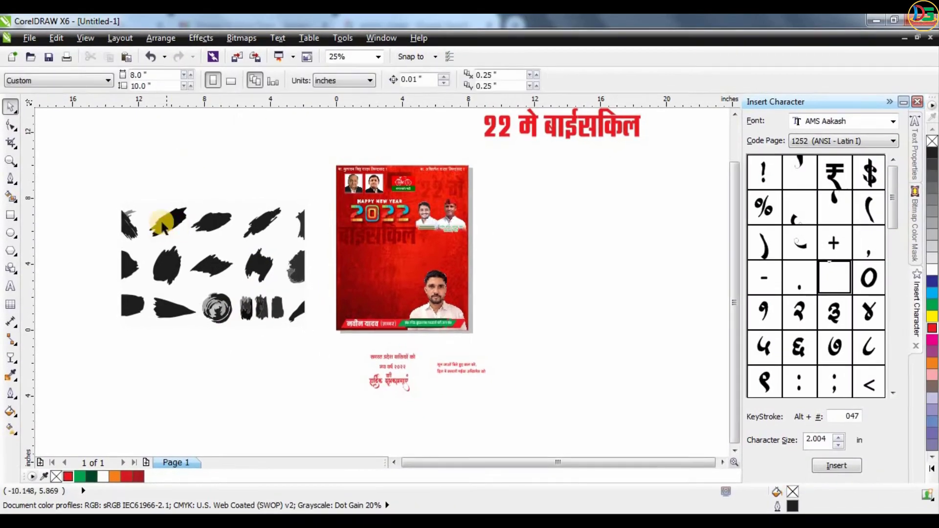
Lay one traced stroke horizontally below 2022 and put 'समस्त प्रदेश वासियों को' on it
drag(162, 225, 386, 258)
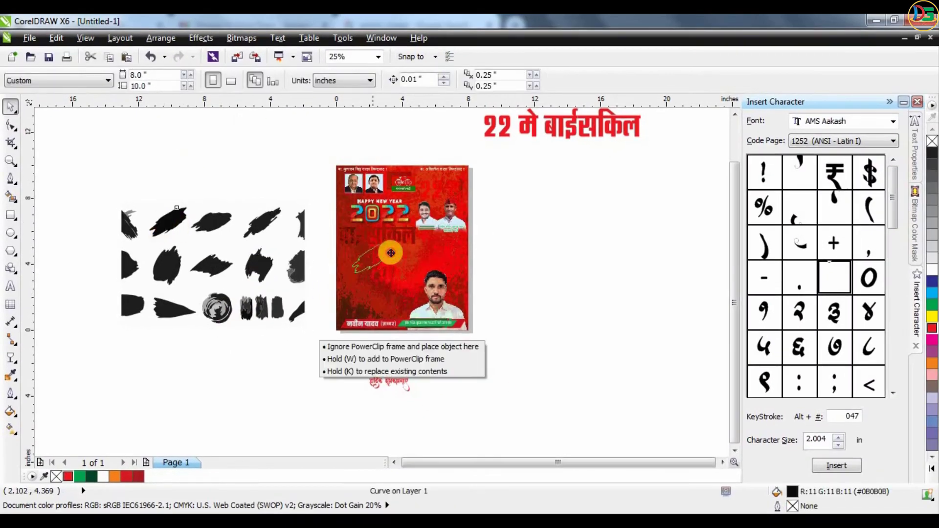
scroll(392, 257, up, 2)
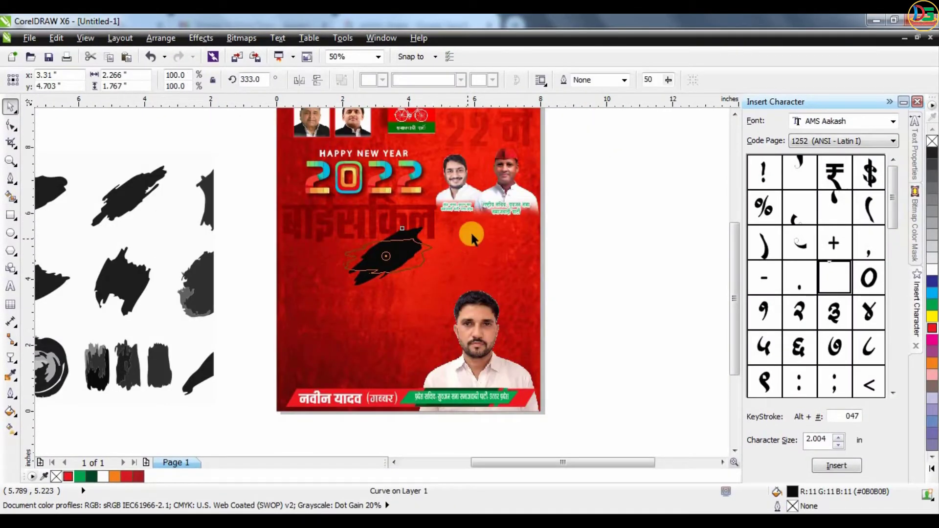
mouse_move(472, 237)
mouse_down()
mouse_move(436, 255)
mouse_move(507, 209)
mouse_move(454, 209)
mouse_up()
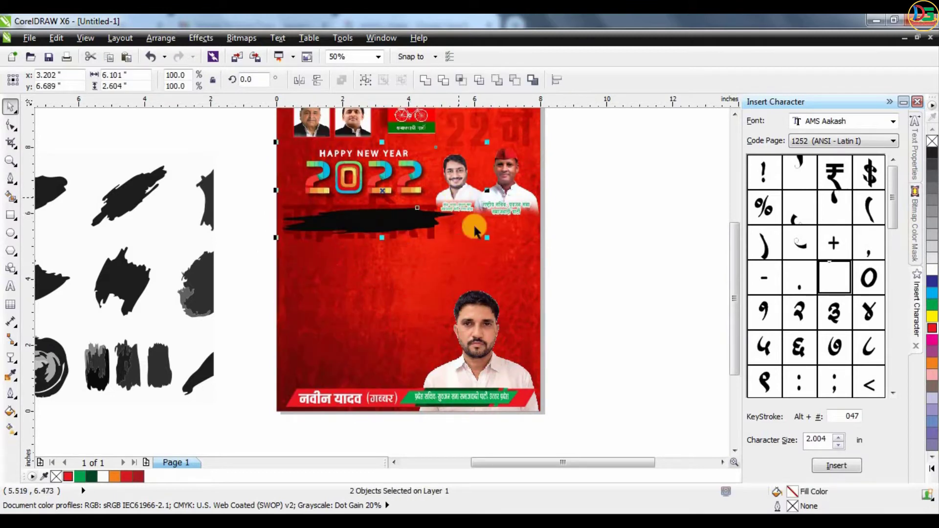
click(411, 226)
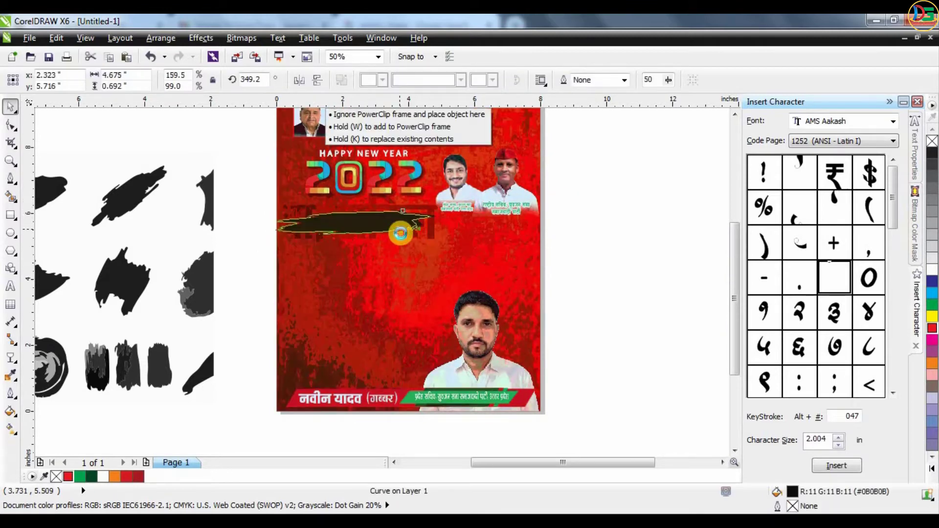
drag(410, 237, 424, 235)
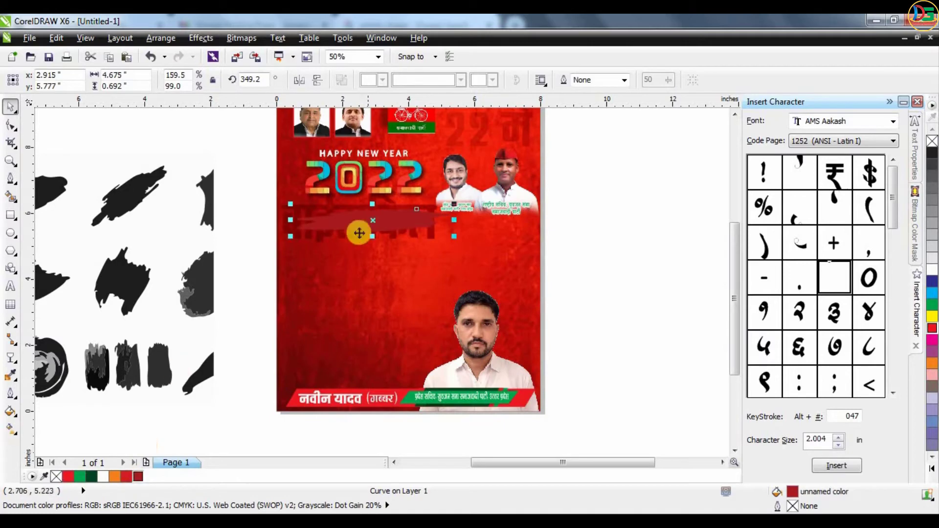
click(272, 210)
scroll(384, 329, down, 1)
drag(386, 420, 384, 269)
scroll(388, 270, up, 3)
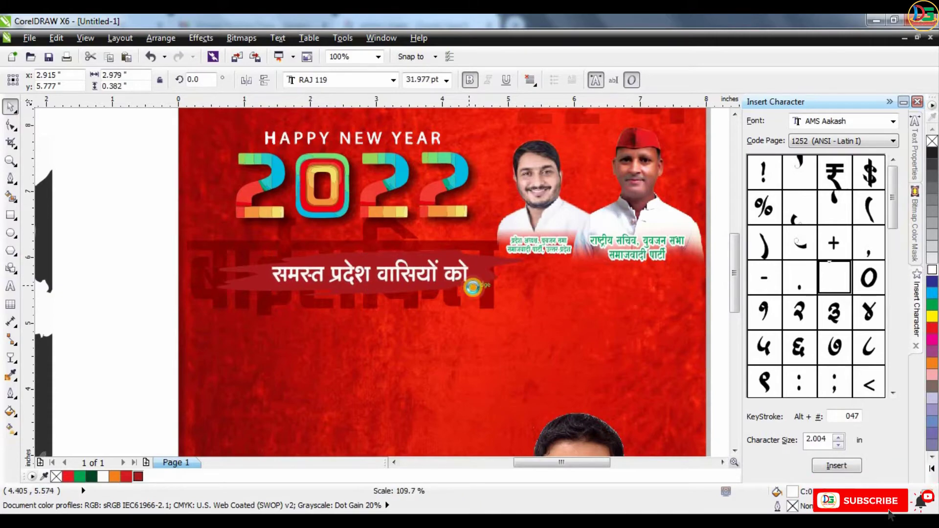
Give the brush strip a linear transparency fade in Multiply mode
click(495, 260)
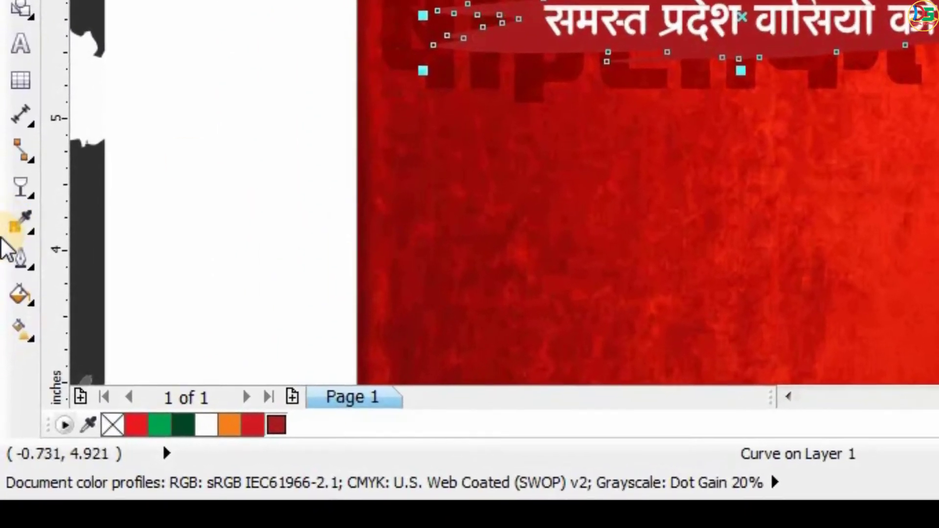
click(16, 272)
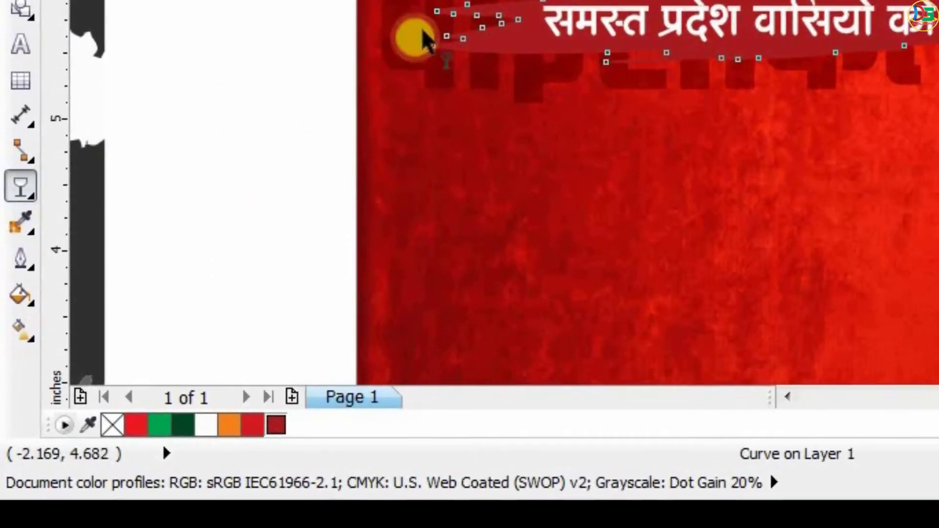
drag(268, 189, 828, 247)
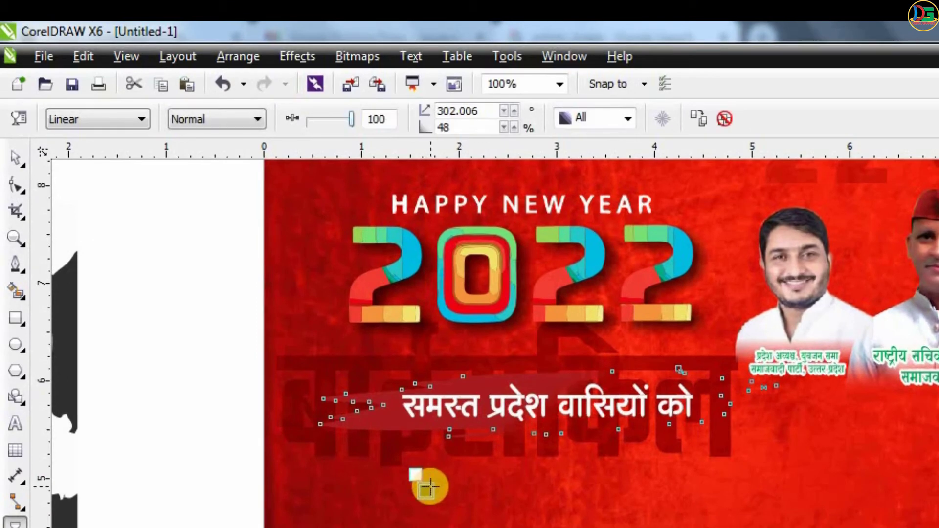
drag(290, 328, 514, 283)
drag(761, 420, 709, 335)
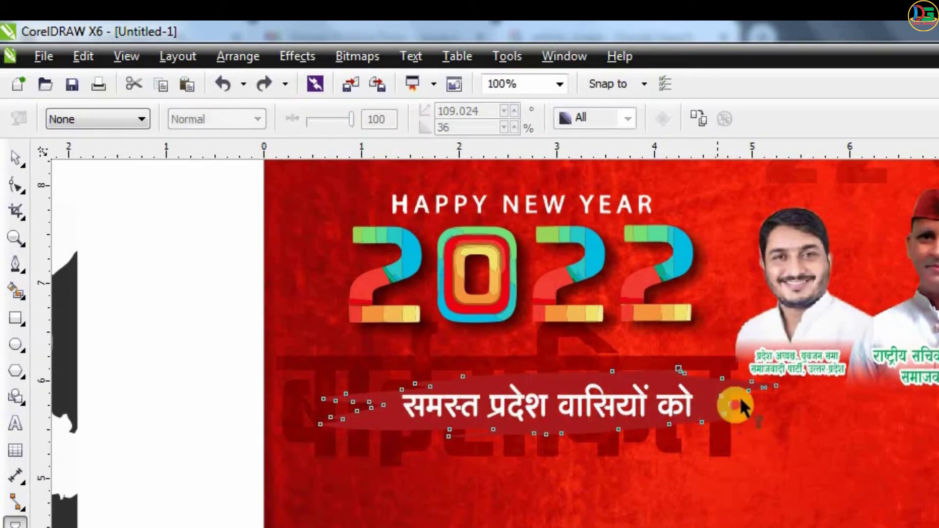
drag(734, 399, 752, 405)
click(216, 119)
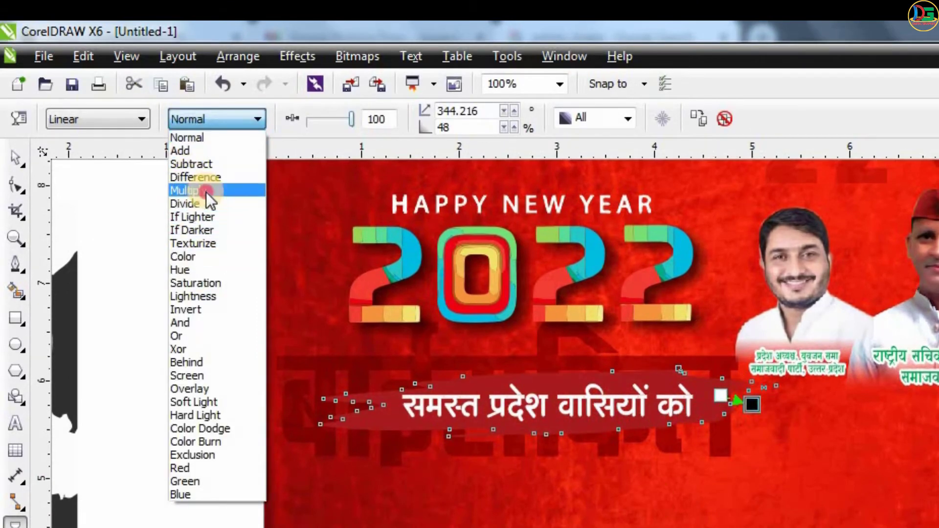
click(208, 191)
Edit the poster's PowerClip contents to move the faint background slogan lower
click(16, 155)
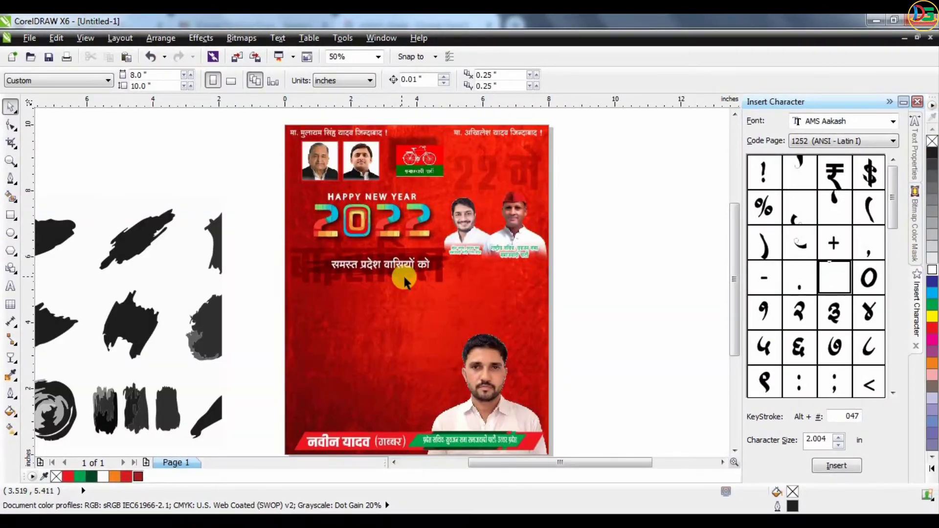
scroll(403, 274, up, 1)
click(486, 261)
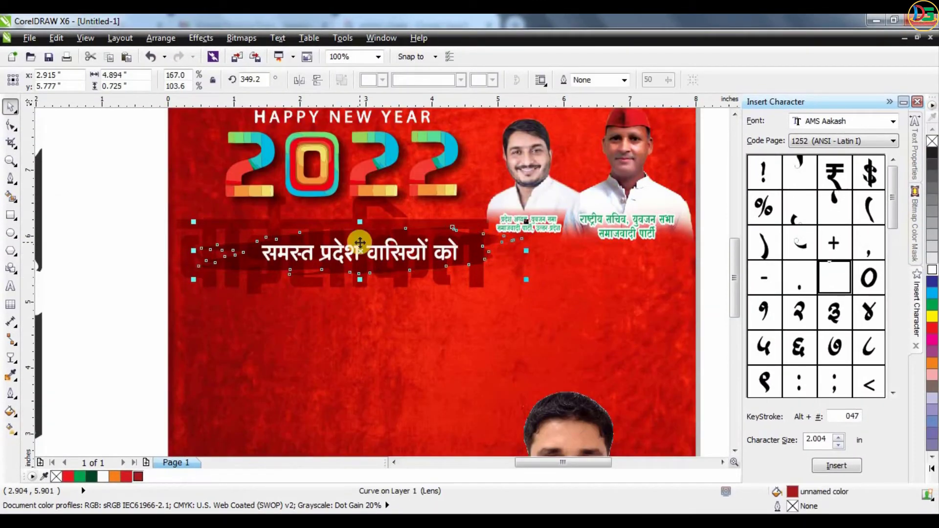
scroll(365, 183, down, 1)
click(388, 254)
click(366, 429)
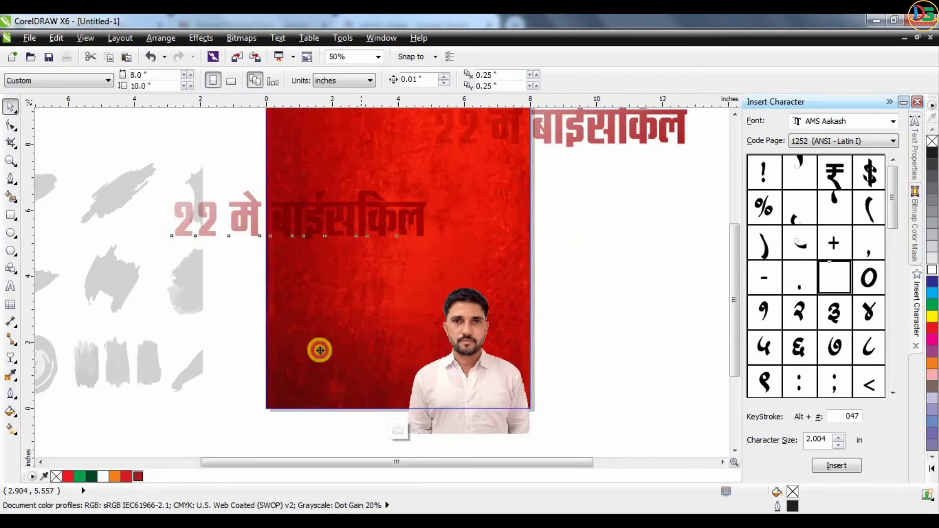
drag(353, 208, 352, 357)
click(399, 430)
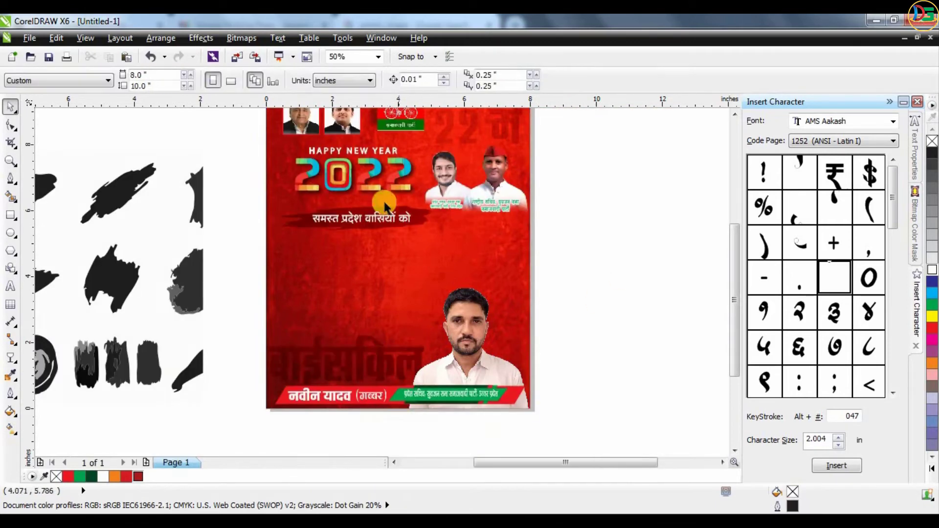
Bring the Hindi 'नव वर्ष' New Year text onto the poster below the strip
scroll(440, 218, up, 1)
scroll(450, 218, down, 1)
scroll(555, 225, down, 1)
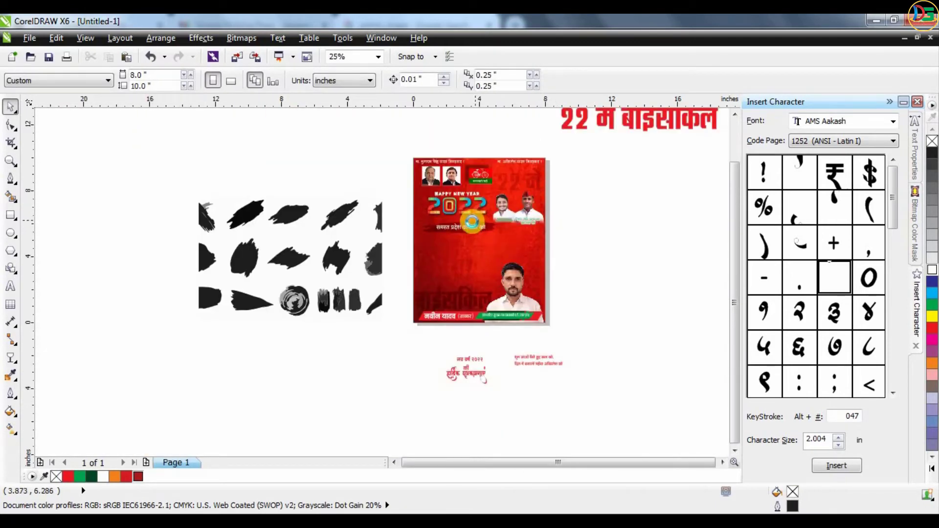
scroll(472, 222, up, 1)
scroll(479, 228, down, 1)
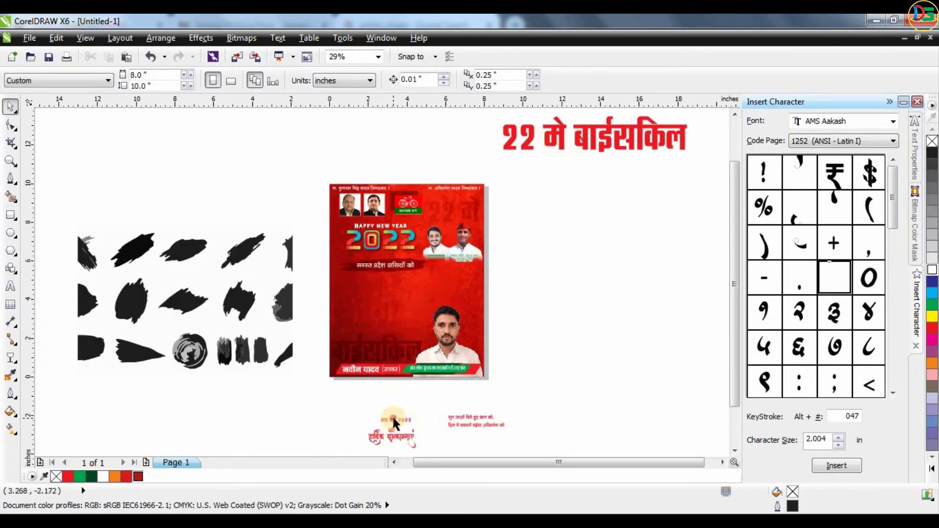
drag(392, 420, 380, 290)
scroll(381, 289, up, 1)
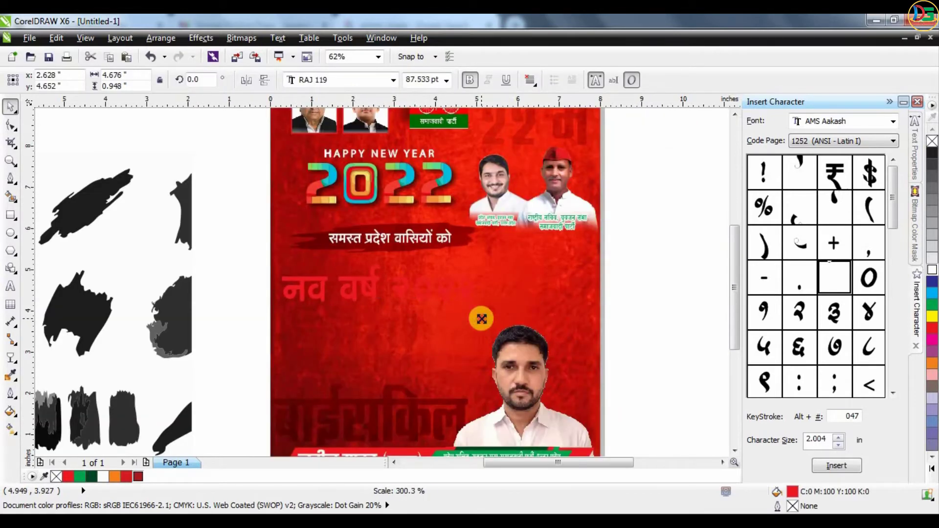
Enlarge the 'नव वर्ष 2022' heading, set it in RAJ 110, and reposition it
drag(443, 292, 500, 276)
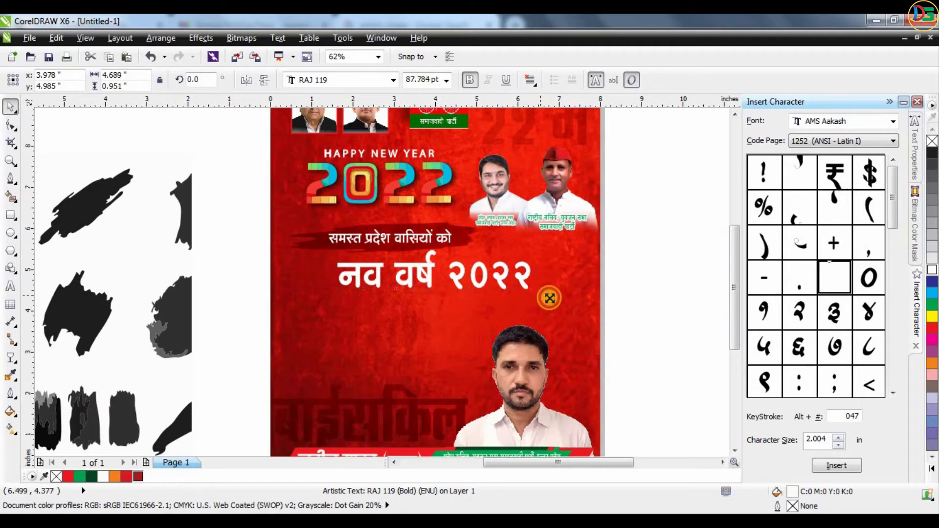
drag(549, 298, 544, 298)
click(321, 81)
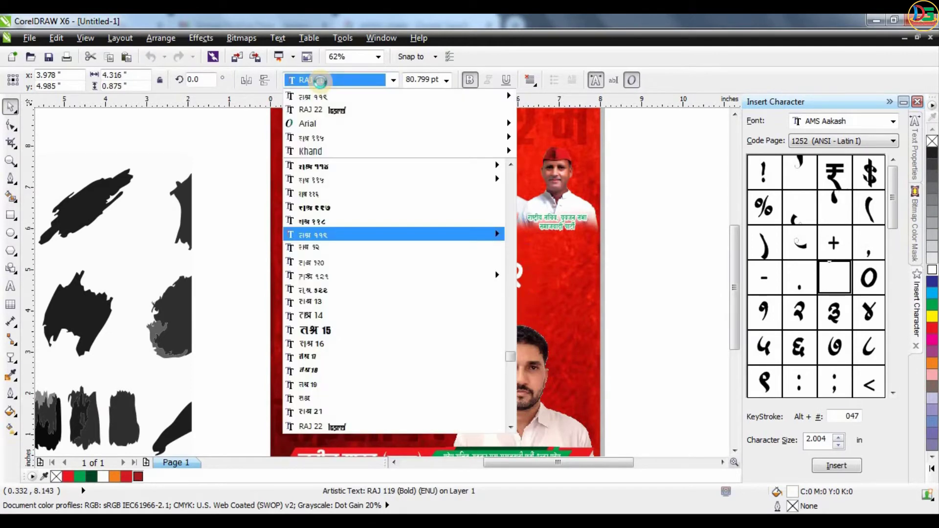
text(RAJ 110)
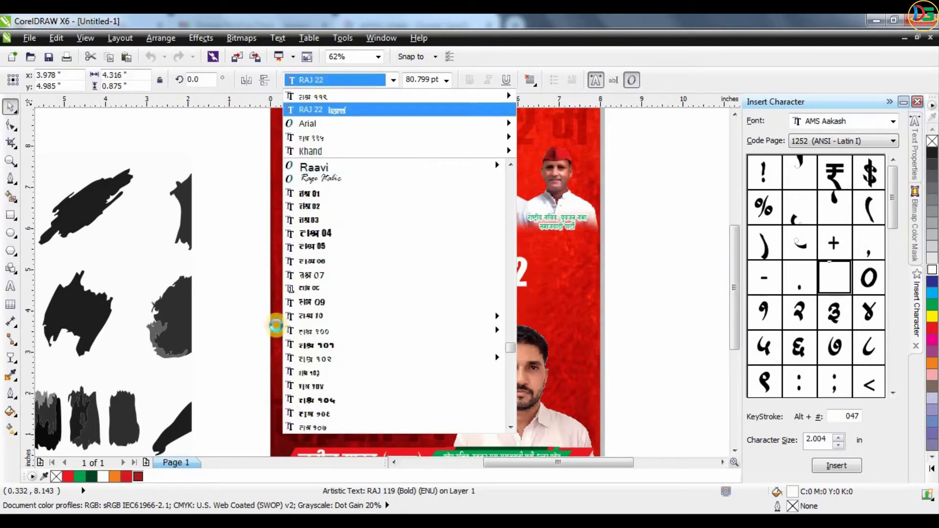
mouse_move(394, 303)
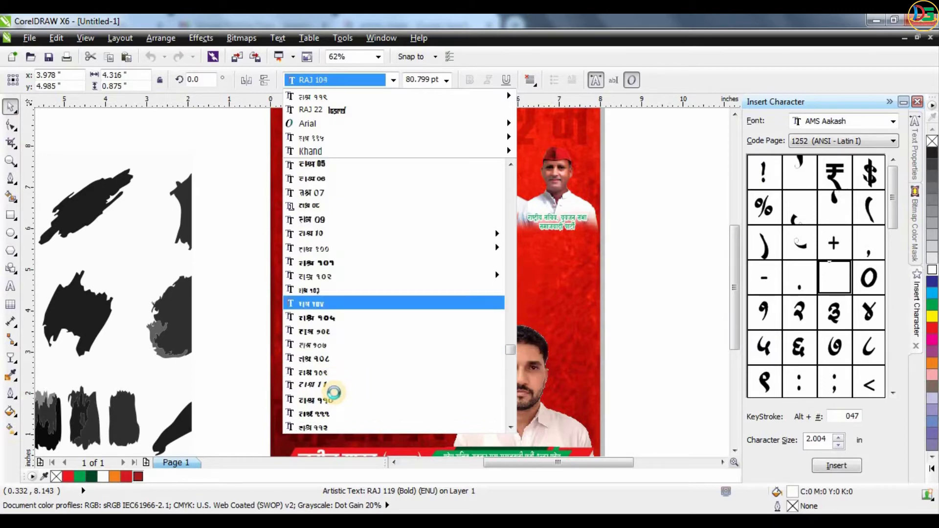
click(334, 393)
click(297, 81)
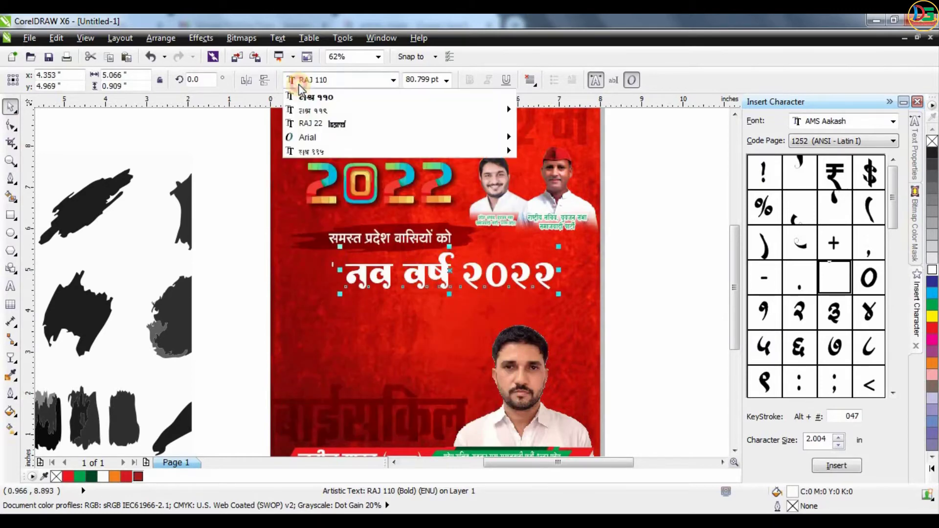
text(RAJ 01)
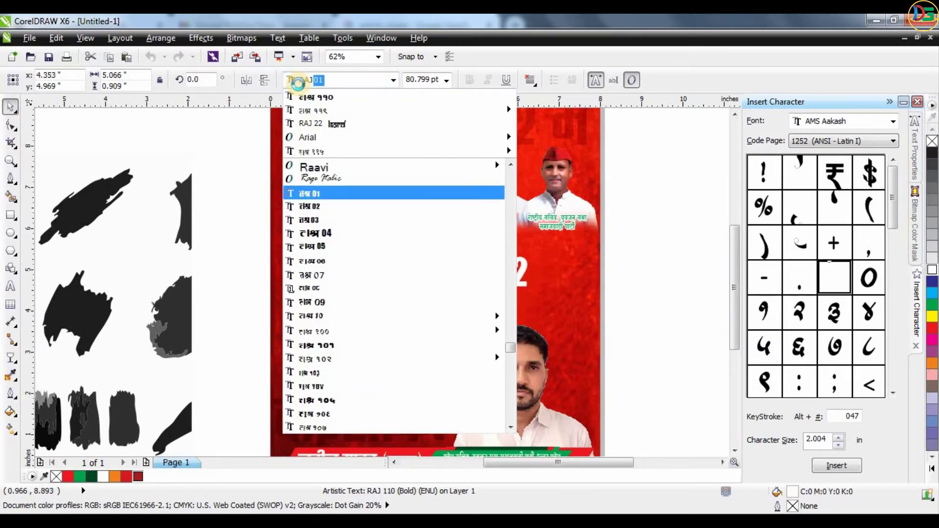
key(Return)
mouse_move(436, 272)
mouse_down()
mouse_move(422, 274)
mouse_move(477, 281)
mouse_move(404, 286)
mouse_move(473, 315)
mouse_up()
Place a dark green copy of the brush-stroke shape beneath the heading
scroll(567, 248, down, 3)
scroll(482, 283, up, 3)
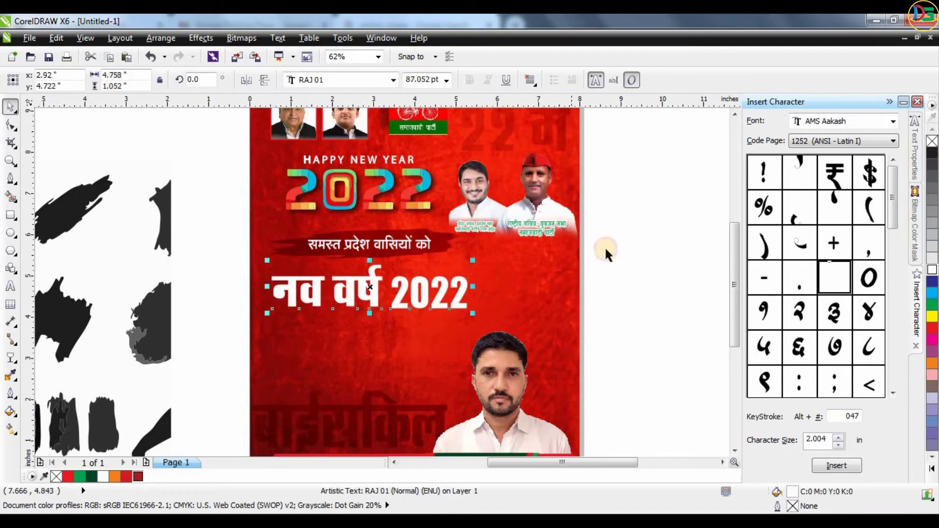
click(423, 240)
drag(422, 240, 431, 329)
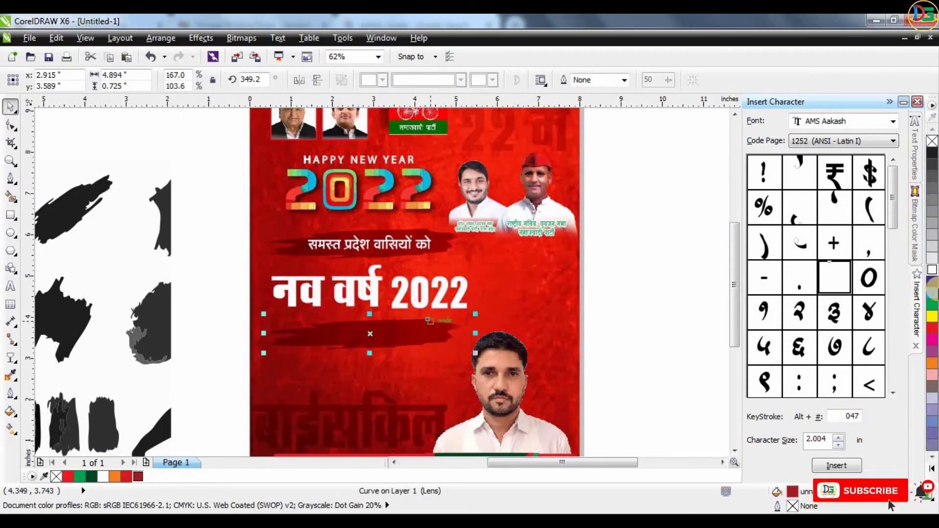
click(934, 306)
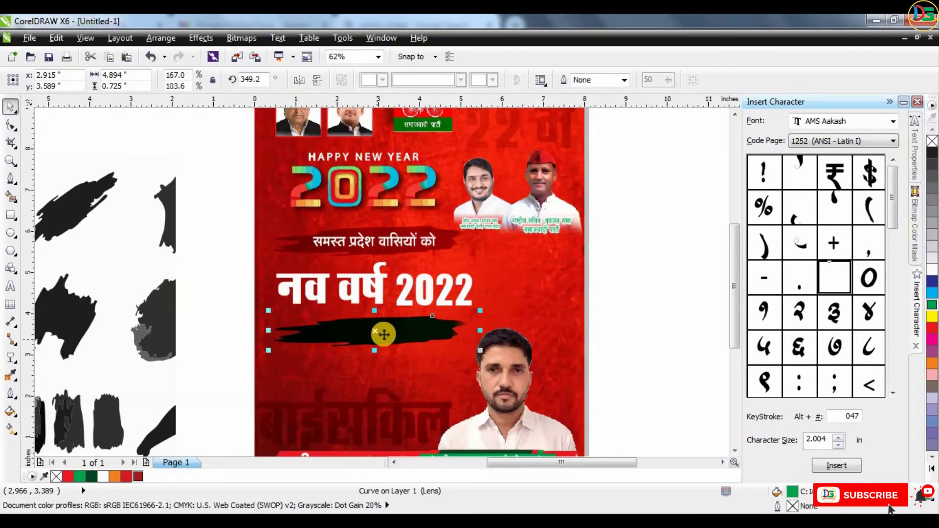
Shift the brush stroke up and right and recolour it dark red
mouse_move(367, 346)
mouse_down()
mouse_move(430, 323)
mouse_move(420, 323)
mouse_up()
click(931, 330)
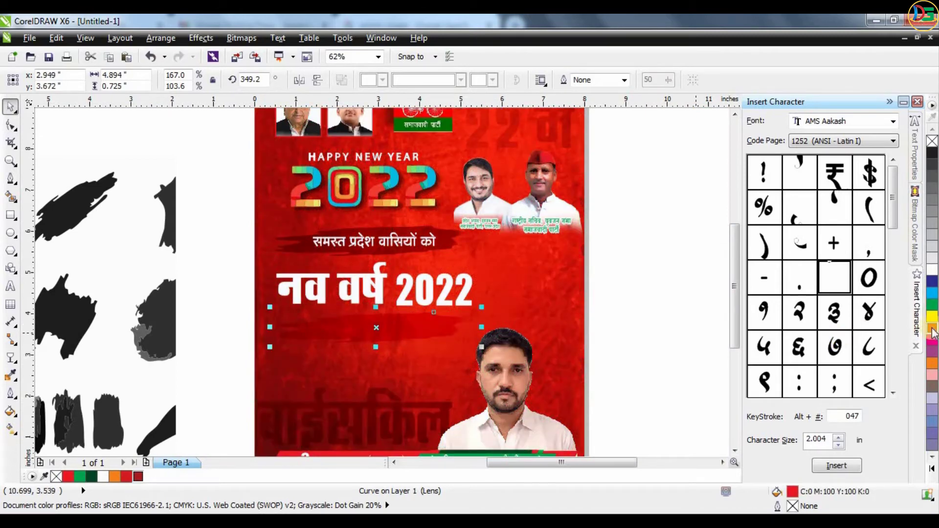
click(933, 335)
click(890, 358)
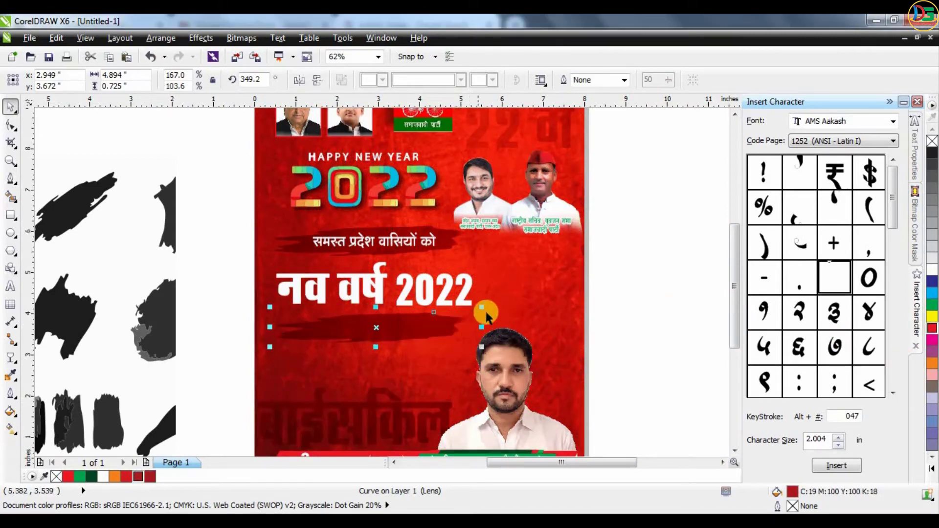
scroll(479, 307, down, 1)
scroll(382, 306, up, 1)
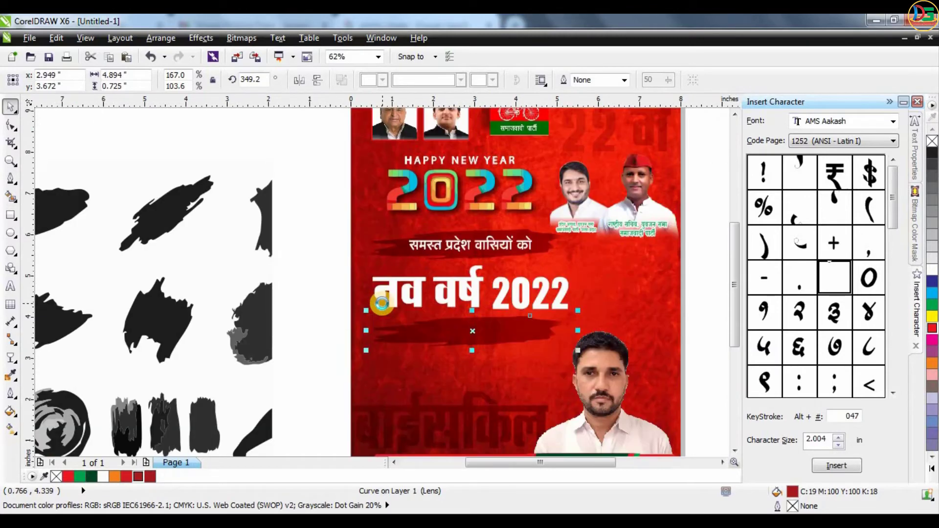
click(199, 199)
Bring a black brush stroke below the heading and stretch it wide to the left
scroll(141, 296, down, 1)
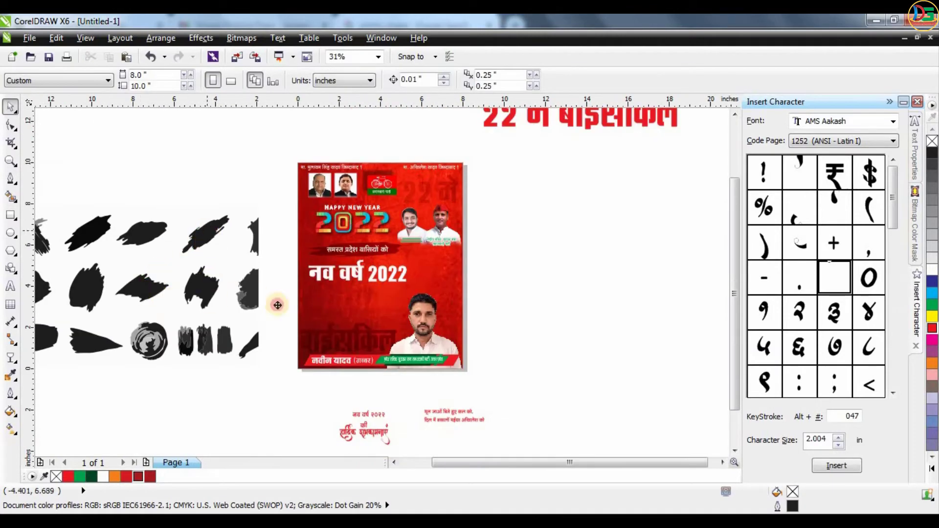
drag(88, 233, 348, 306)
scroll(392, 274, up, 1)
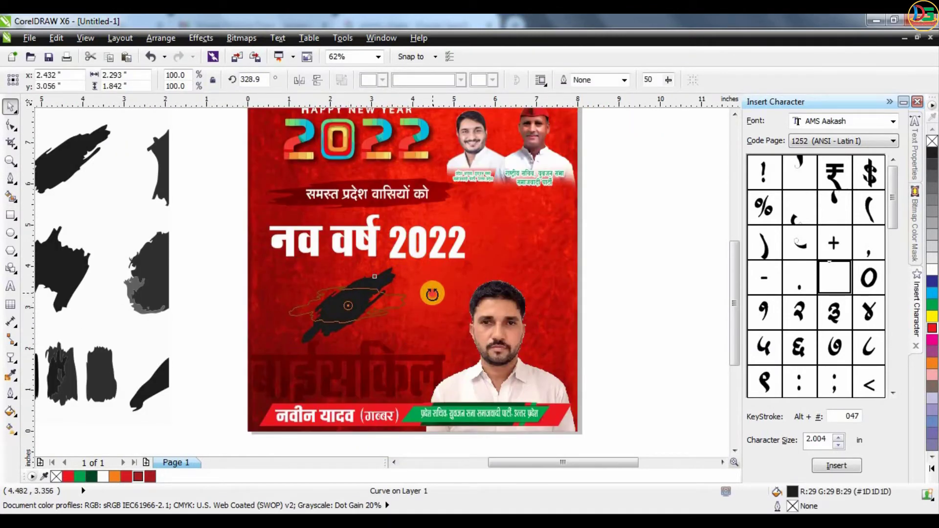
drag(396, 301, 412, 278)
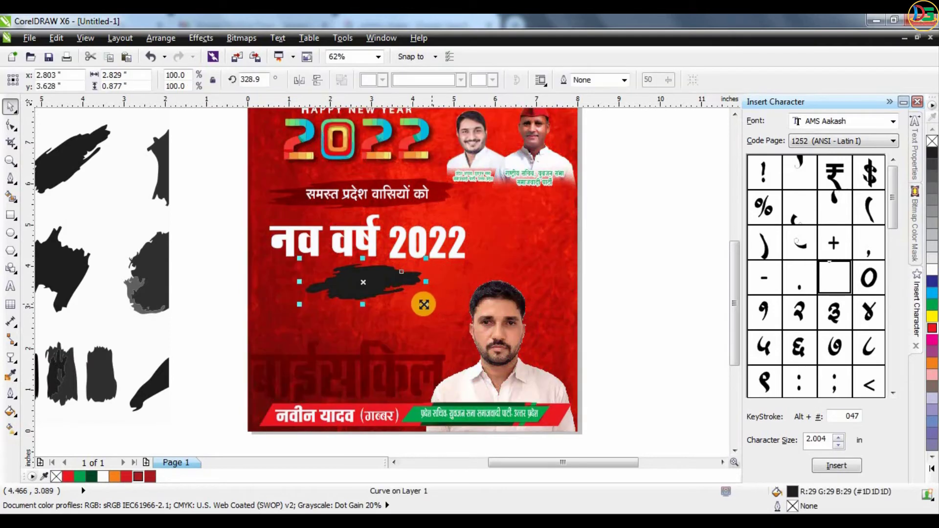
click(649, 266)
click(384, 280)
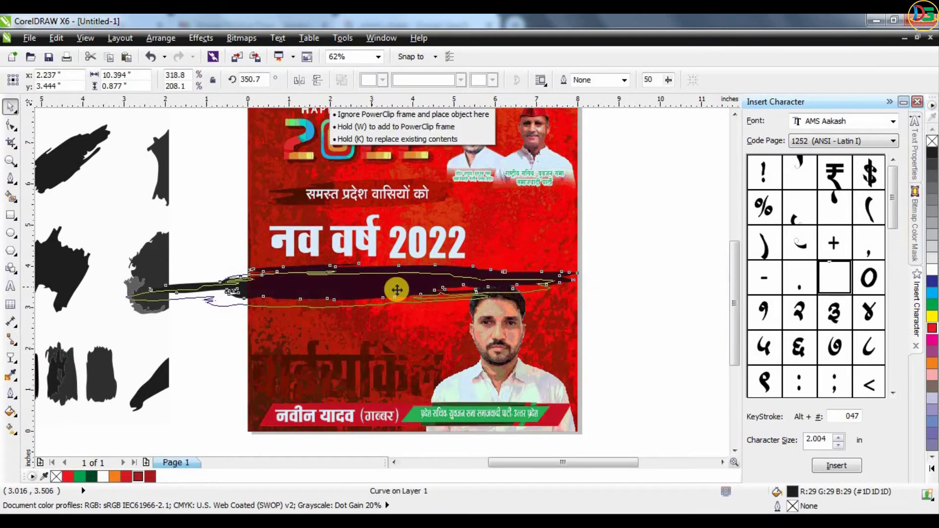
drag(479, 284, 32, 311)
Give the stroke a dark-red linear gradient fill using the Multiply blend mode
click(10, 357)
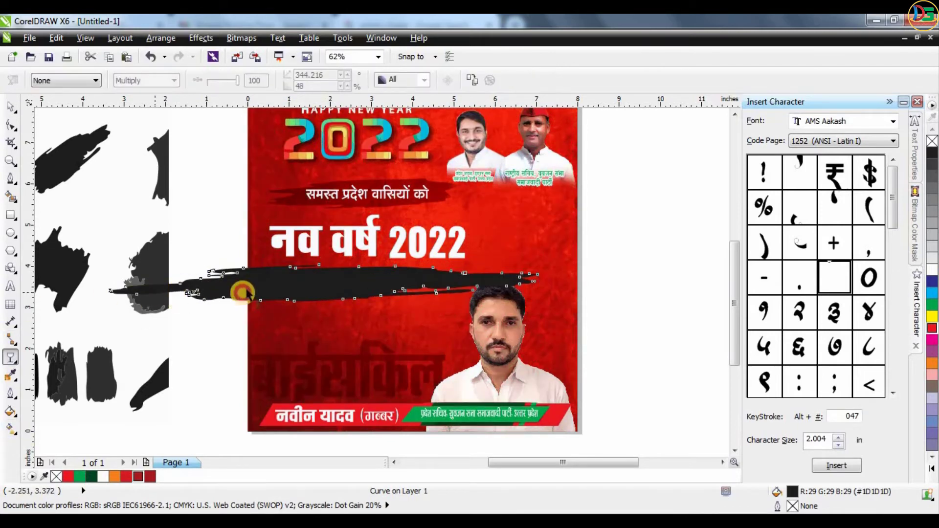
drag(226, 290, 168, 292)
click(147, 81)
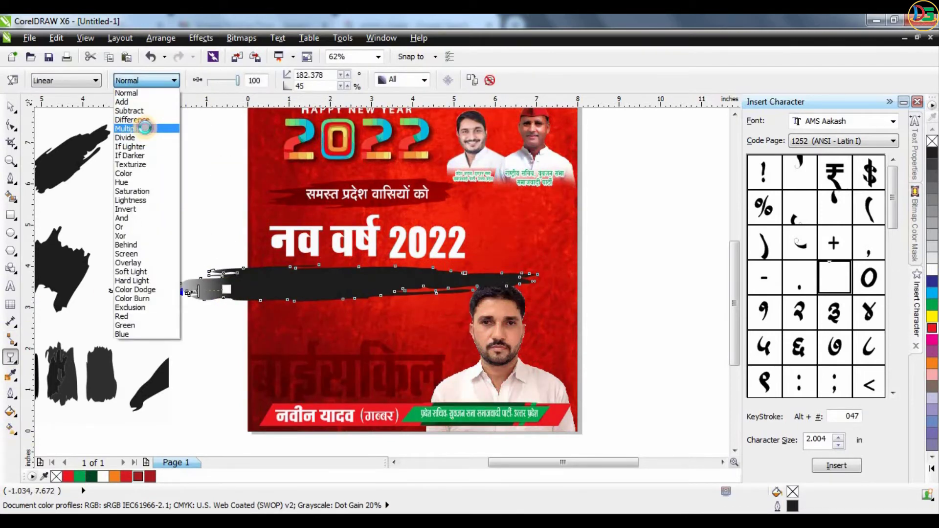
click(128, 125)
click(140, 477)
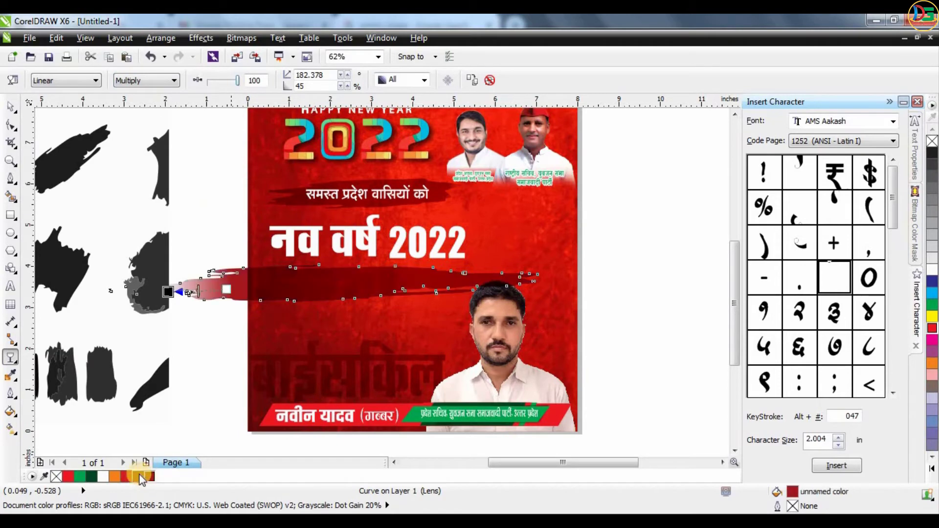
PowerClip the stretched stroke inside the poster
right_click(409, 272)
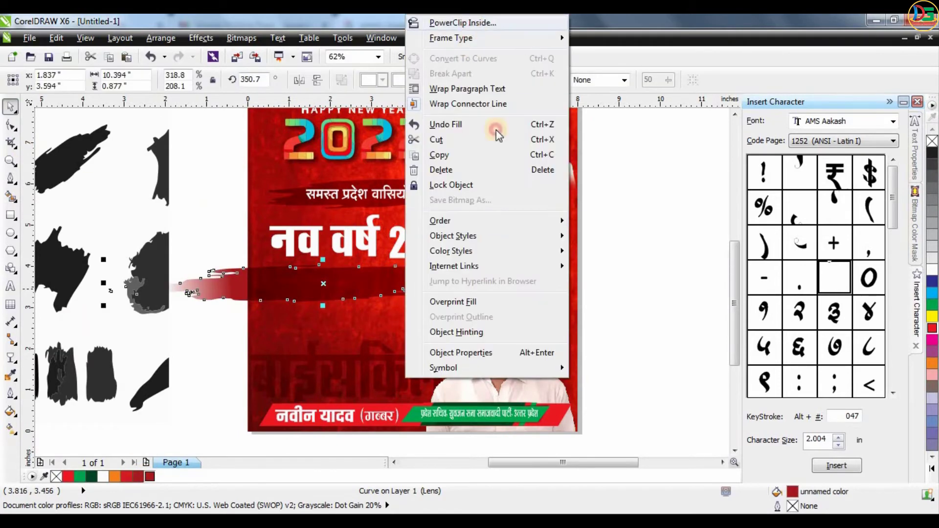
click(497, 126)
click(562, 196)
scroll(409, 455, down, 5)
Delete the small red 'नव वर्ष' text
scroll(410, 419, down, 1)
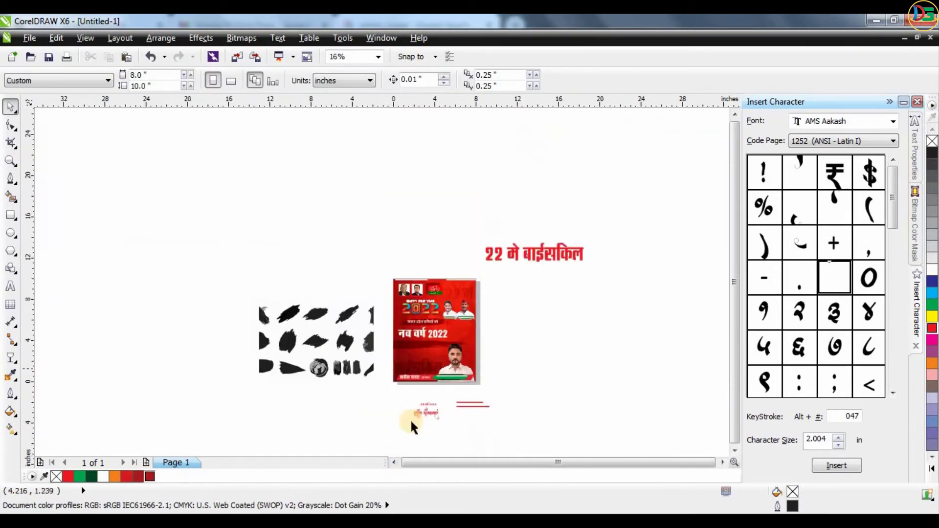
scroll(410, 419, up, 6)
click(462, 375)
key(Delete)
Move 'हार्दिक शुभकामनाएं' below the heading, enlarge and widen it, and colour it yellow
drag(450, 408, 465, 132)
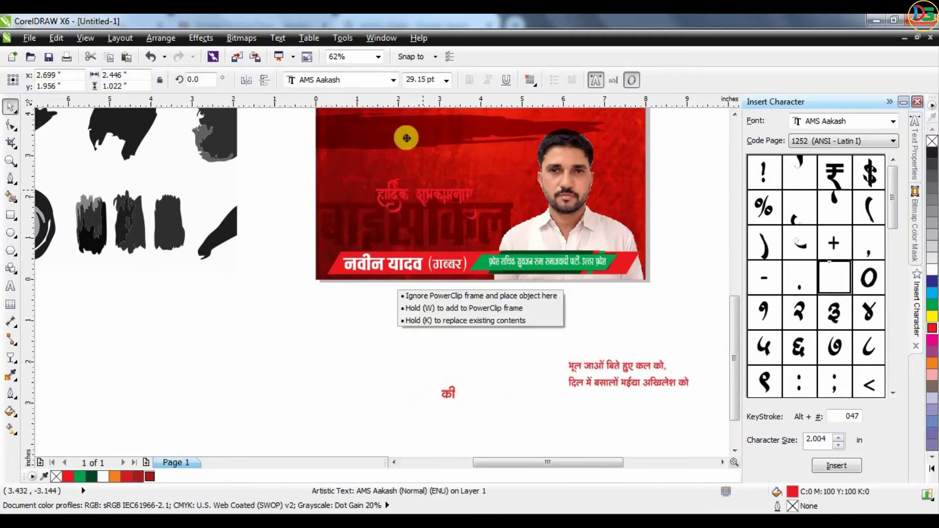
scroll(437, 177, down, 2)
scroll(436, 177, up, 4)
scroll(438, 184, down, 1)
scroll(425, 264, down, 2)
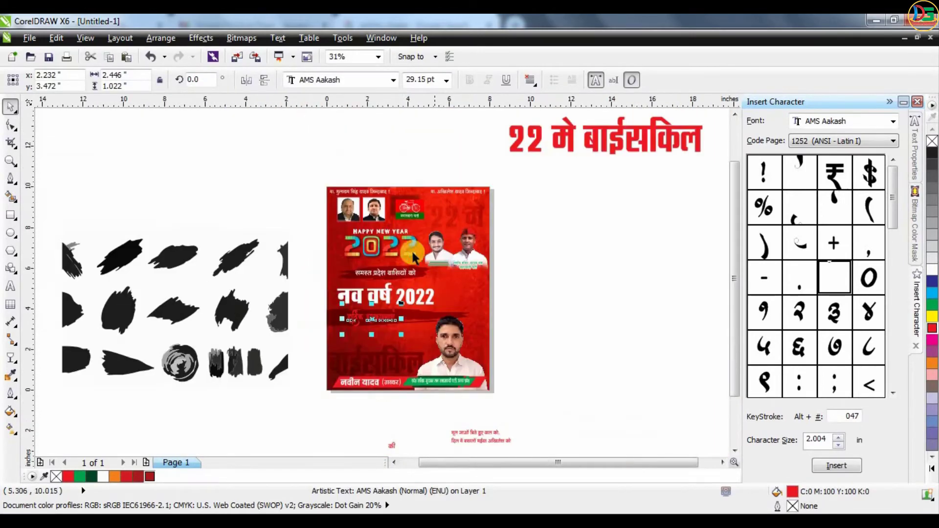
scroll(417, 341, up, 2)
drag(411, 305, 477, 298)
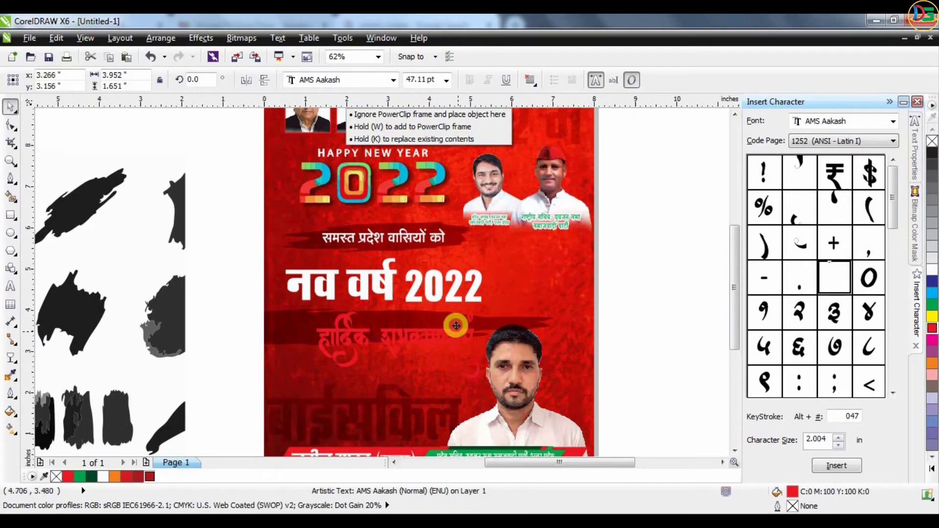
click(931, 317)
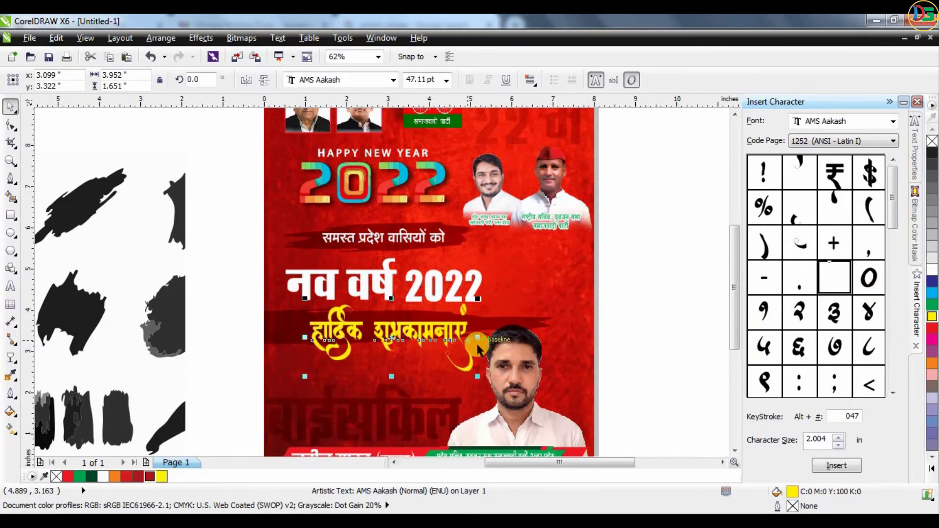
drag(493, 338, 448, 356)
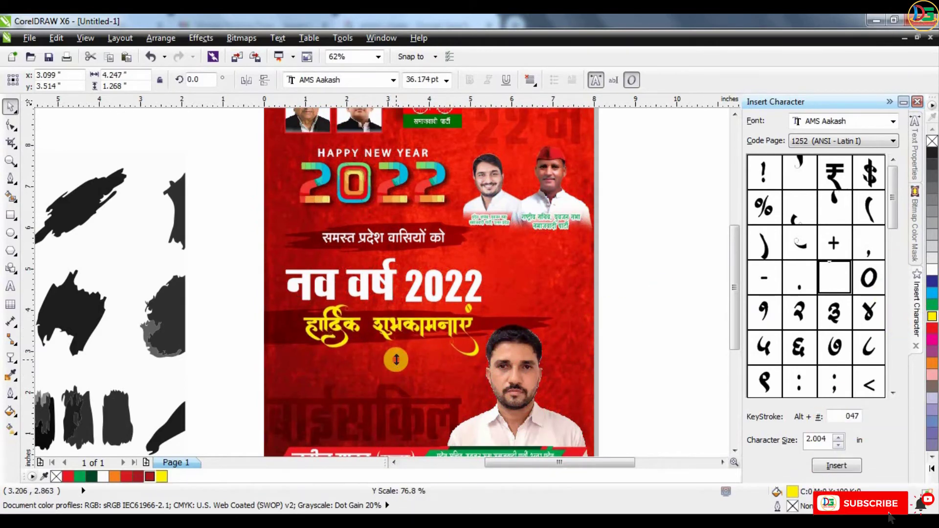
Place the word 'की' just before 'हार्दिक'
key(F3)
click(378, 425)
mouse_move(379, 426)
mouse_down()
mouse_move(341, 301)
mouse_move(312, 306)
mouse_up()
scroll(342, 300, up, 2)
scroll(341, 315, up, 2)
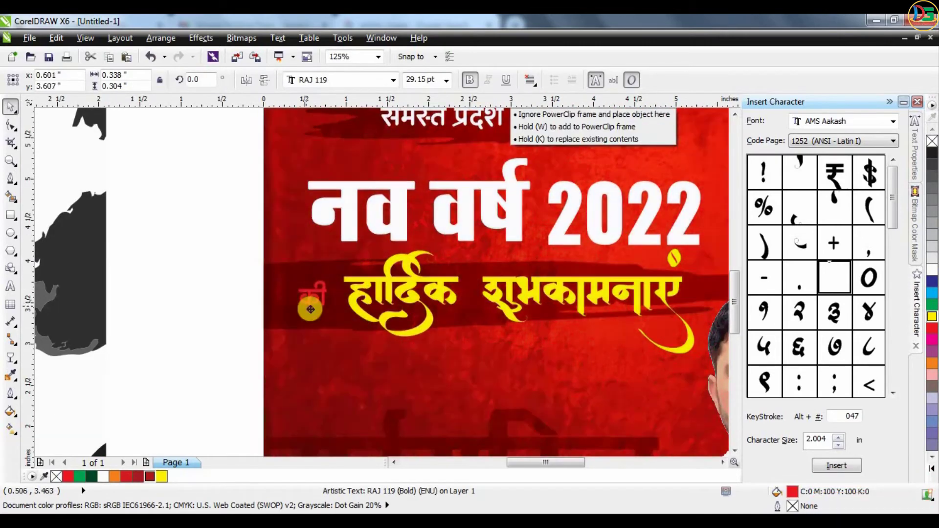
scroll(333, 327, down, 4)
click(309, 303)
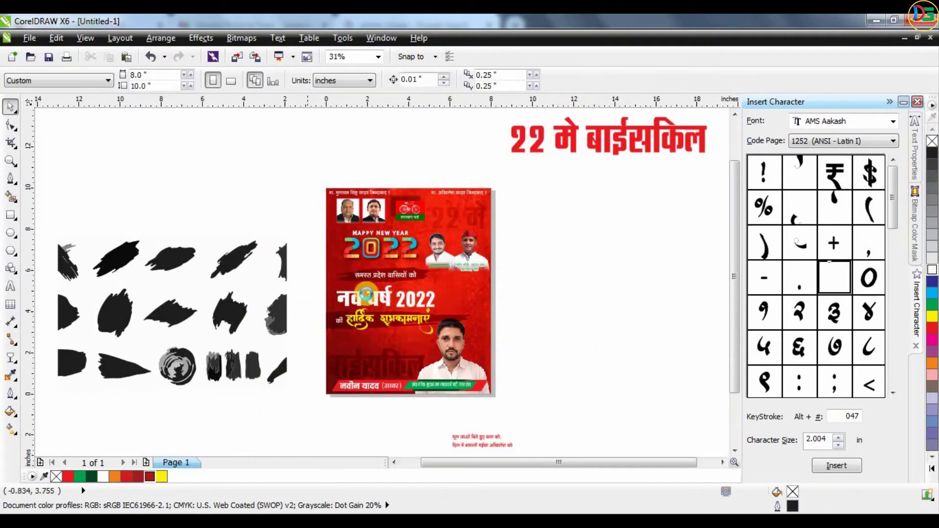
Delete the leftover brush shapes beside the poster
scroll(225, 209, down, 2)
drag(102, 205, 241, 332)
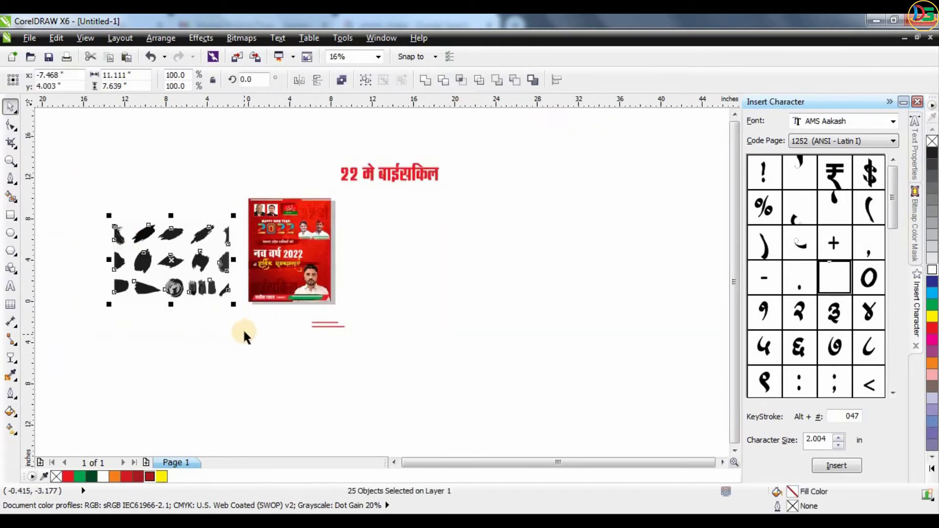
key(Delete)
scroll(339, 318, up, 2)
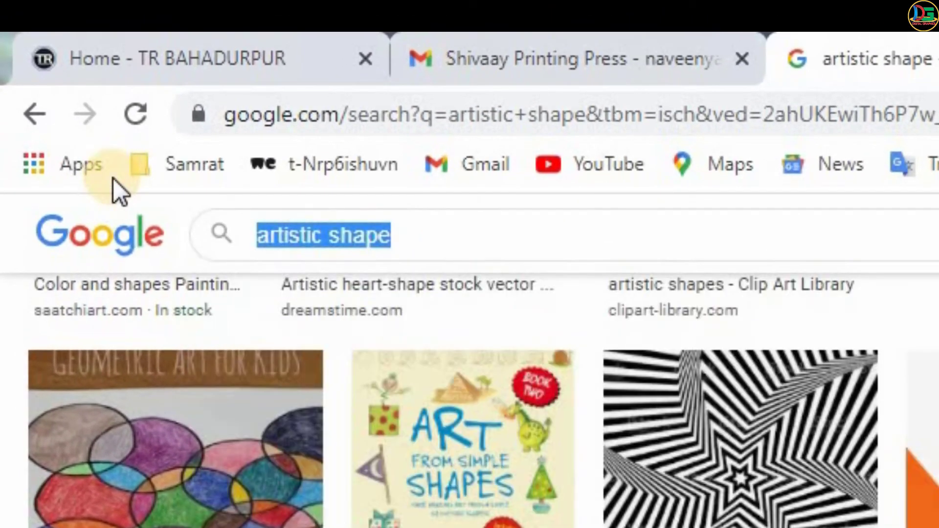
Search Google Images for 'victor line' and copy the ornamental dividing-line image
text(vic)
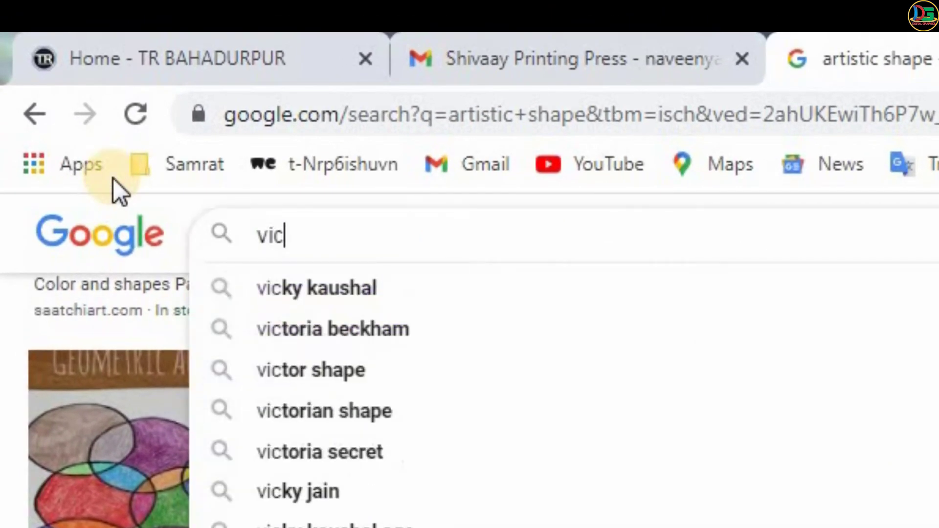
text(tor line)
key(Return)
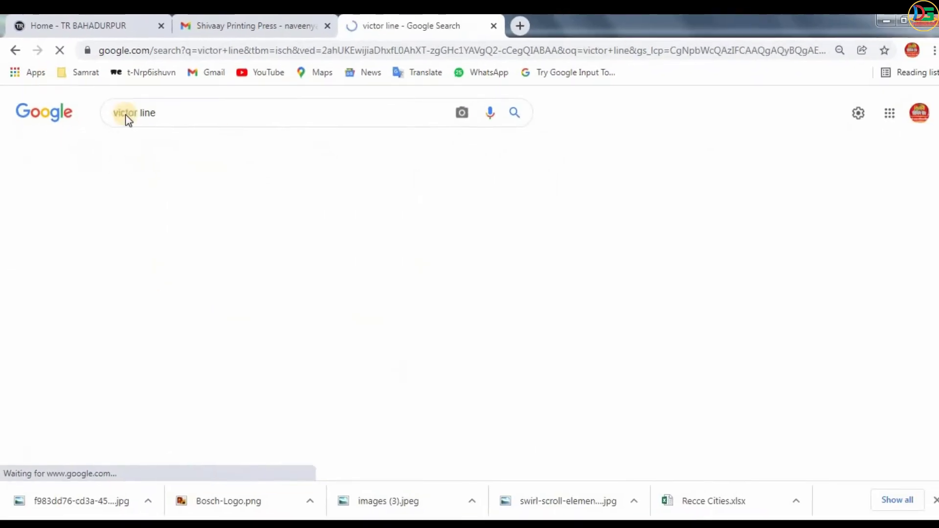
click(394, 421)
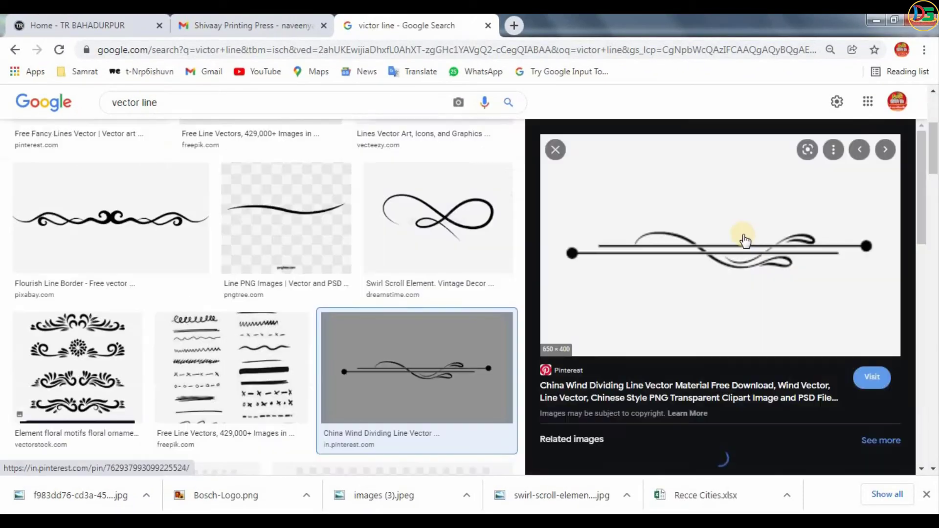
right_click(776, 247)
click(687, 297)
click(704, 387)
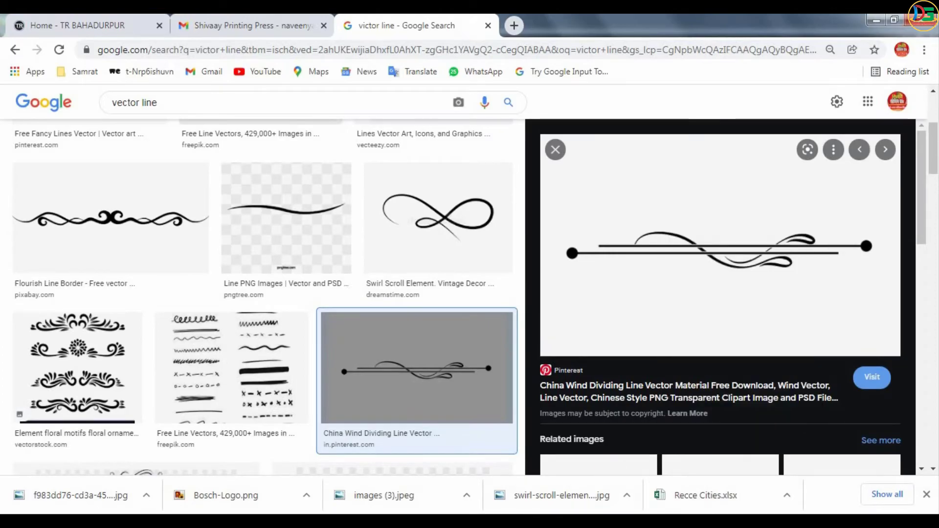
key(alt+Tab)
key(alt+Tab)
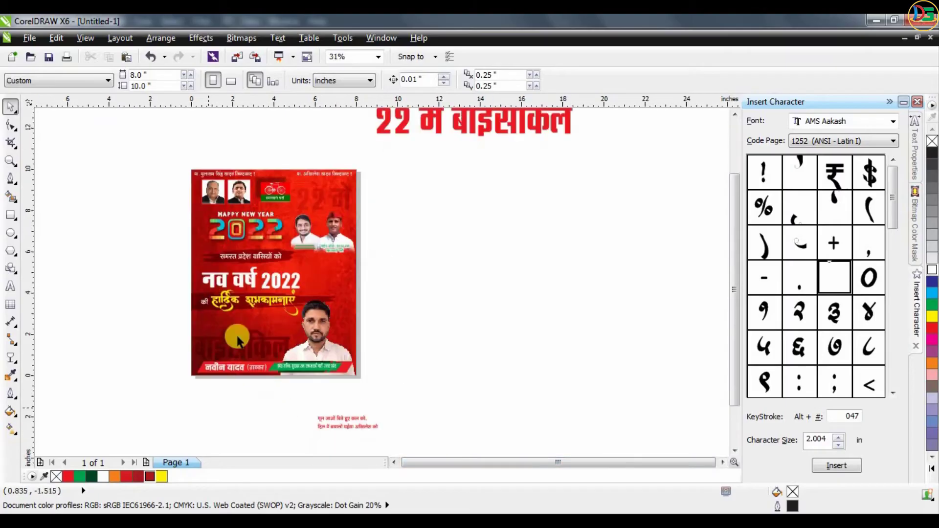
Paste the ornament, trace it as Line art, and delete the original bitmap
scroll(237, 342, up, 2)
key(ctrl+v)
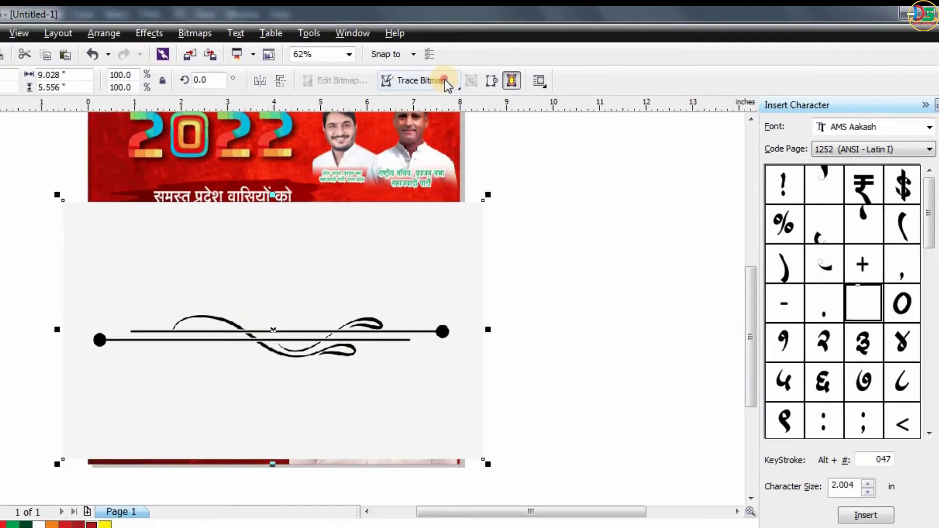
click(445, 79)
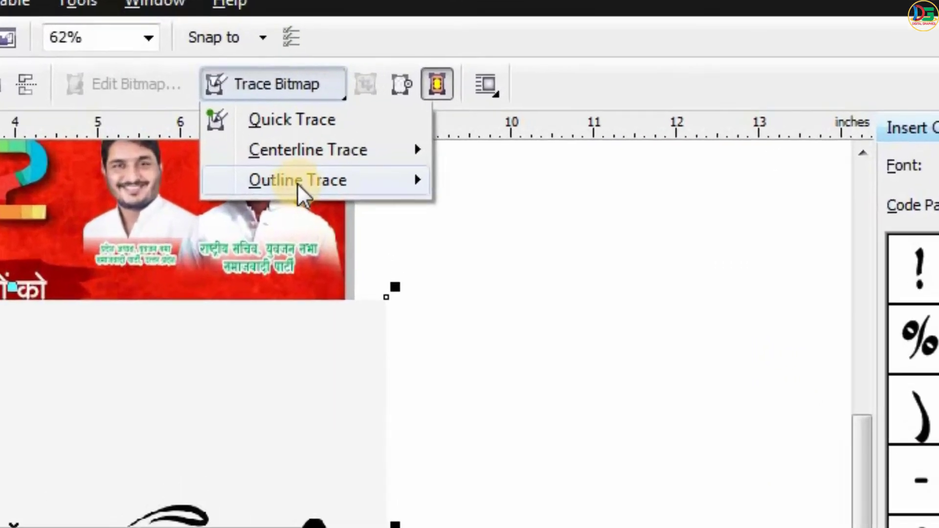
click(533, 139)
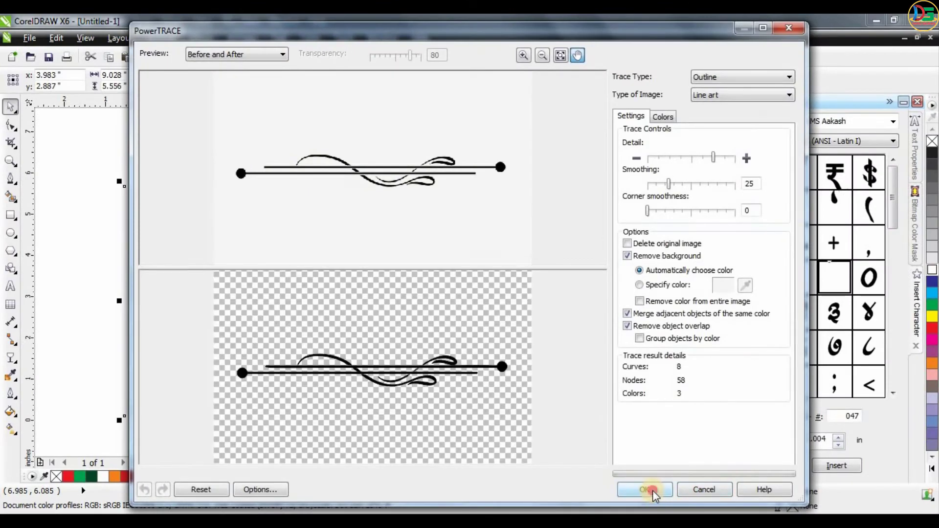
click(649, 489)
drag(373, 309, 393, 264)
key(Delete)
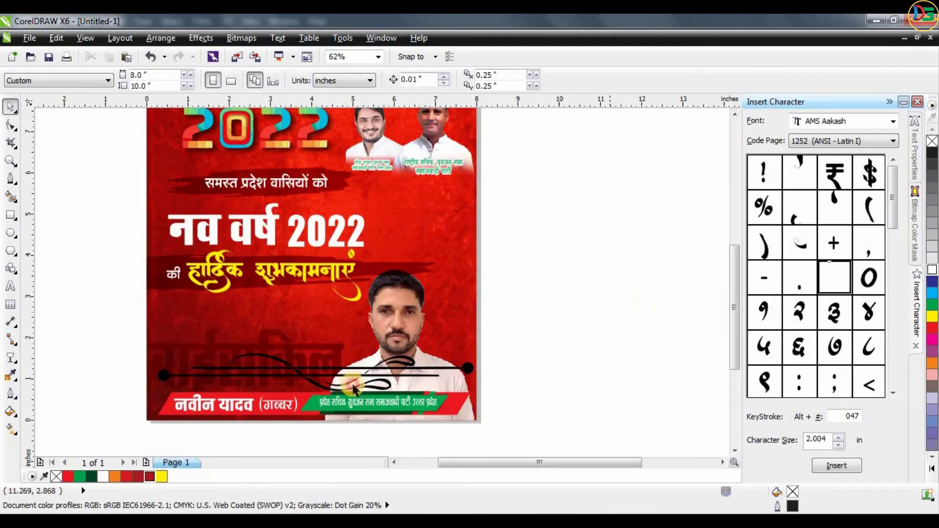
Shrink the traced ornament, colour it green, and place it under the greeting
click(341, 377)
drag(480, 349, 392, 361)
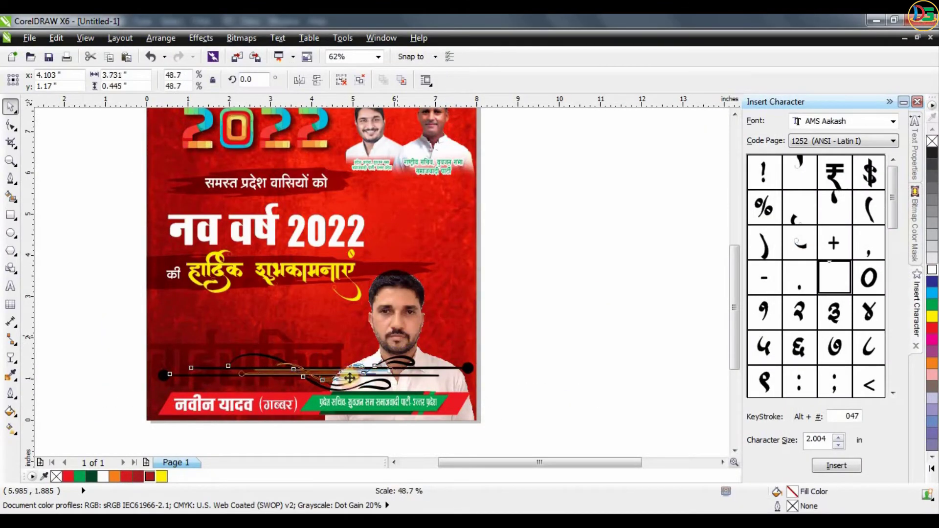
drag(317, 374, 260, 308)
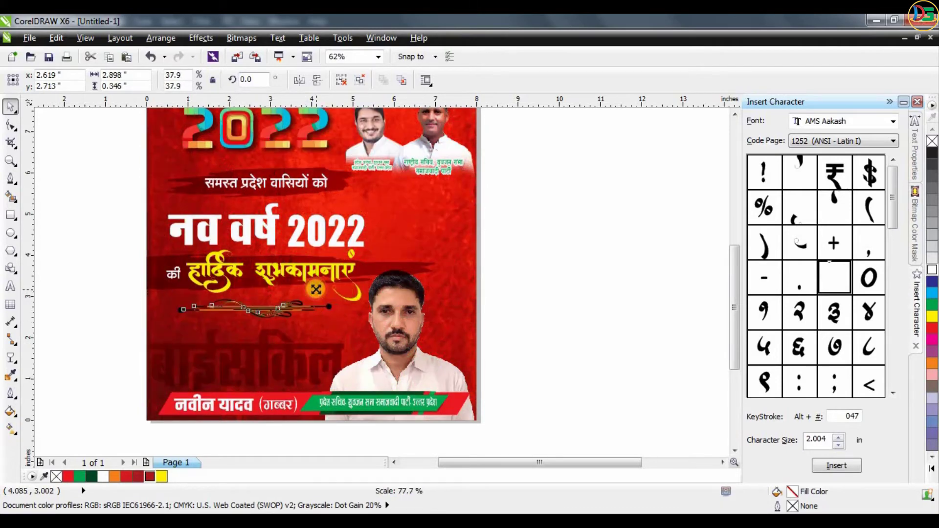
drag(332, 296, 318, 296)
click(933, 327)
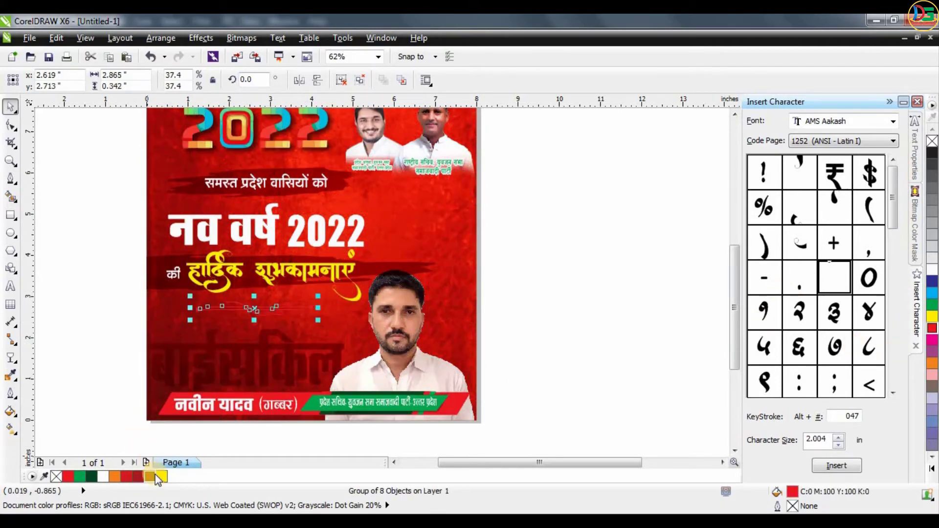
click(932, 304)
scroll(173, 299, up, 2)
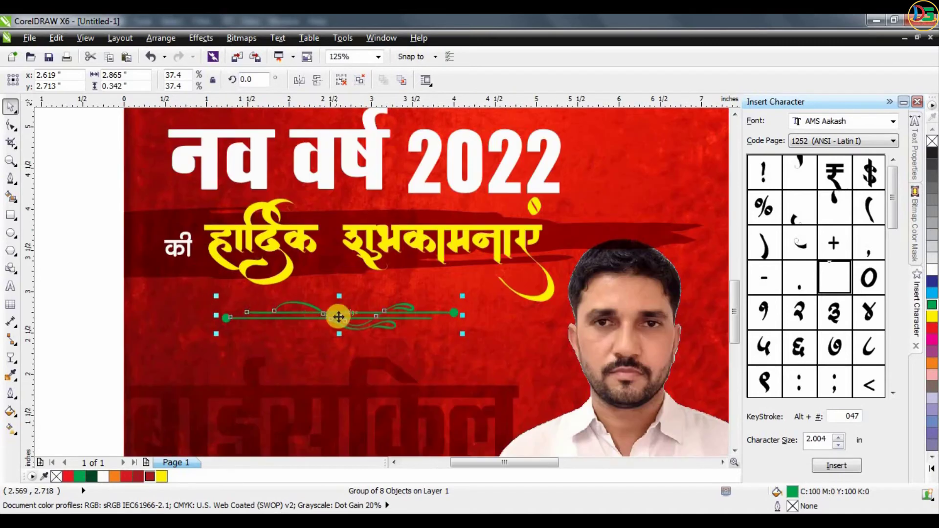
drag(336, 315, 361, 305)
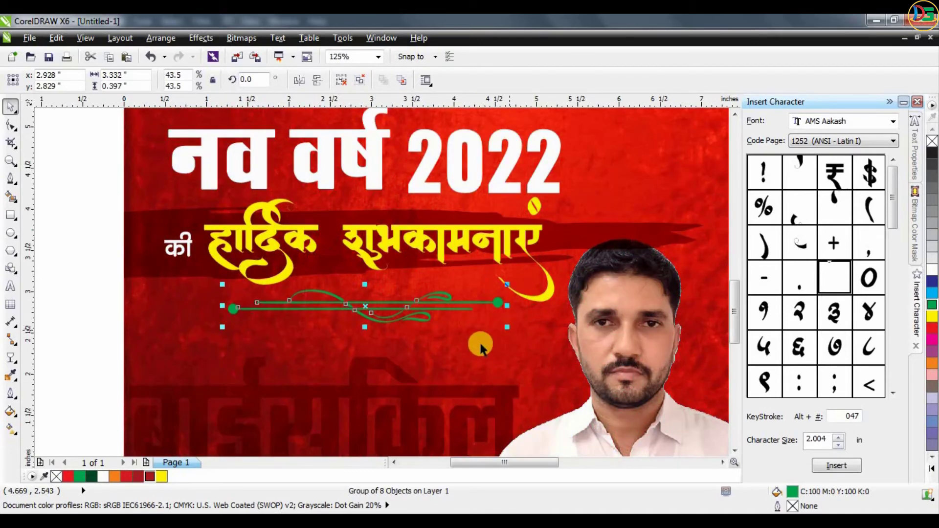
scroll(307, 336, down, 4)
scroll(307, 335, down, 2)
key(Escape)
scroll(291, 368, down, 1)
scroll(282, 216, up, 1)
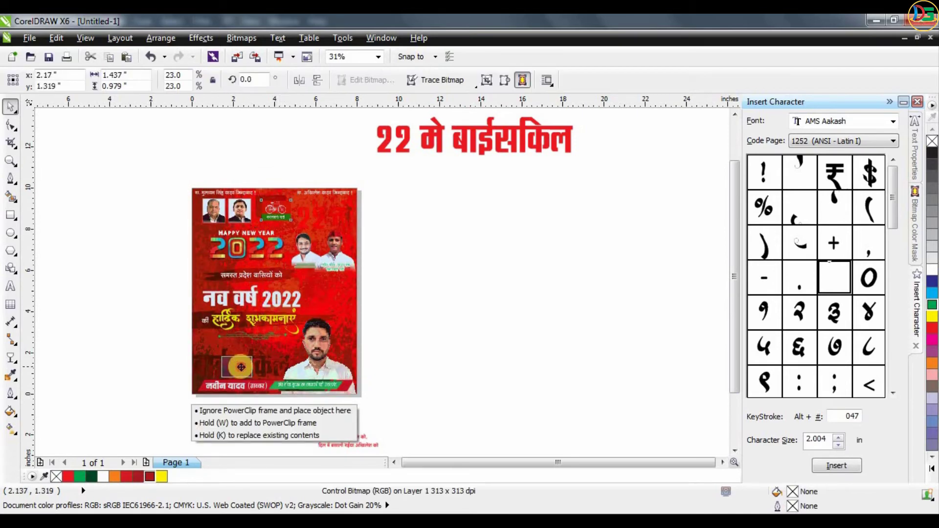
Move the party logo above the name banner and scale it down slightly
drag(268, 219, 226, 387)
scroll(245, 374, up, 2)
scroll(244, 374, up, 2)
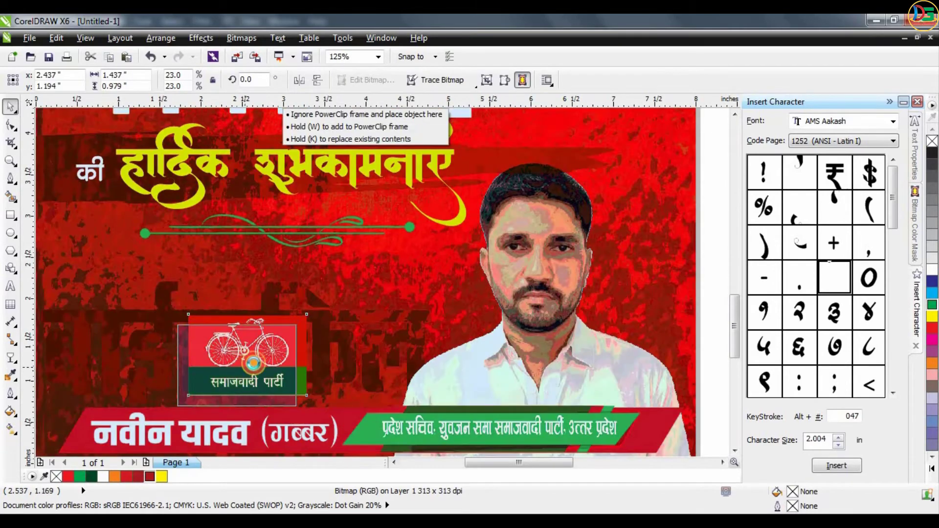
drag(296, 324, 288, 331)
scroll(245, 382, up, 3)
scroll(262, 354, down, 2)
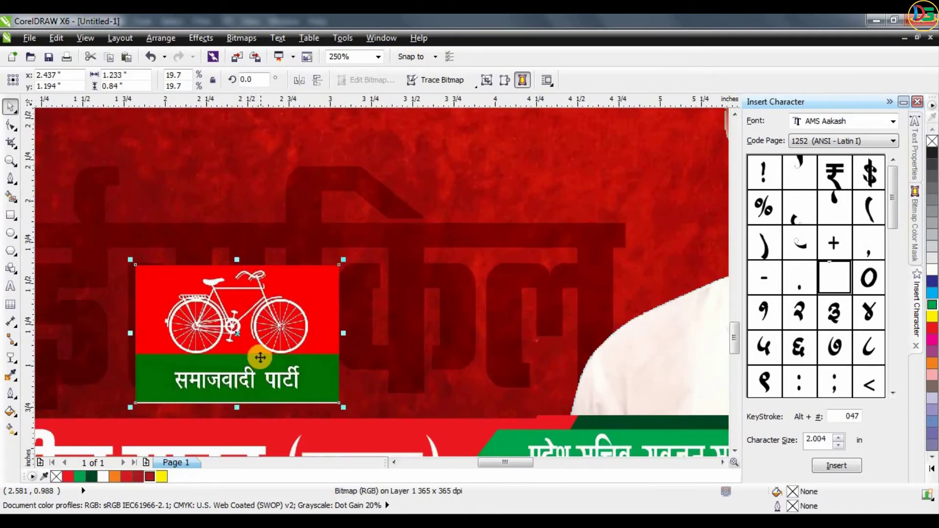
scroll(377, 301, down, 2)
scroll(377, 300, down, 4)
Enter and exit Edit PowerClip on the poster's background frame
click(372, 313)
click(348, 347)
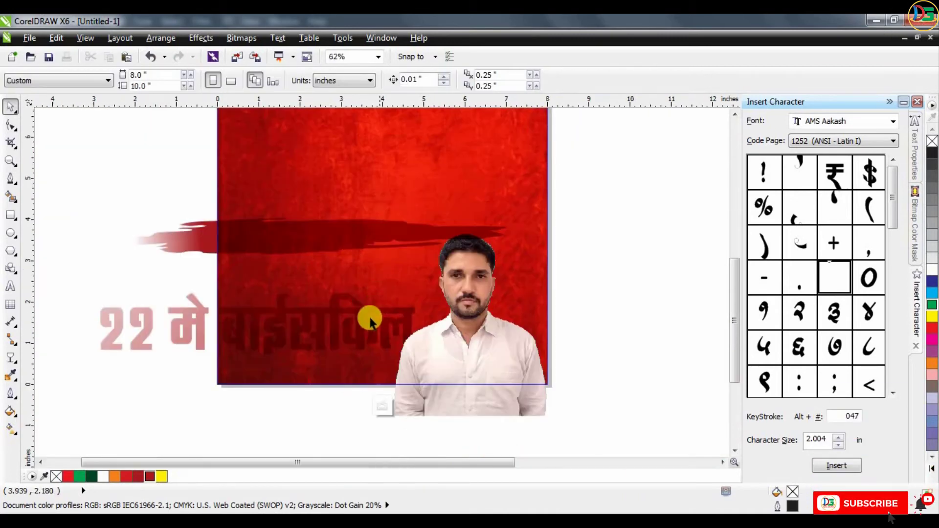
click(382, 405)
click(298, 419)
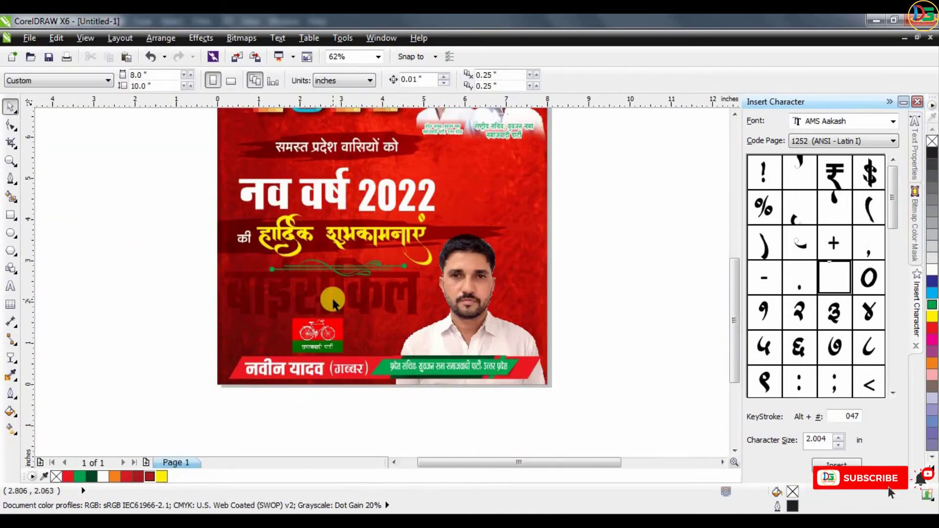
scroll(427, 397, down, 2)
Move the quote onto the poster as plain white text and delete its second line
drag(433, 305, 438, 235)
scroll(437, 235, up, 4)
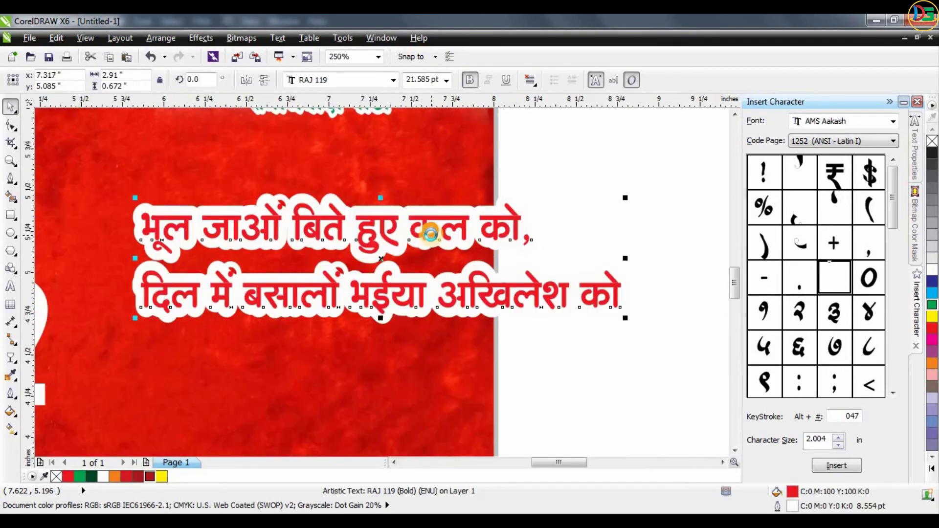
click(468, 81)
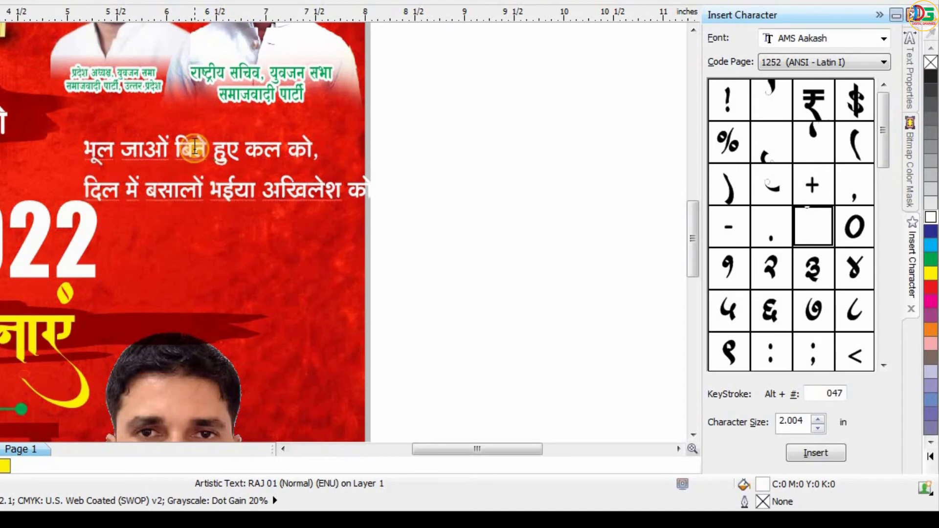
drag(85, 189, 210, 191)
shift+click(453, 204)
key(Delete)
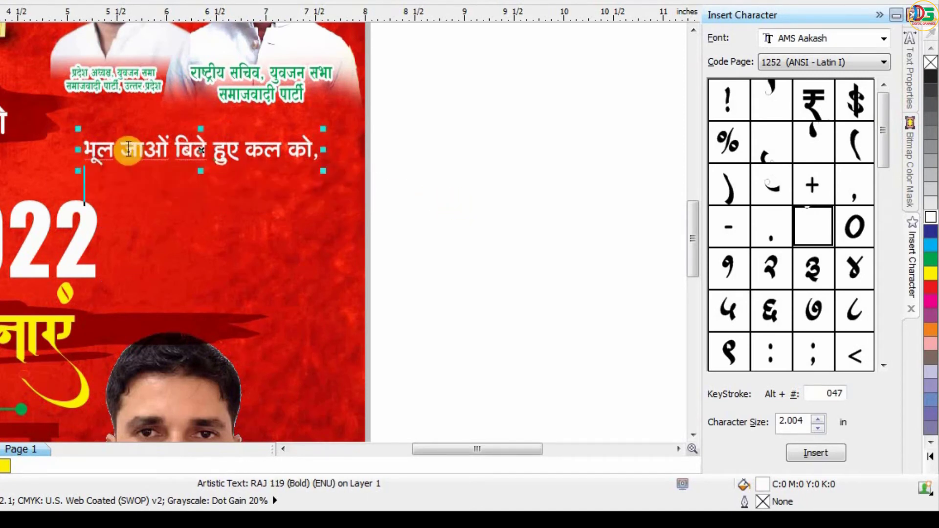
click(153, 150)
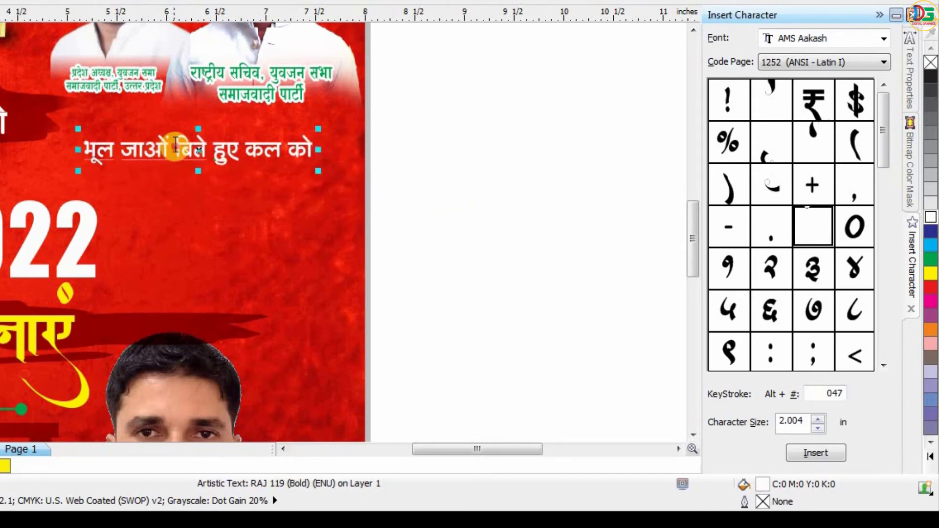
Set the words 'भूल जाओं' to 30 pt and light grey
drag(176, 147, 85, 149)
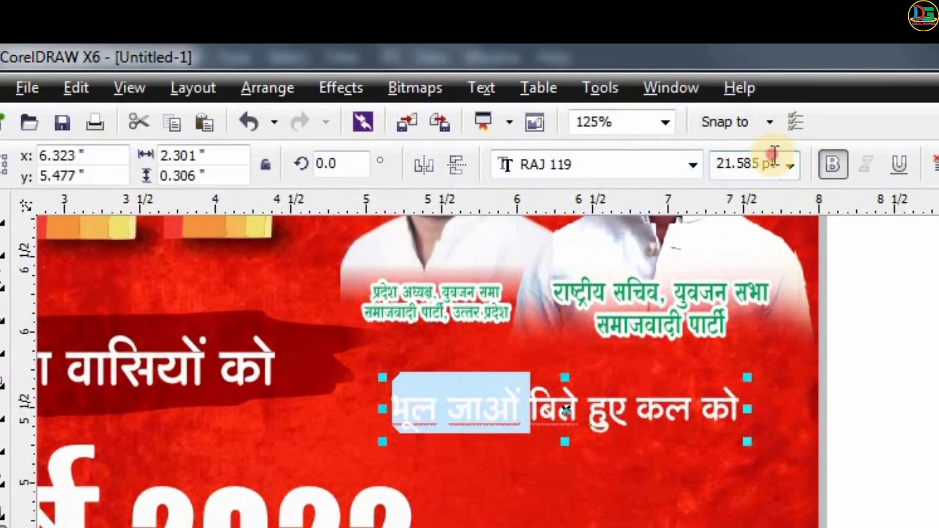
click(774, 153)
text(30)
key(Return)
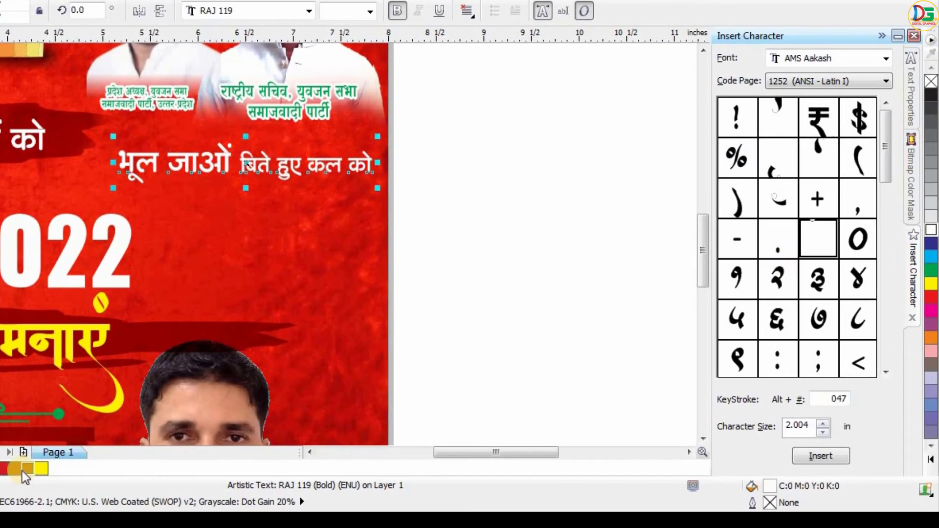
click(12, 468)
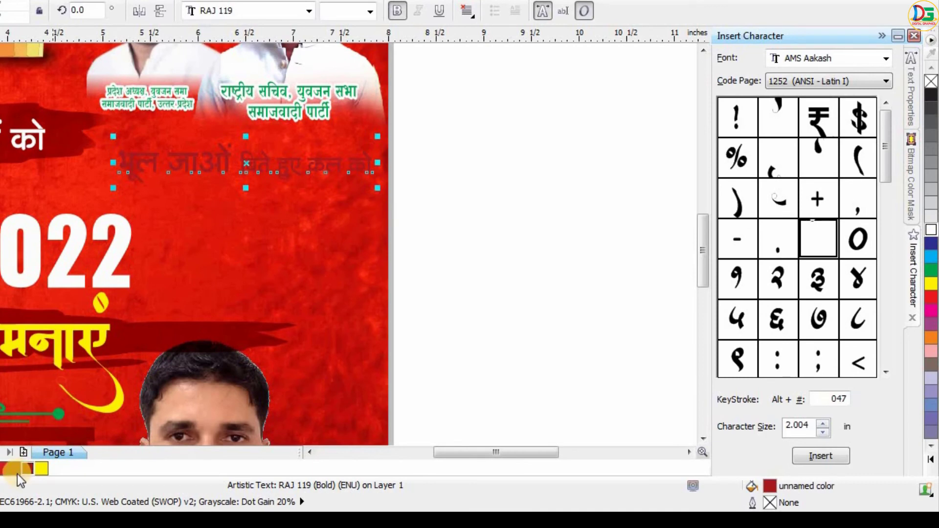
drag(29, 473, 109, 420)
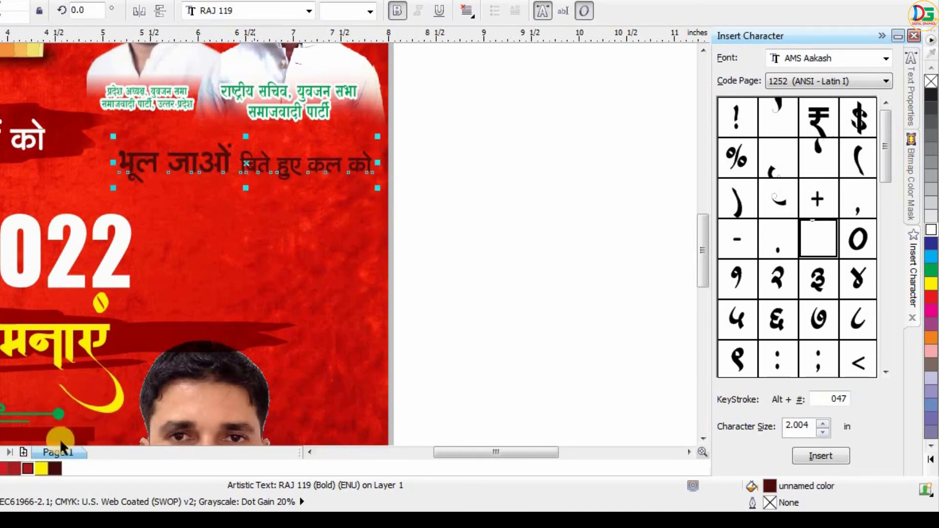
click(934, 210)
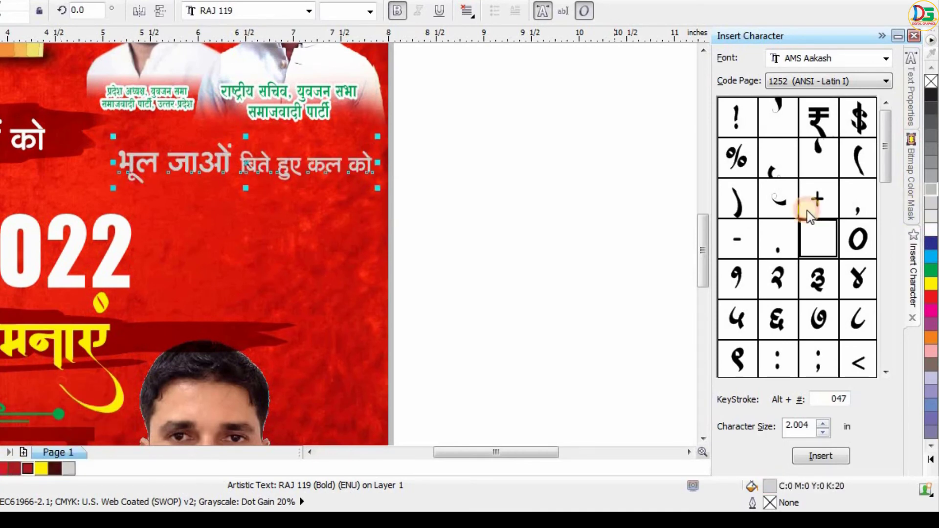
drag(808, 216, 289, 167)
click(467, 201)
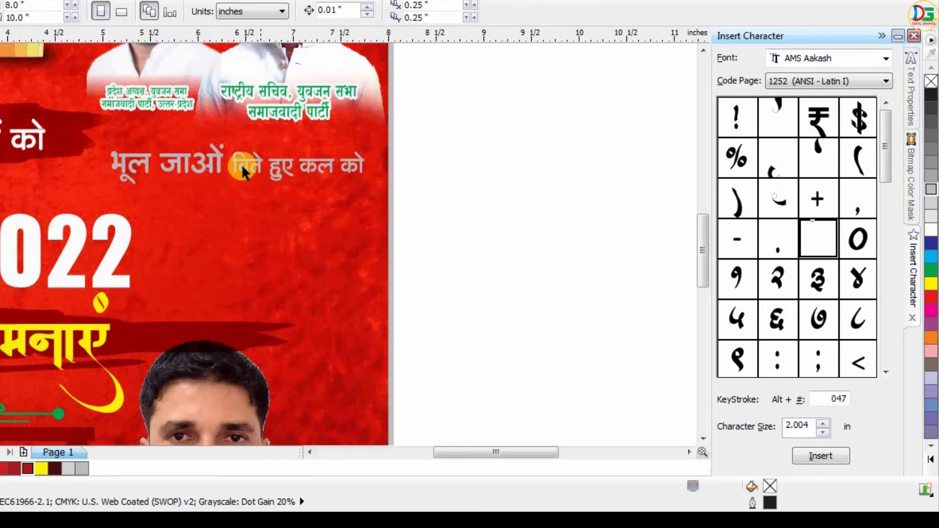
Copy the line below and trim it to a grey 'दिल में बसालों' second line
drag(210, 162, 219, 211)
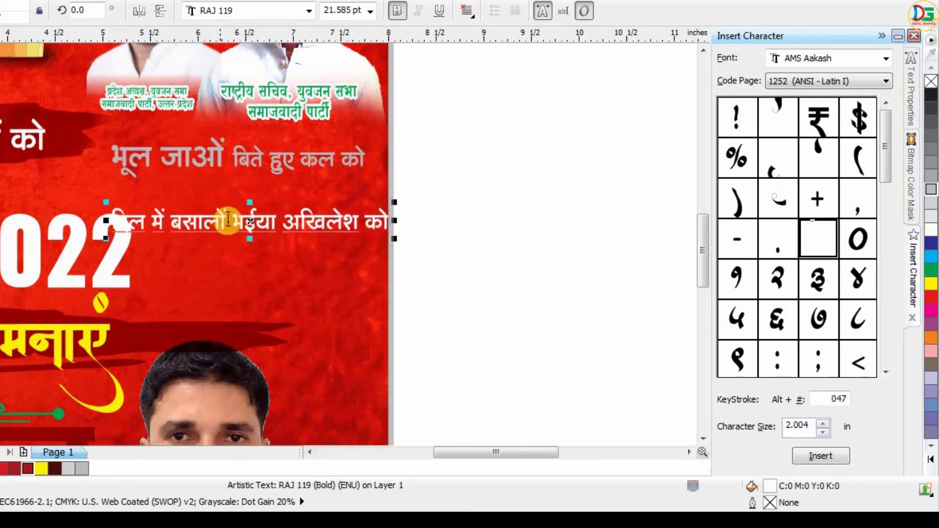
drag(228, 219, 454, 237)
key(ctrl+c)
key(Delete)
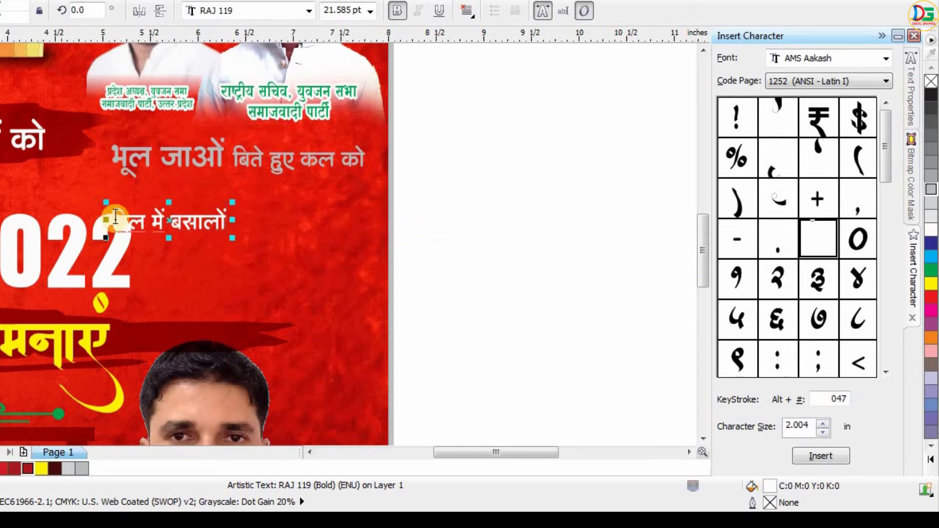
drag(204, 223, 281, 192)
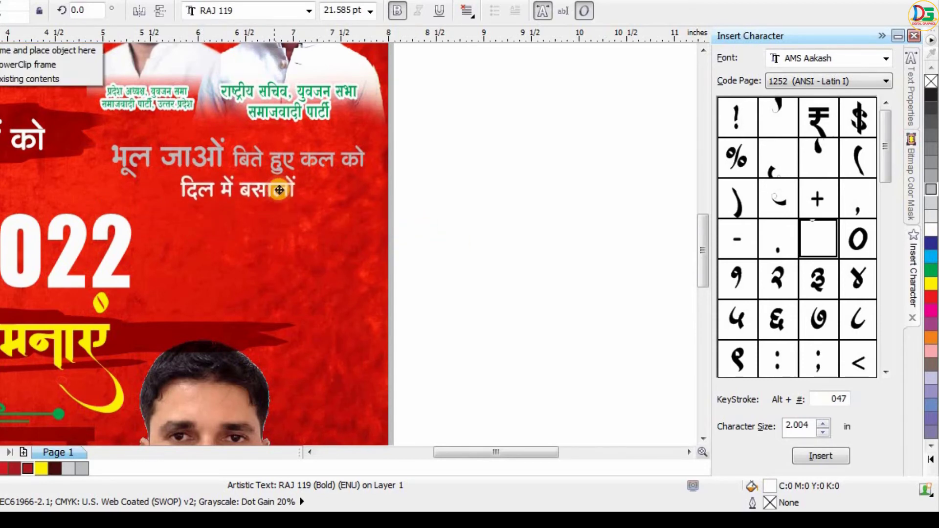
click(932, 176)
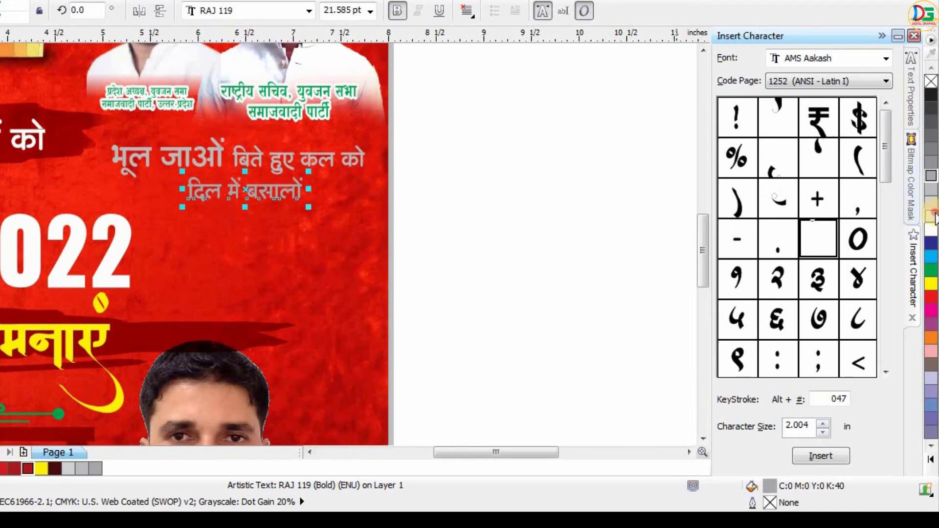
Add a sized third quote line beneath the second, then group all three lines
drag(201, 149, 203, 223)
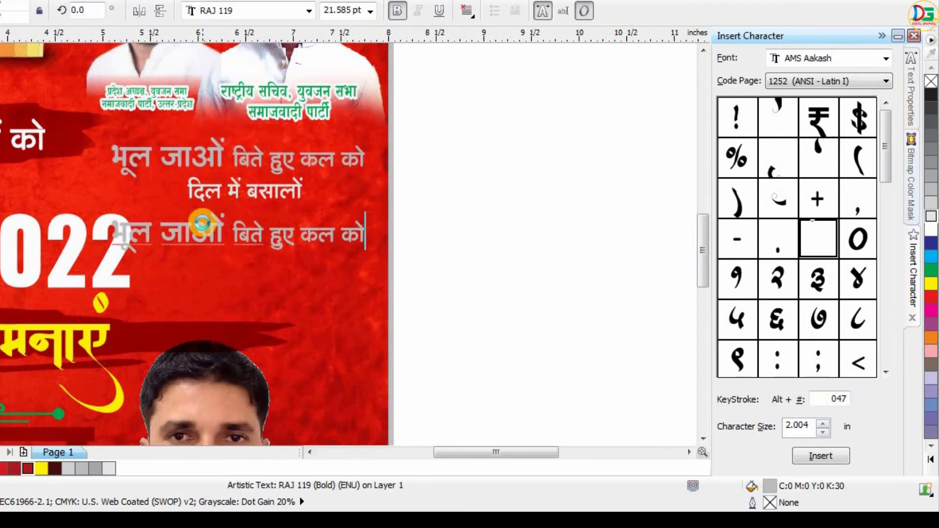
key(ctrl+a)
key(ctrl+v)
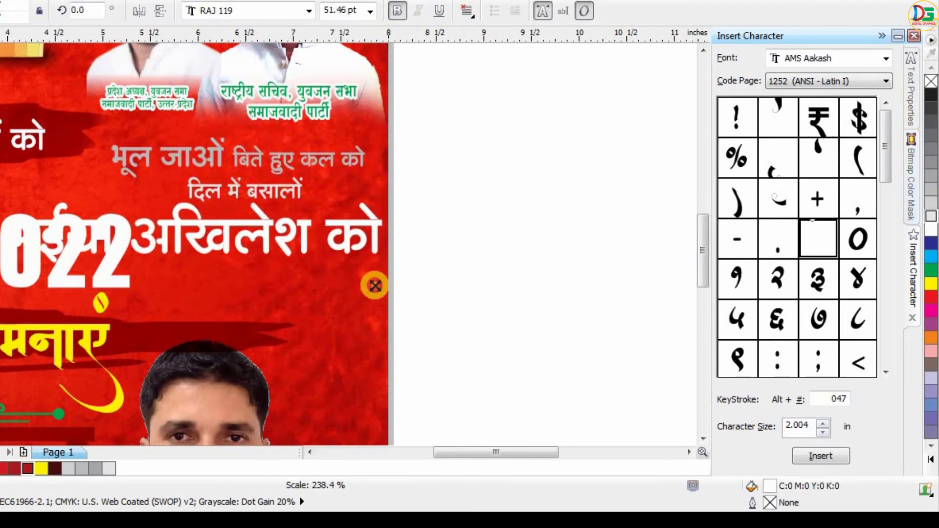
drag(281, 255, 342, 275)
drag(149, 238, 353, 192)
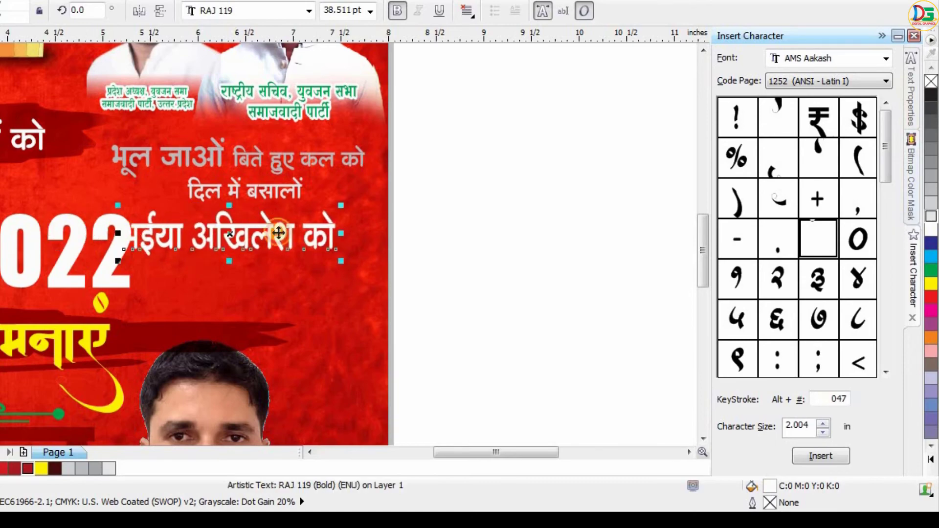
drag(118, 241, 201, 234)
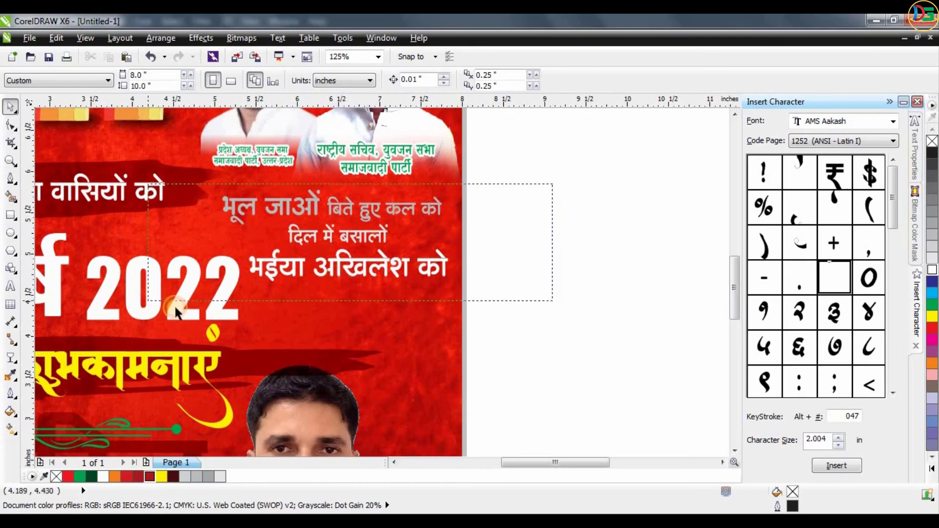
drag(543, 193, 167, 306)
key(ctrl+g)
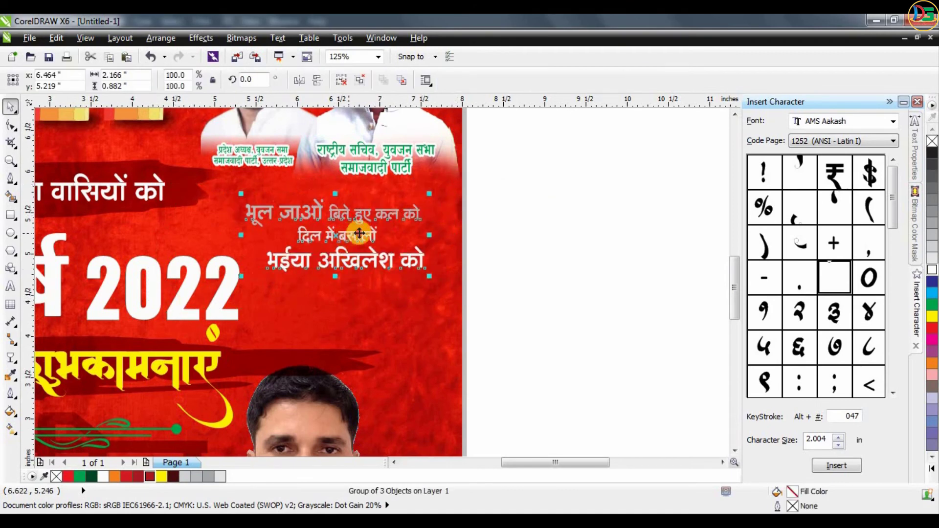
Move the quote group beside the 2022 headline
drag(428, 185, 471, 235)
scroll(460, 242, down, 3)
click(459, 242)
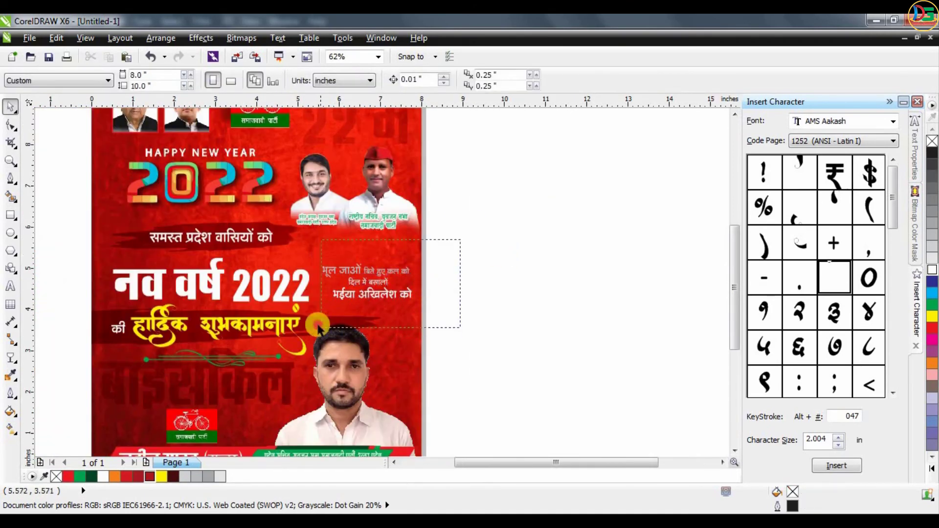
scroll(503, 247, down, 2)
scroll(462, 208, up, 2)
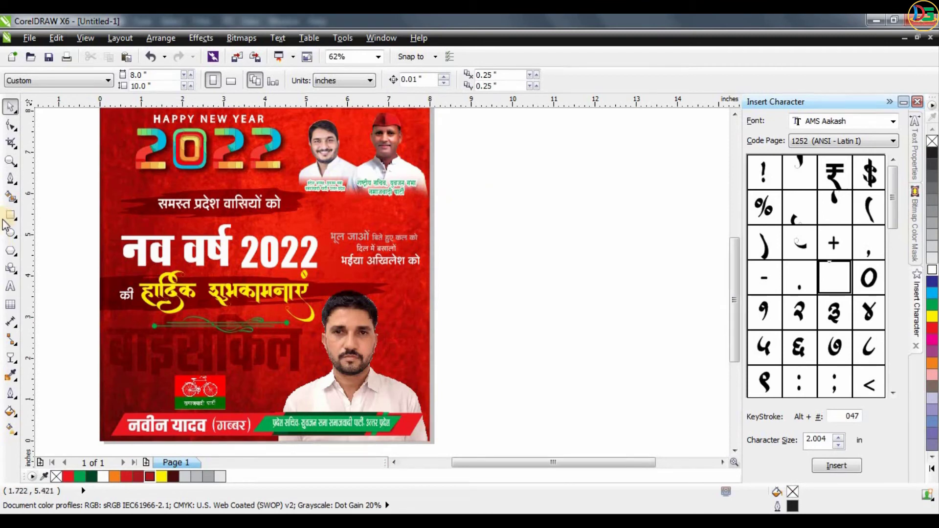
Type a comma, enlarge and rotate it into a quote mark, in Arial Rounded MT Bold
key(F8)
click(484, 264)
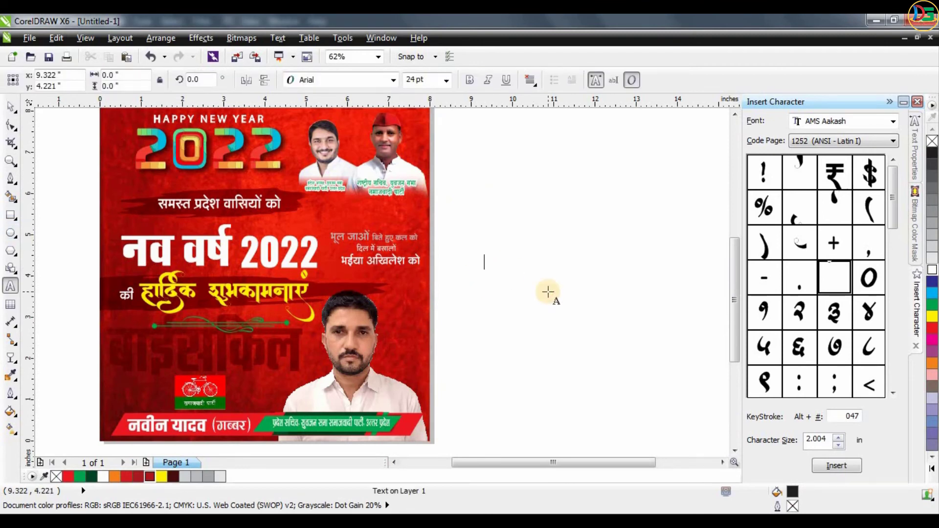
text(,)
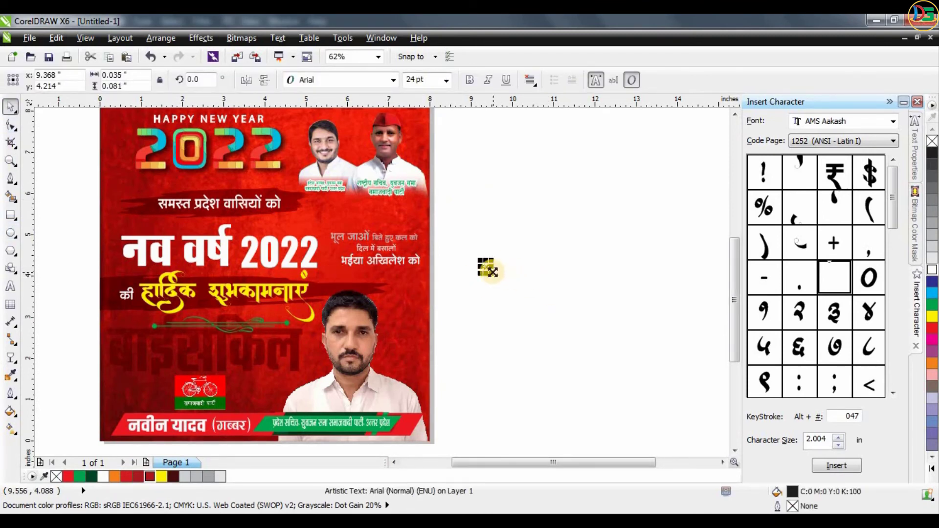
drag(489, 269, 541, 325)
click(485, 235)
mouse_move(514, 206)
mouse_down()
mouse_move(492, 334)
mouse_move(453, 338)
mouse_up()
click(361, 79)
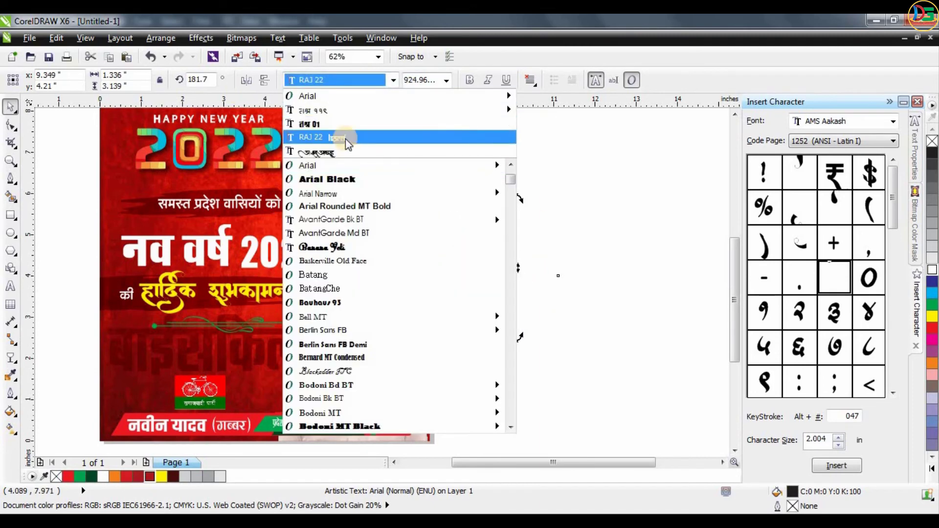
click(345, 206)
Place the quote mark before the slogan, colour it grey, and shrink it to about half size
drag(482, 273, 352, 244)
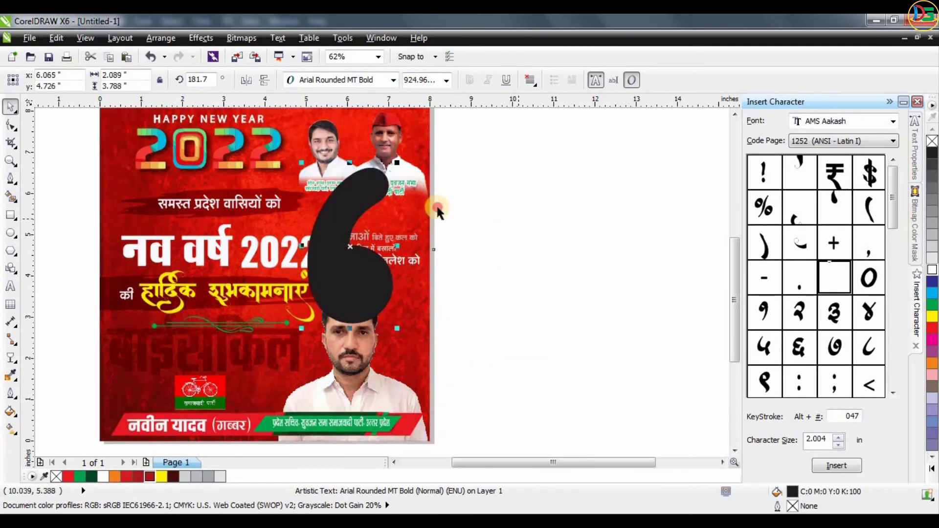
click(370, 174)
drag(398, 164, 369, 195)
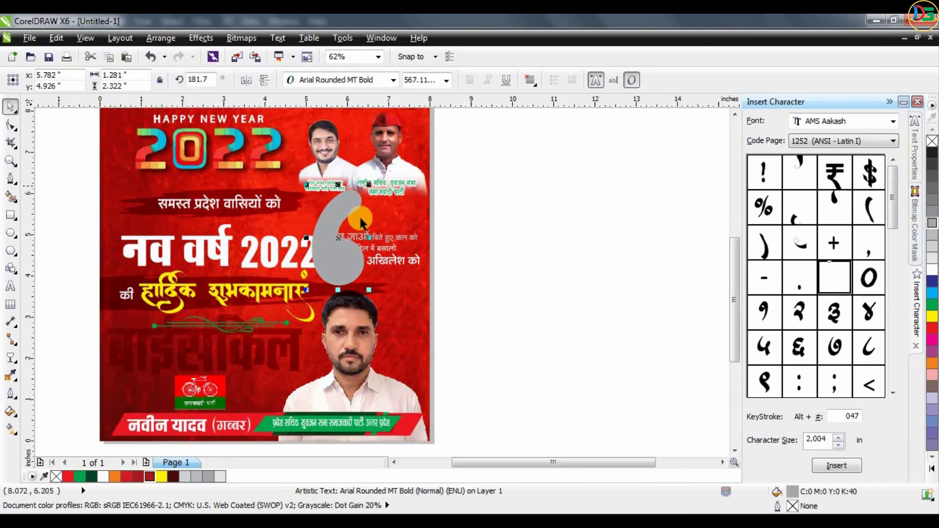
mouse_move(369, 290)
mouse_down()
mouse_move(342, 240)
mouse_move(348, 200)
mouse_up()
scroll(326, 234, up, 4)
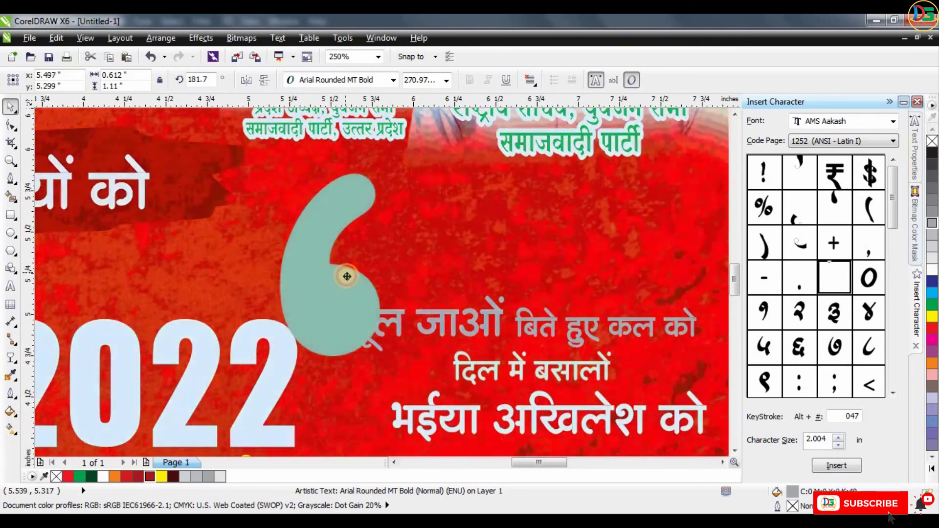
scroll(352, 342, down, 2)
Give the quote mark a linear transparency with Multiply merge mode so it blends darker into the red
click(11, 358)
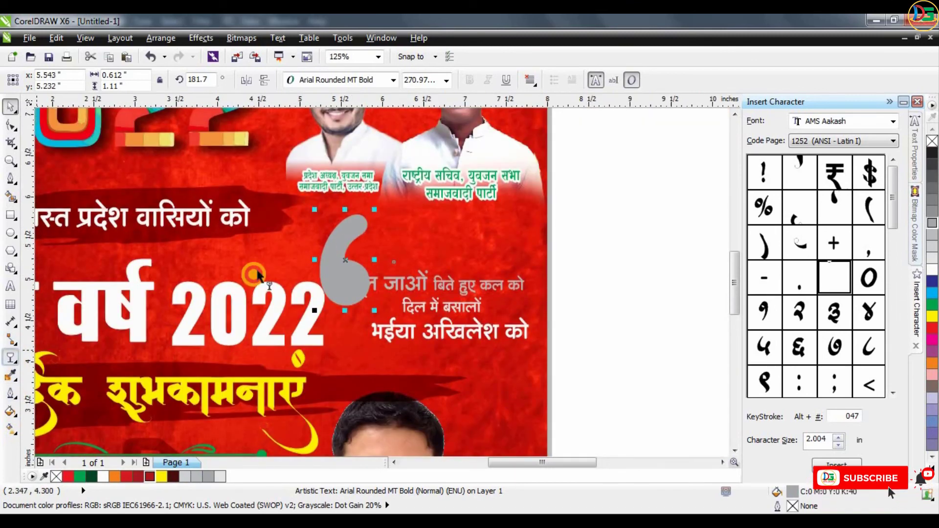
drag(347, 301, 351, 339)
click(154, 81)
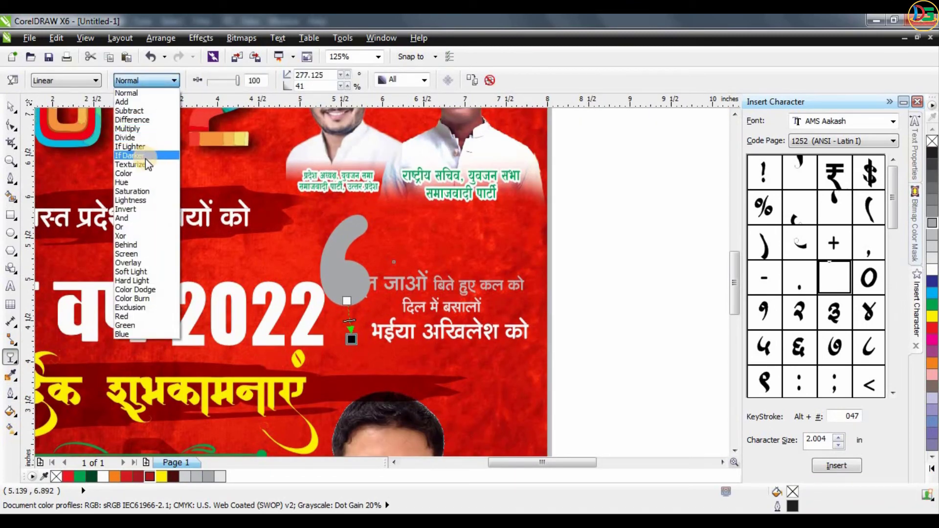
click(138, 126)
Nudge the quote mark slightly right and delete the stray copied glyph
click(11, 109)
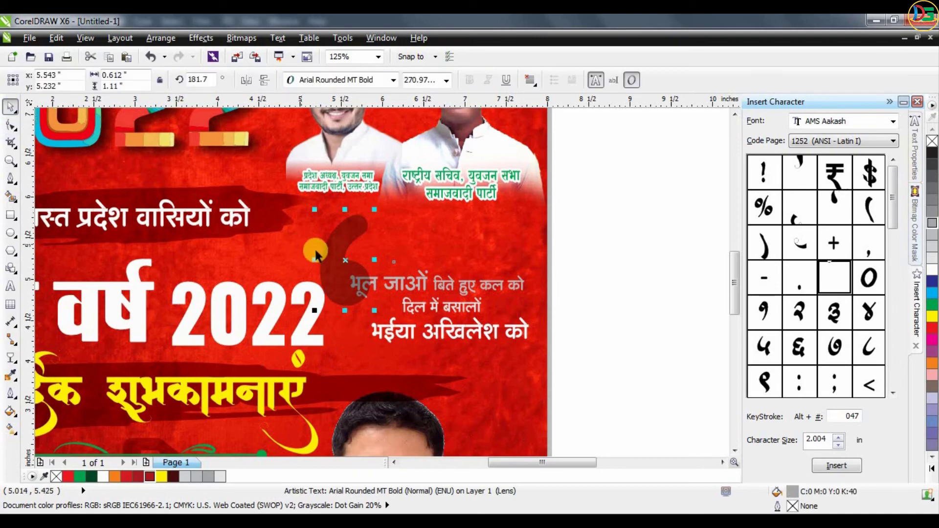
drag(335, 276, 344, 263)
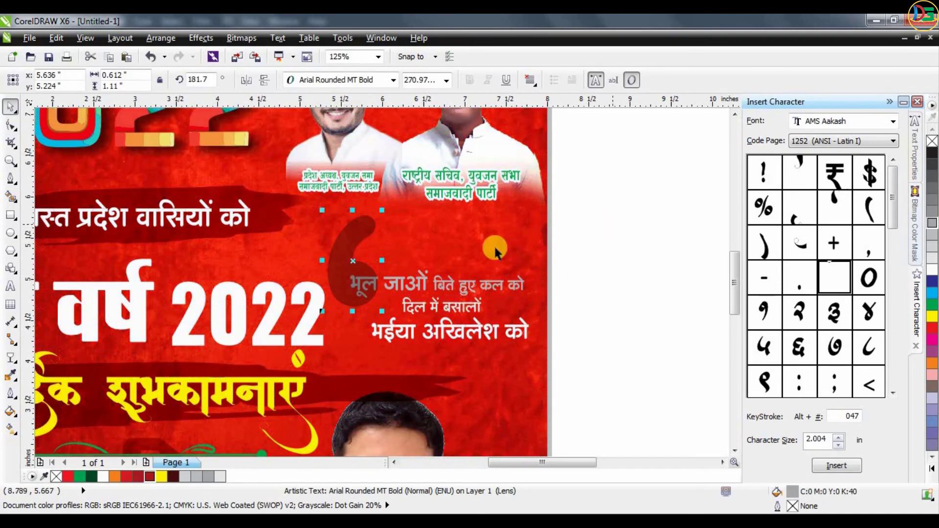
mouse_move(447, 317)
mouse_down()
mouse_move(484, 390)
mouse_move(430, 225)
mouse_up()
scroll(430, 225, down, 2)
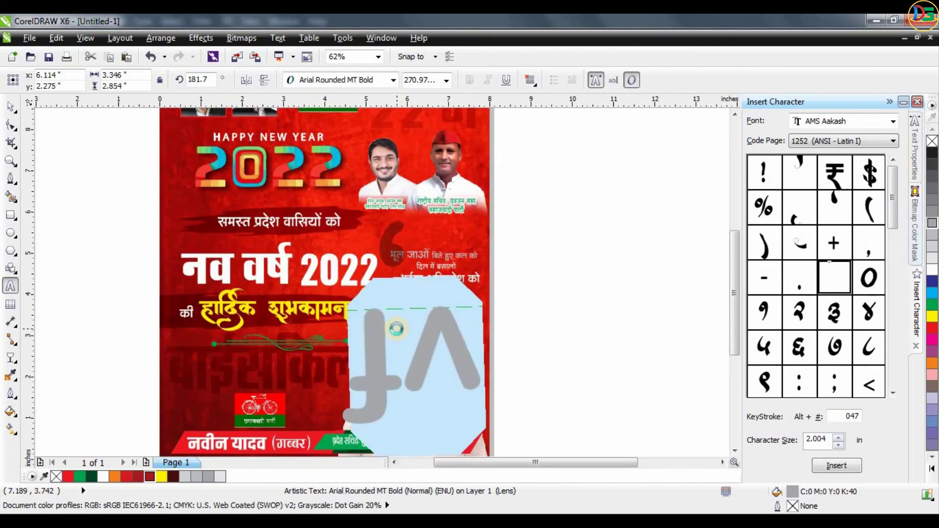
key(Delete)
key(Escape)
key(Delete)
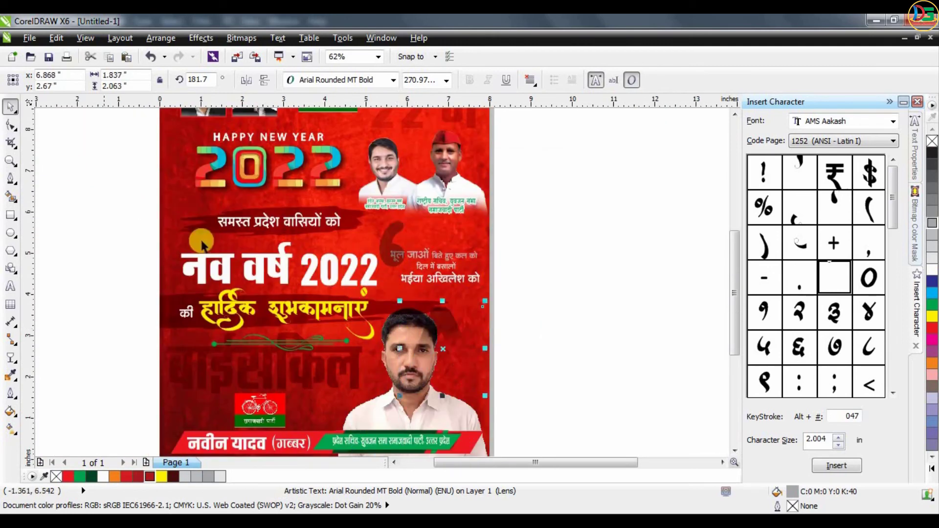
click(288, 396)
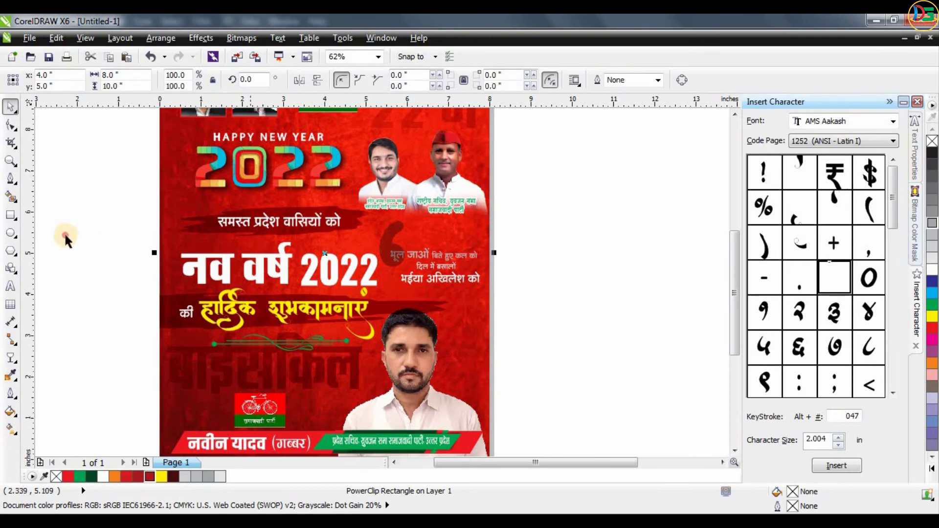
Inside the background PowerClip, move the '22 मे बाइसकिल' text, shrink it to about 48 pt, and delete its wording
scroll(197, 268, down, 2)
click(264, 409)
click(348, 304)
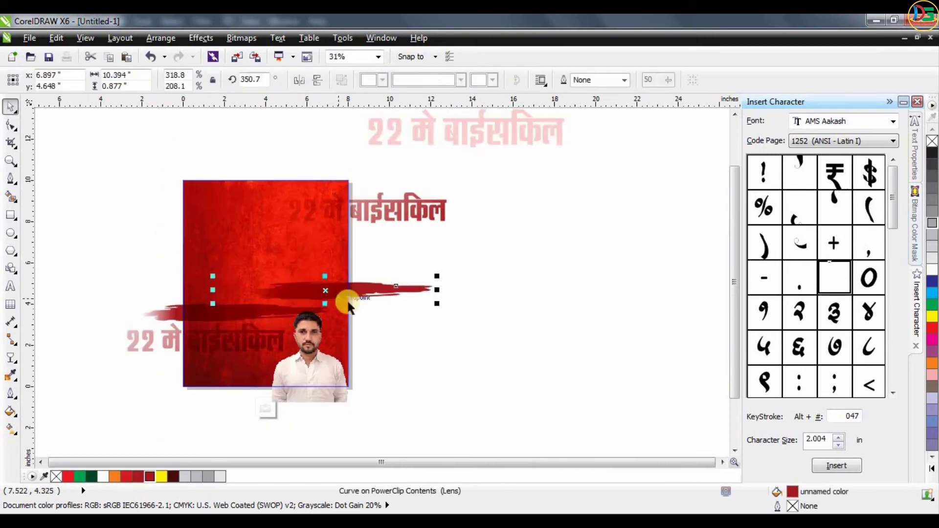
drag(195, 329, 329, 289)
scroll(360, 256, up, 2)
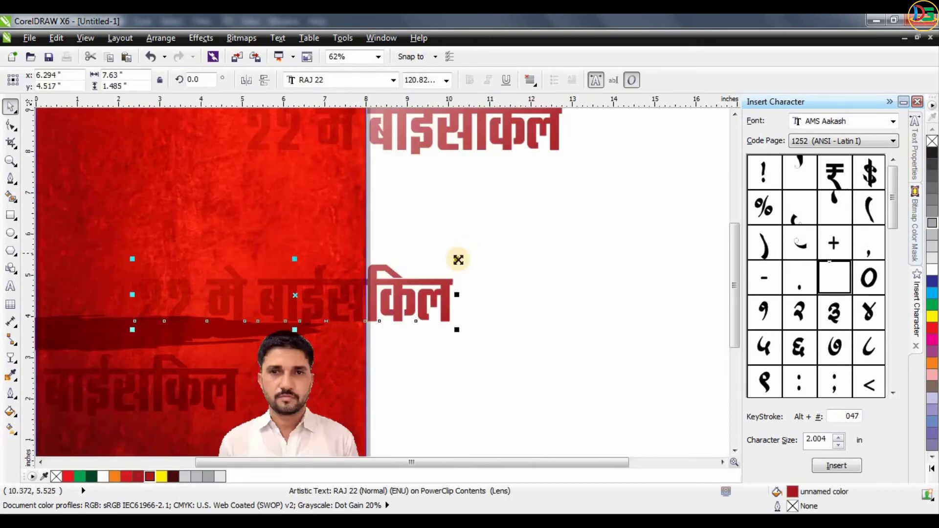
drag(458, 260, 362, 247)
key(F8)
key(ctrl+a)
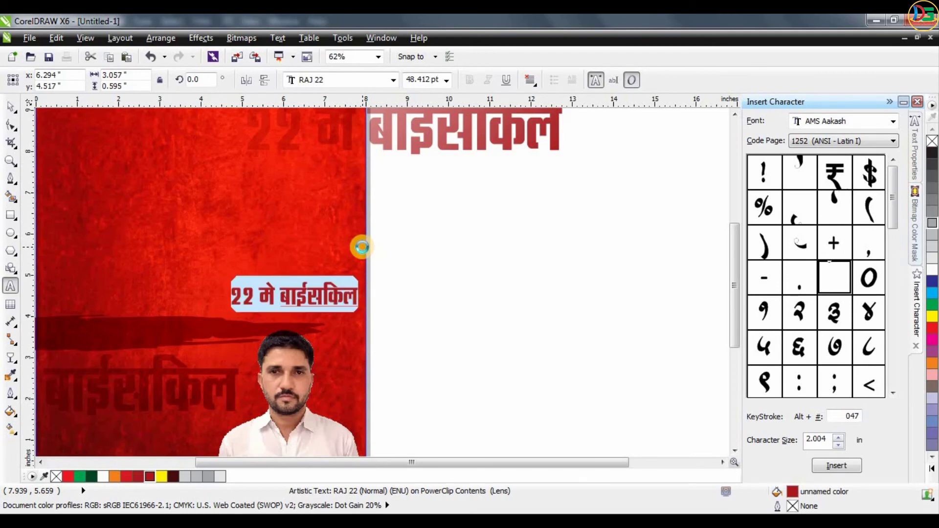
key(Delete)
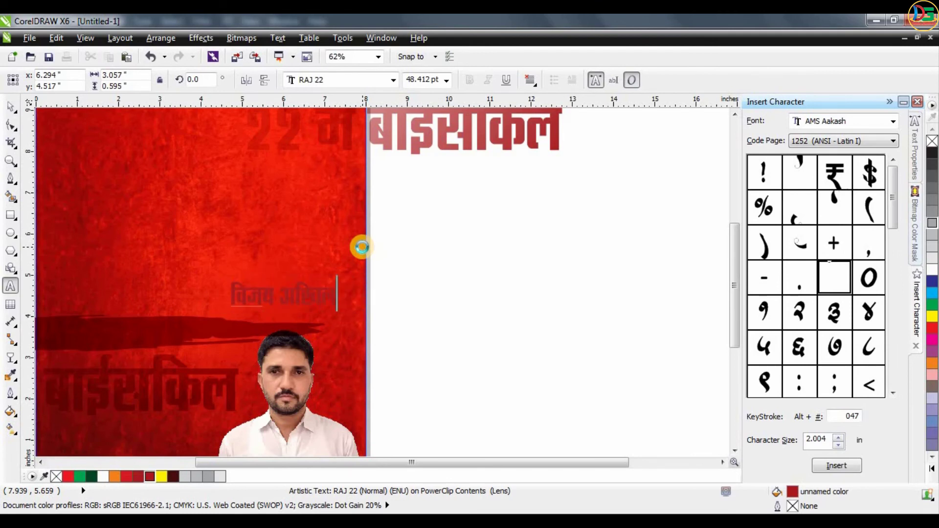
Add a horizontal guide across the quote area and place the new faint slogan beneath the quote
click(12, 106)
click(330, 384)
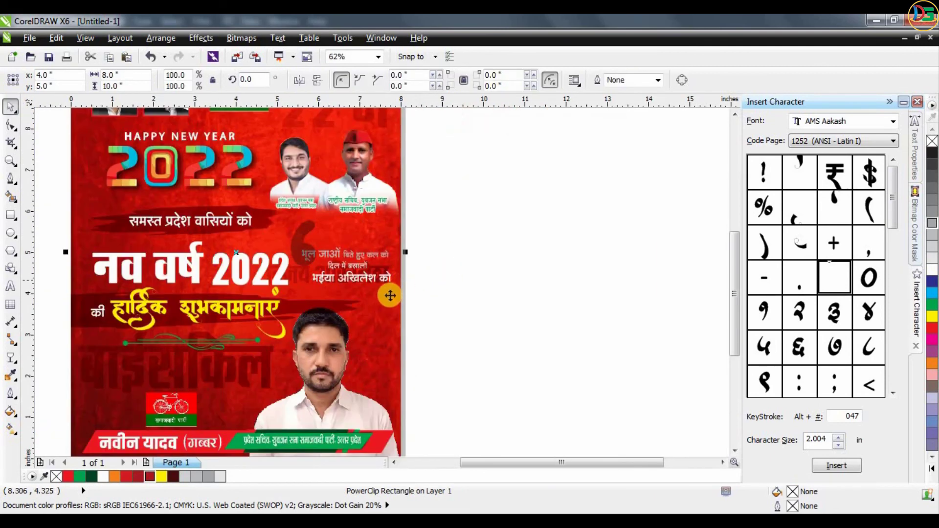
scroll(390, 295, up, 1)
drag(297, 99, 321, 303)
scroll(304, 367, down, 1)
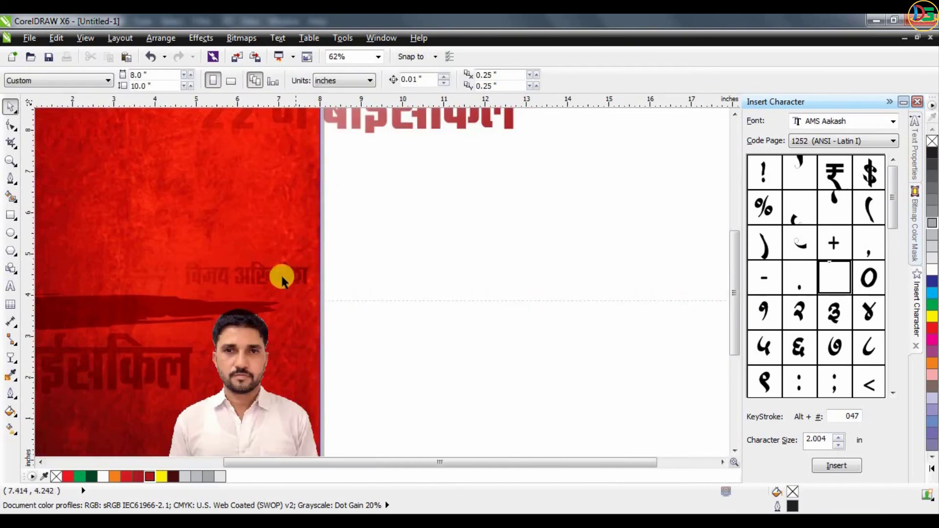
drag(282, 279, 296, 292)
Finish PowerClip editing, zoom to the whole poster, and delete the leftover text above the page
ctrl+click(292, 292)
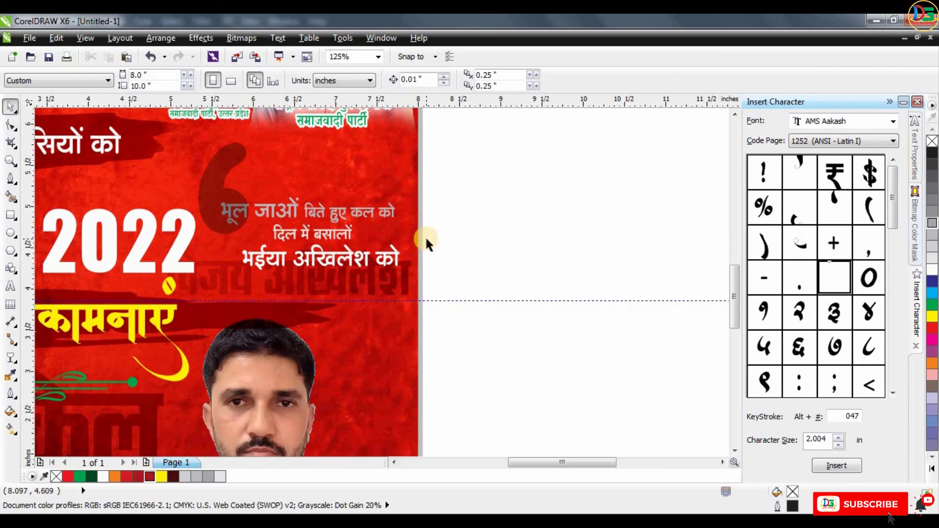
key(F4)
click(443, 148)
key(Delete)
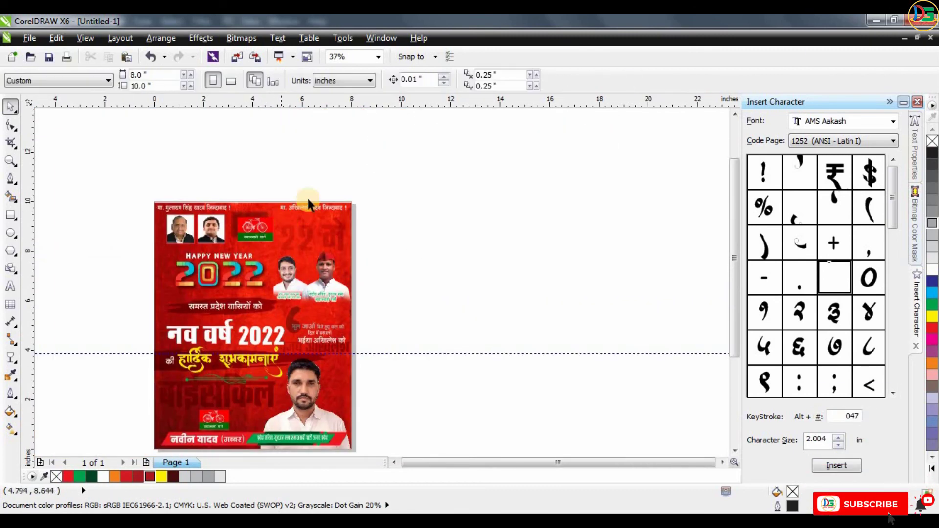
scroll(281, 304, down, 3)
scroll(252, 291, up, 2)
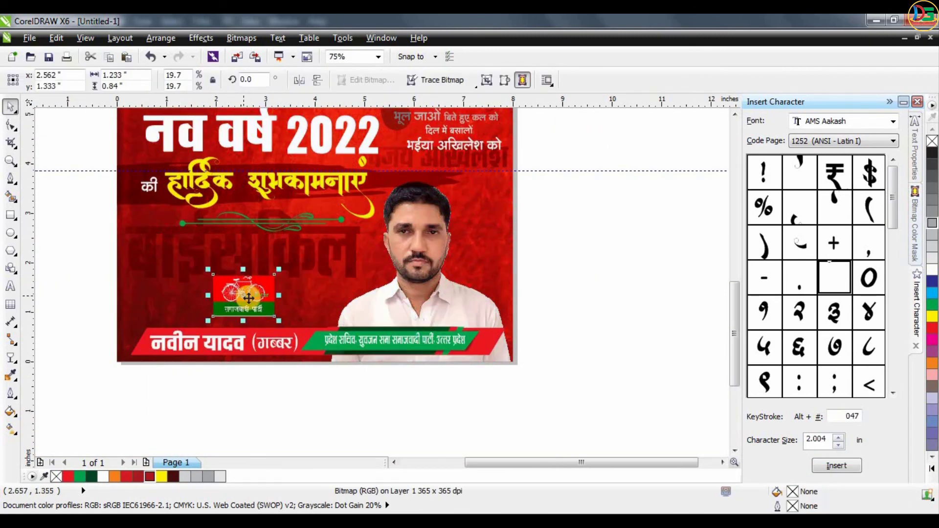
Deselect the party logo and show the finished poster in a side-by-side presentation mockup
key(Escape)
scroll(333, 438, down, 1)
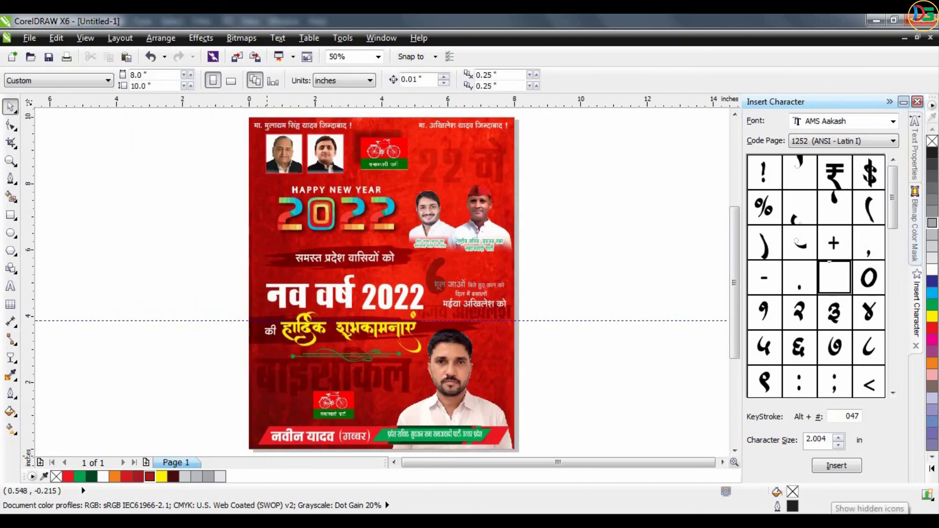
click(831, 509)
right_click(812, 436)
click(817, 473)
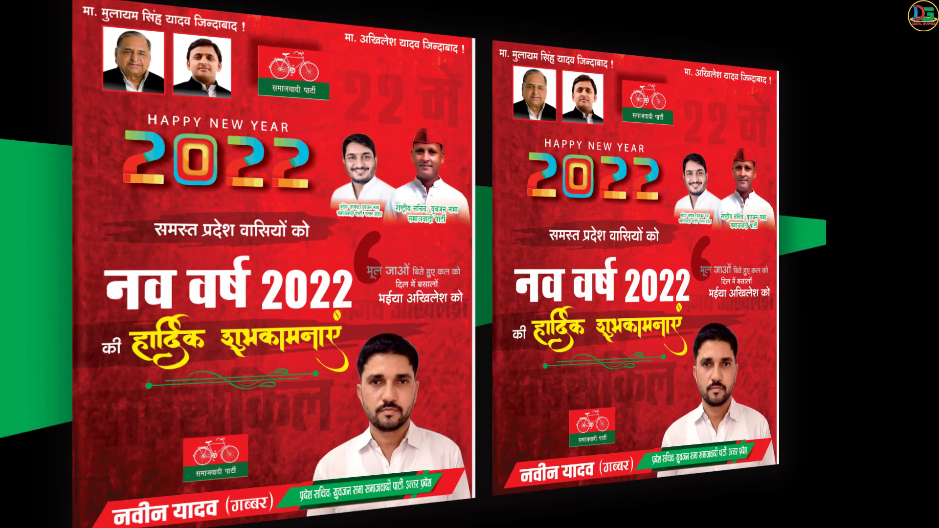